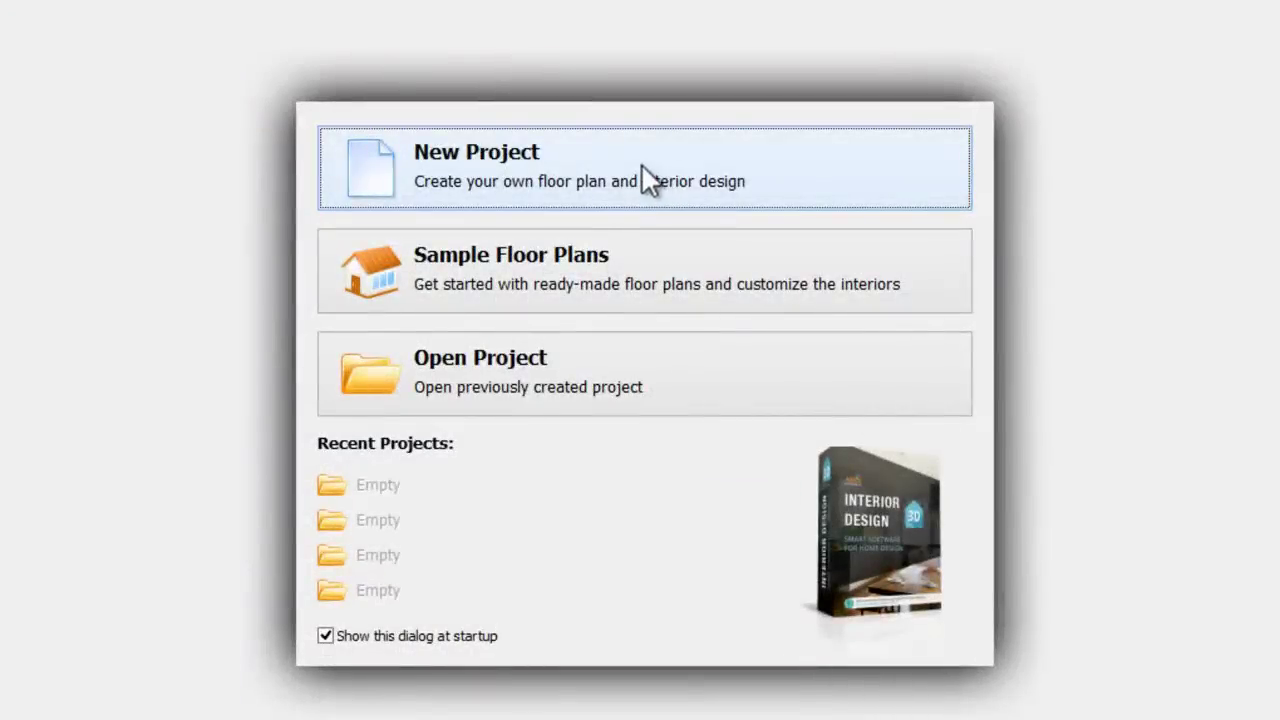
Create a new project to reach the Start Drawing or Import Floor Plan choice
{"action": "left_click", "coordinate": [645, 175]}
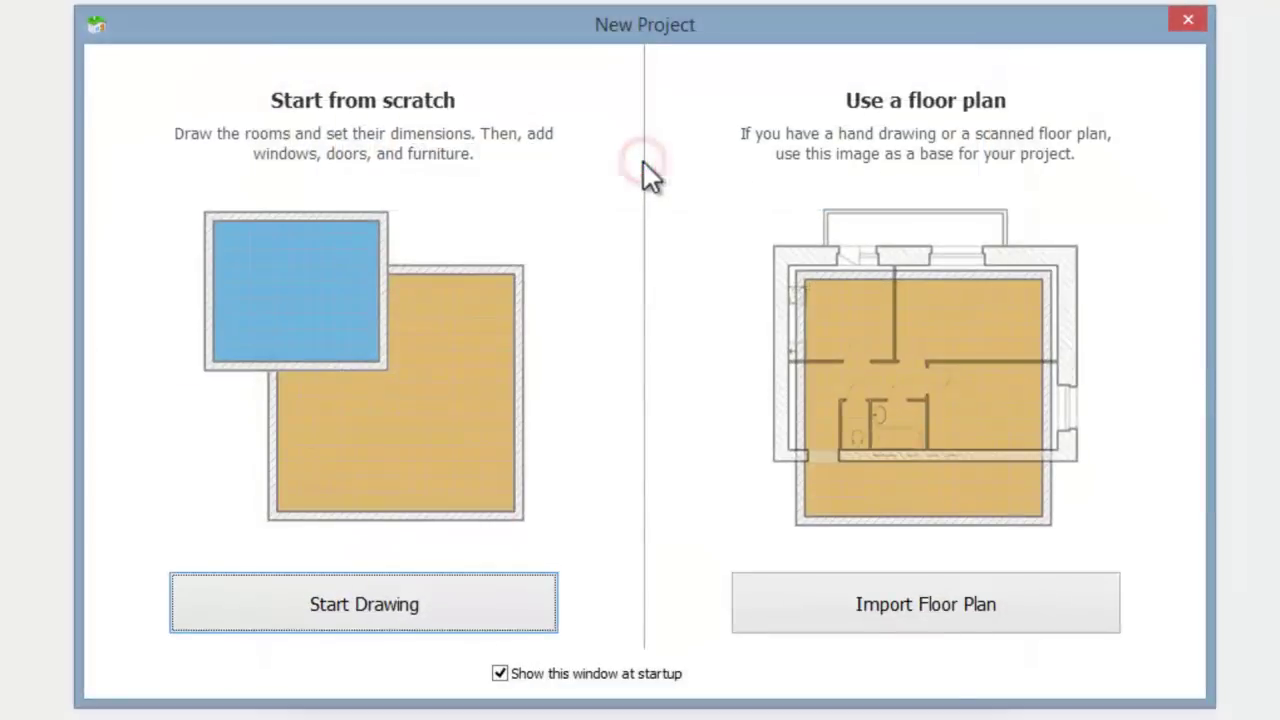
Start a blank plan and draw the first rectangular room of 151 ft²
{"action": "left_click", "coordinate": [466, 610]}
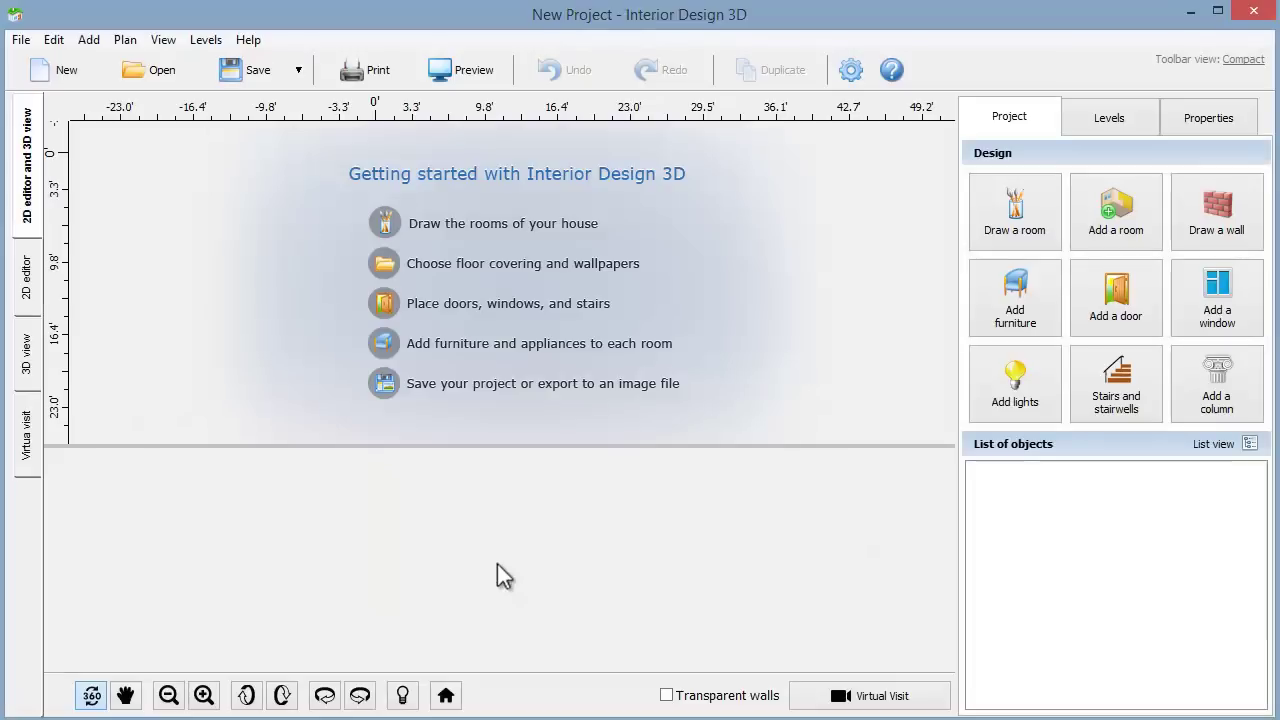
{"action": "left_click", "coordinate": [1038, 208]}
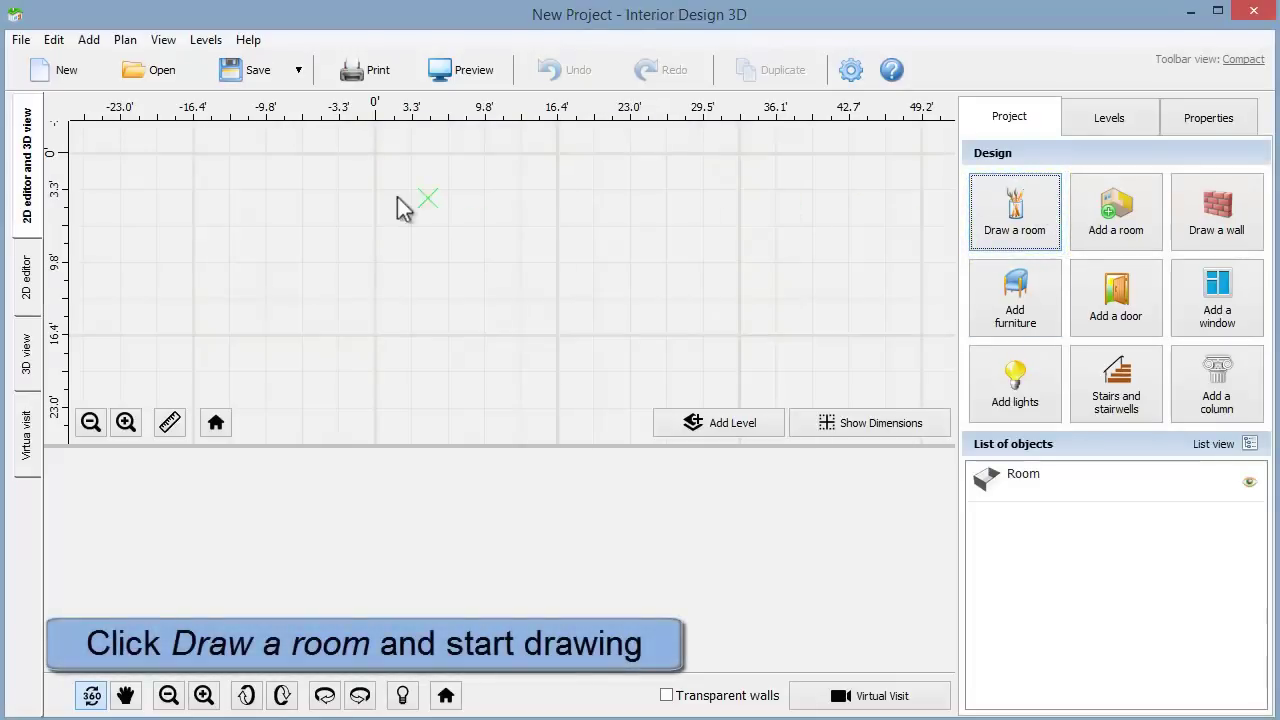
{"action": "left_click", "coordinate": [264, 155]}
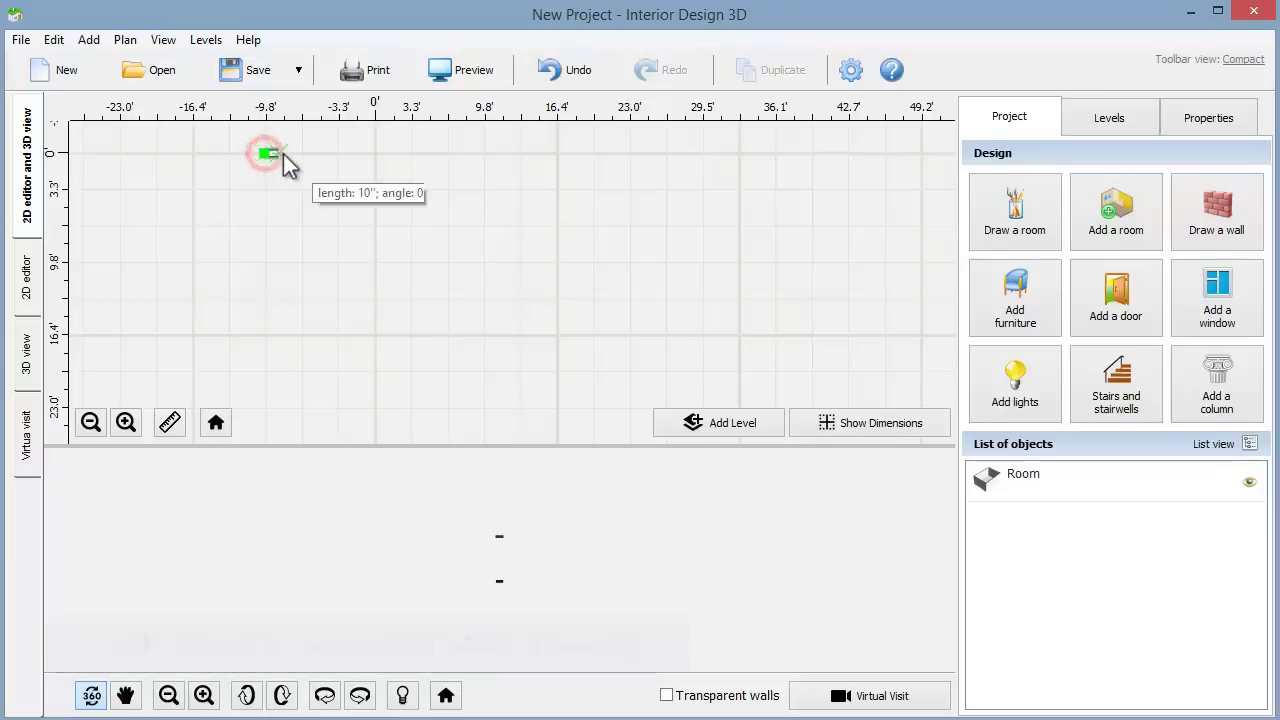
{"action": "left_click", "coordinate": [401, 152]}
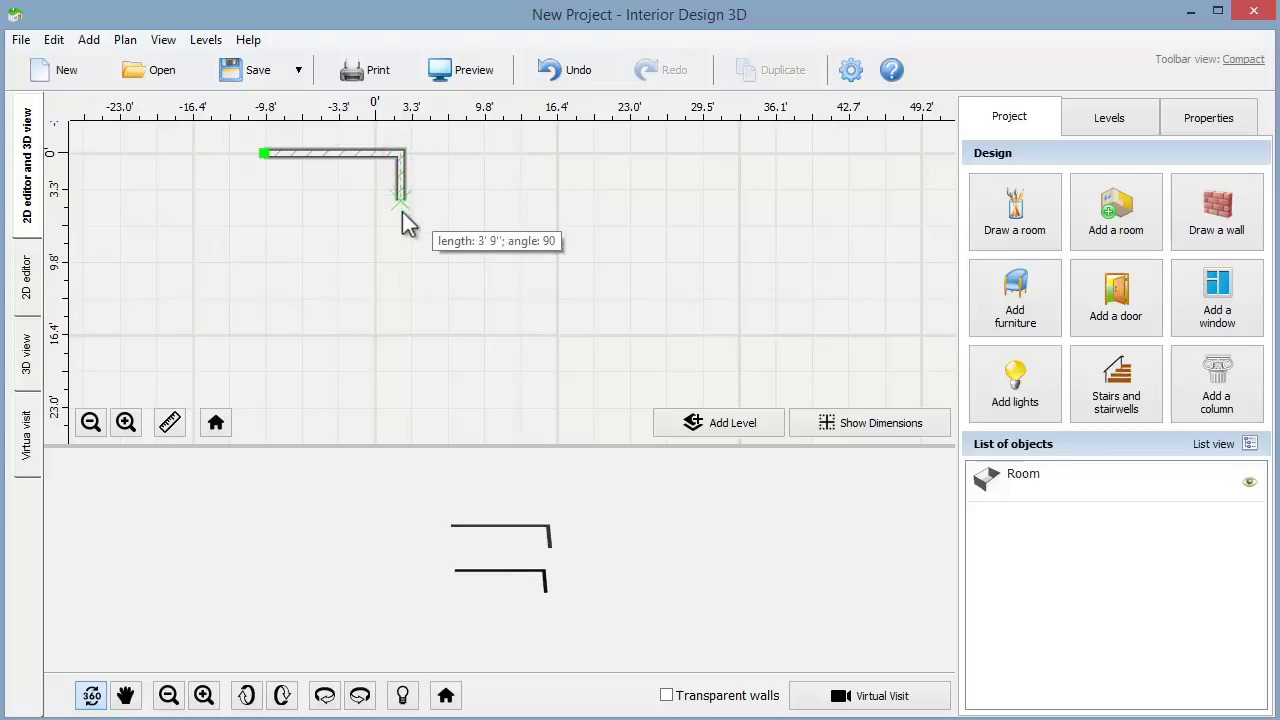
{"action": "left_click", "coordinate": [401, 298]}
{"action": "left_click", "coordinate": [267, 298]}
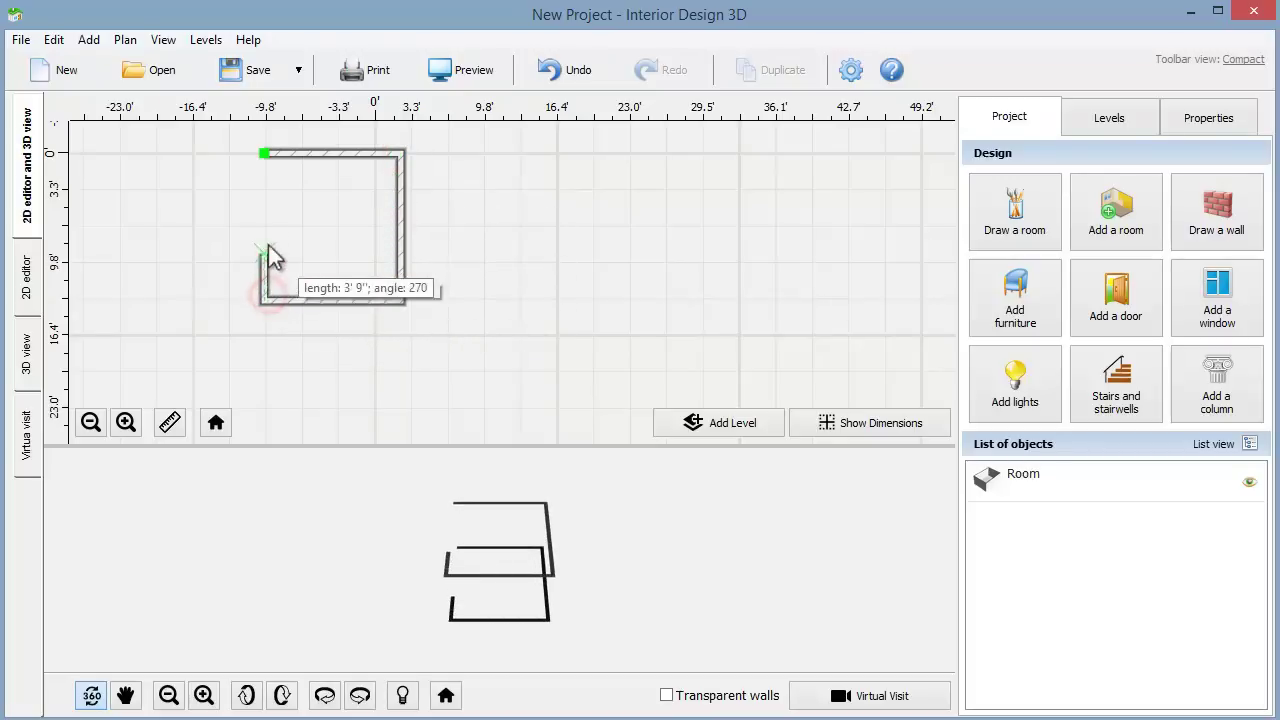
{"action": "left_click", "coordinate": [262, 157]}
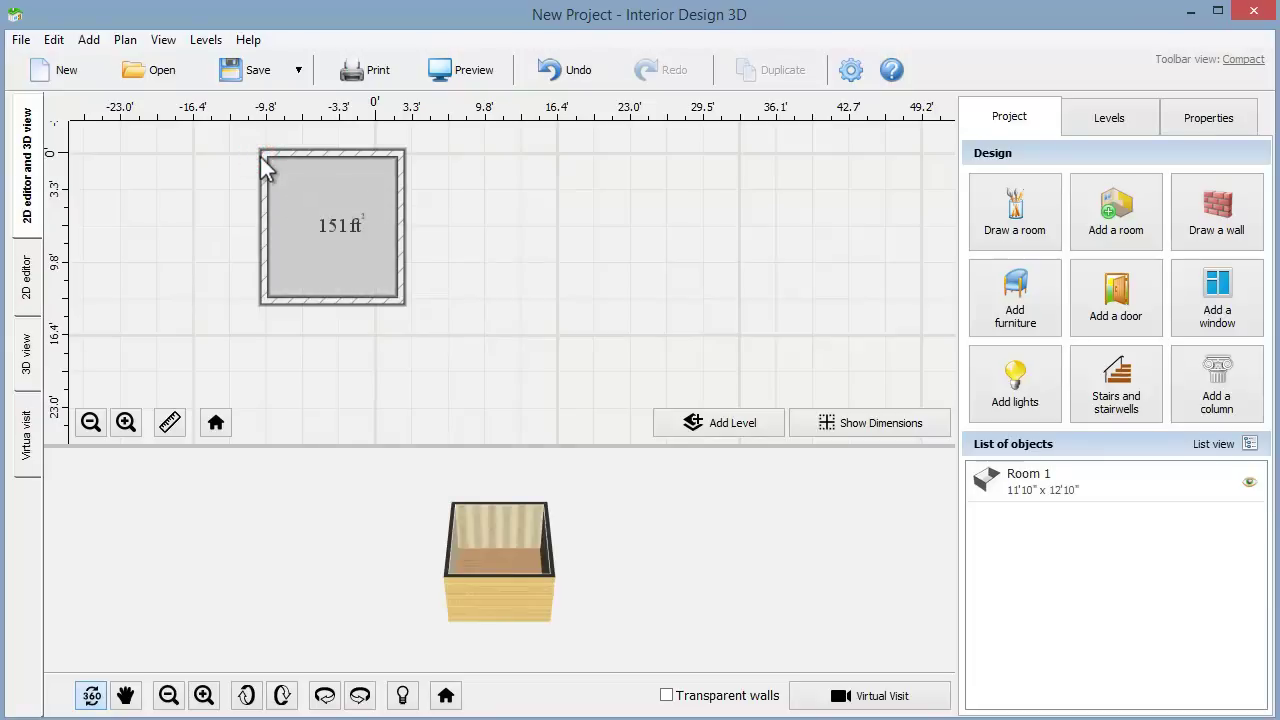
Draw a 54 ft² room adjoining the first room's top-right corner
{"action": "left_click", "coordinate": [1030, 208]}
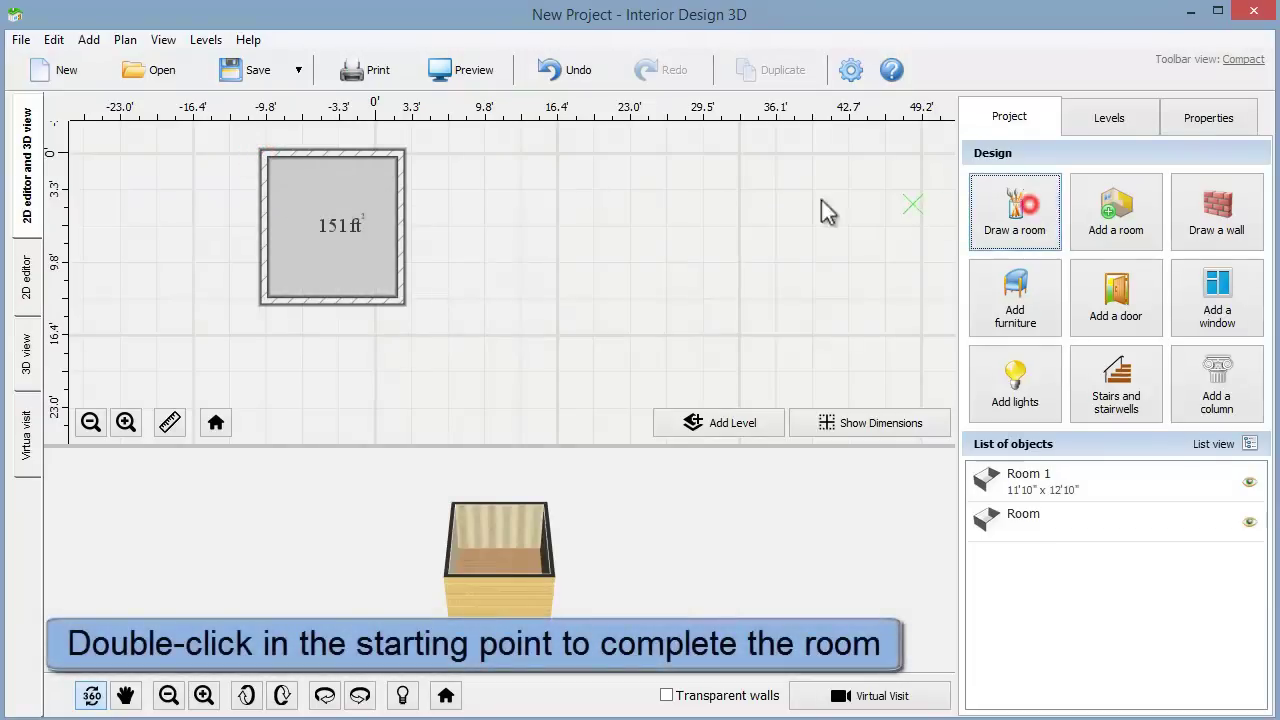
{"action": "left_click", "coordinate": [403, 152]}
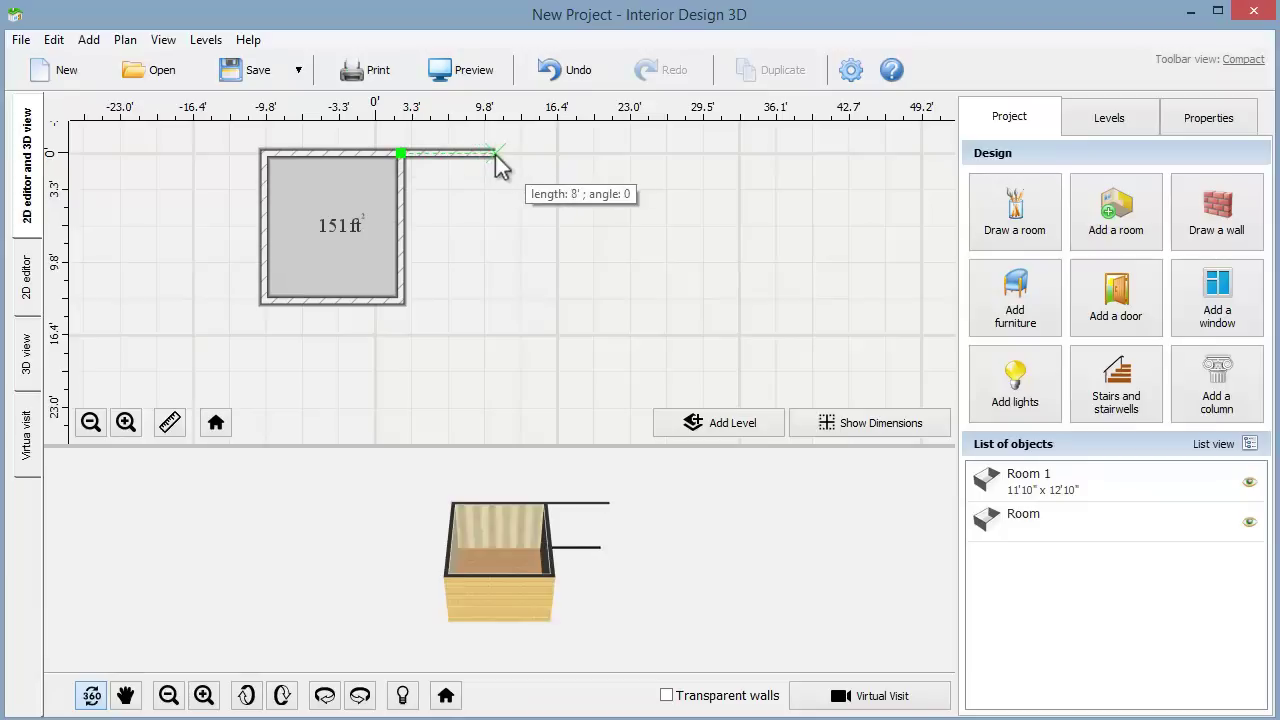
{"action": "left_click", "coordinate": [497, 154]}
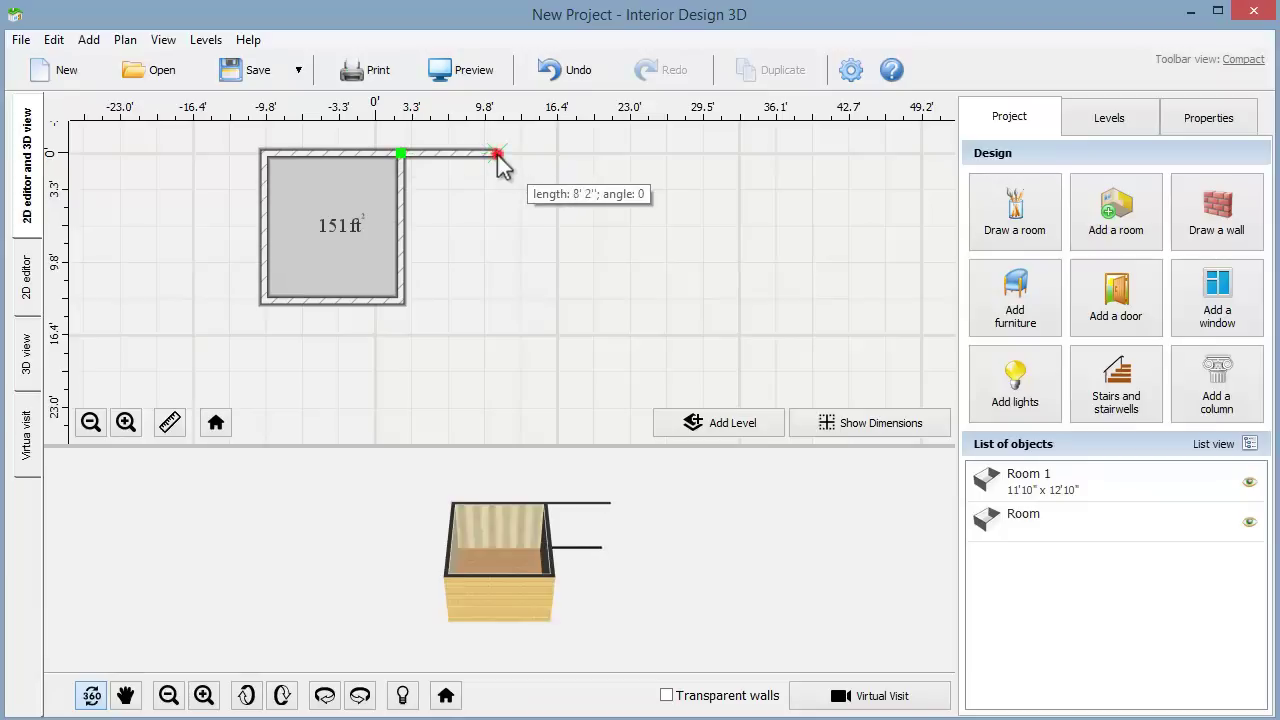
{"action": "left_click", "coordinate": [497, 229]}
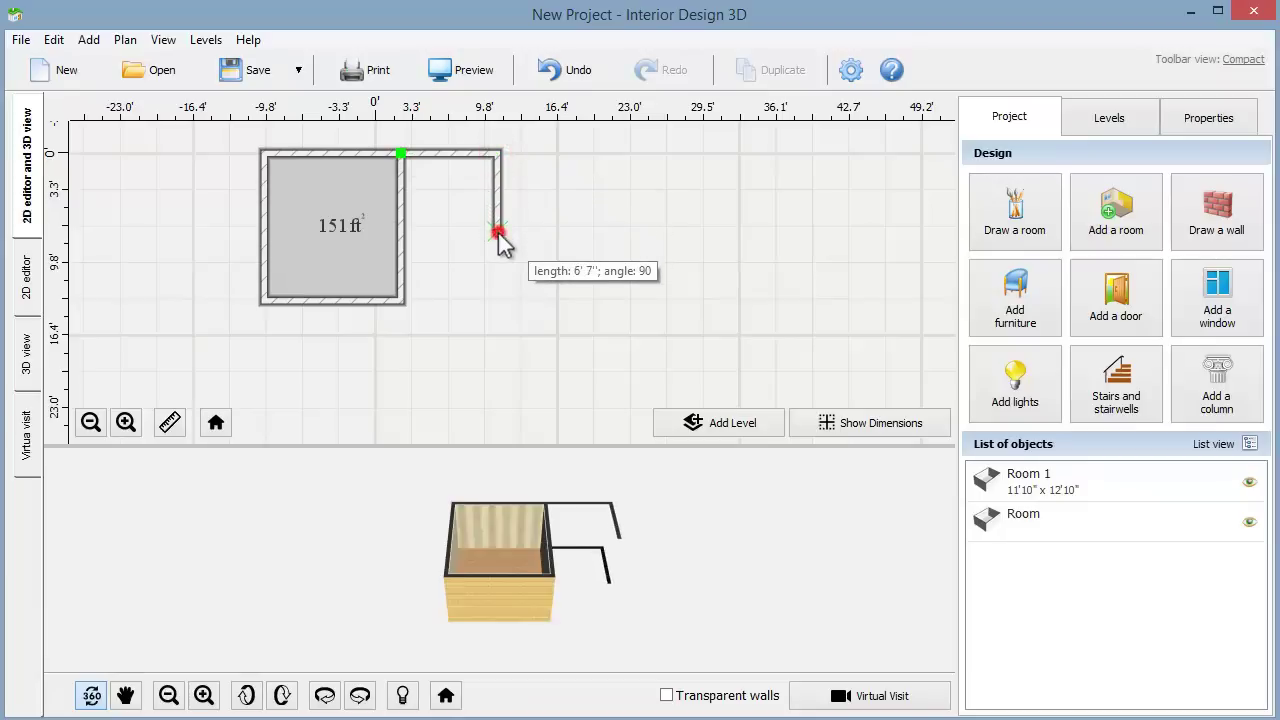
{"action": "left_click", "coordinate": [400, 232]}
{"action": "left_click", "coordinate": [400, 157]}
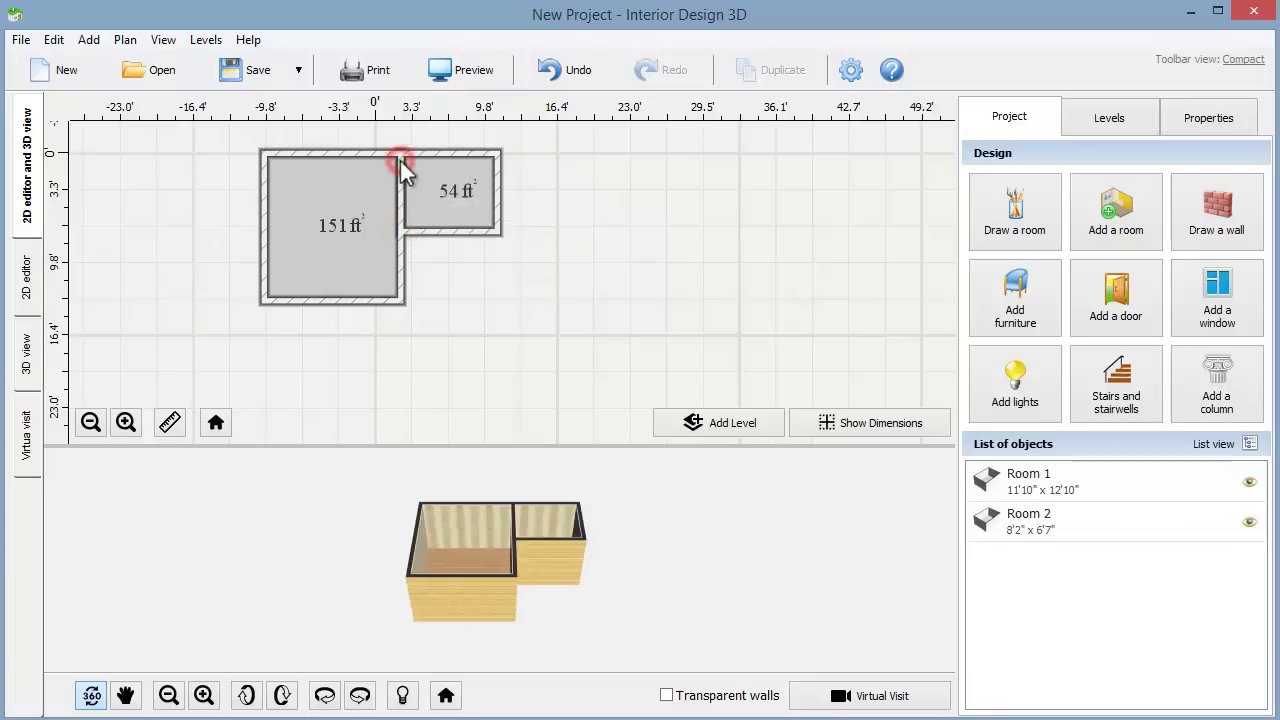
Draw a 195 ft² room wrapping around the 54 ft² room on the right
{"action": "left_click", "coordinate": [1036, 192]}
{"action": "left_click", "coordinate": [498, 153]}
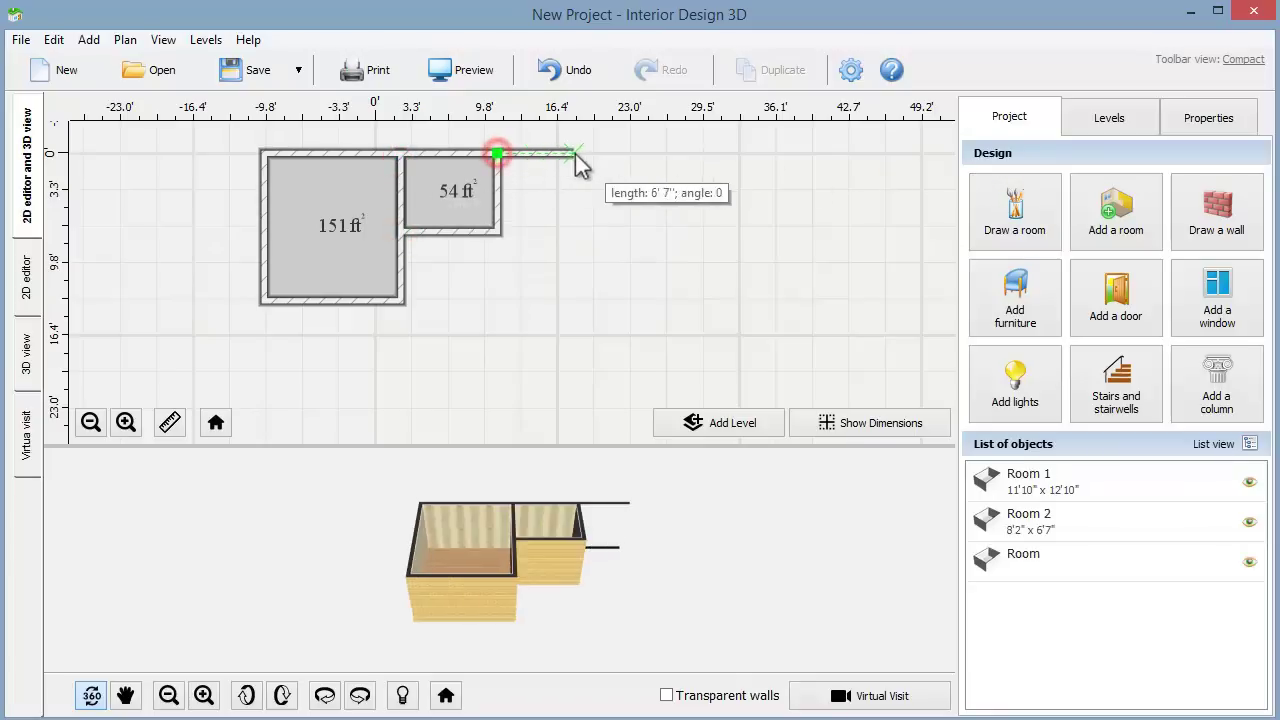
{"action": "left_click", "coordinate": [628, 157]}
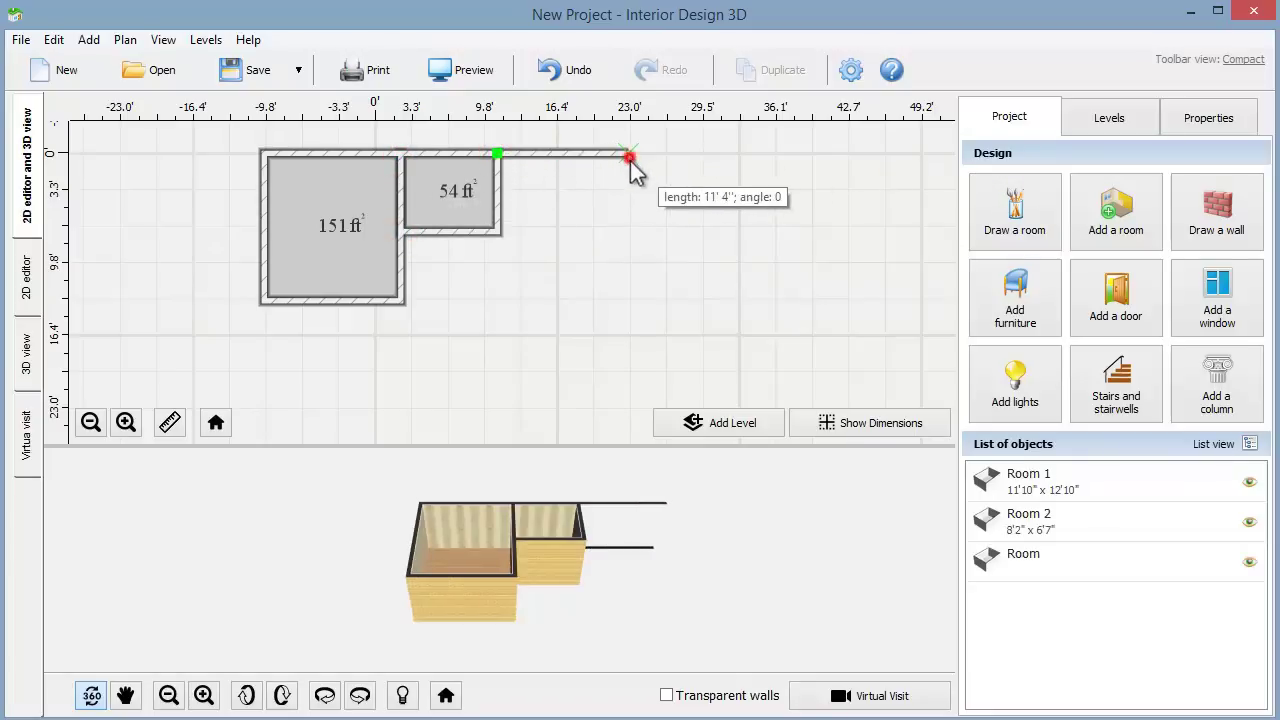
{"action": "left_click", "coordinate": [628, 300]}
{"action": "left_click", "coordinate": [407, 302]}
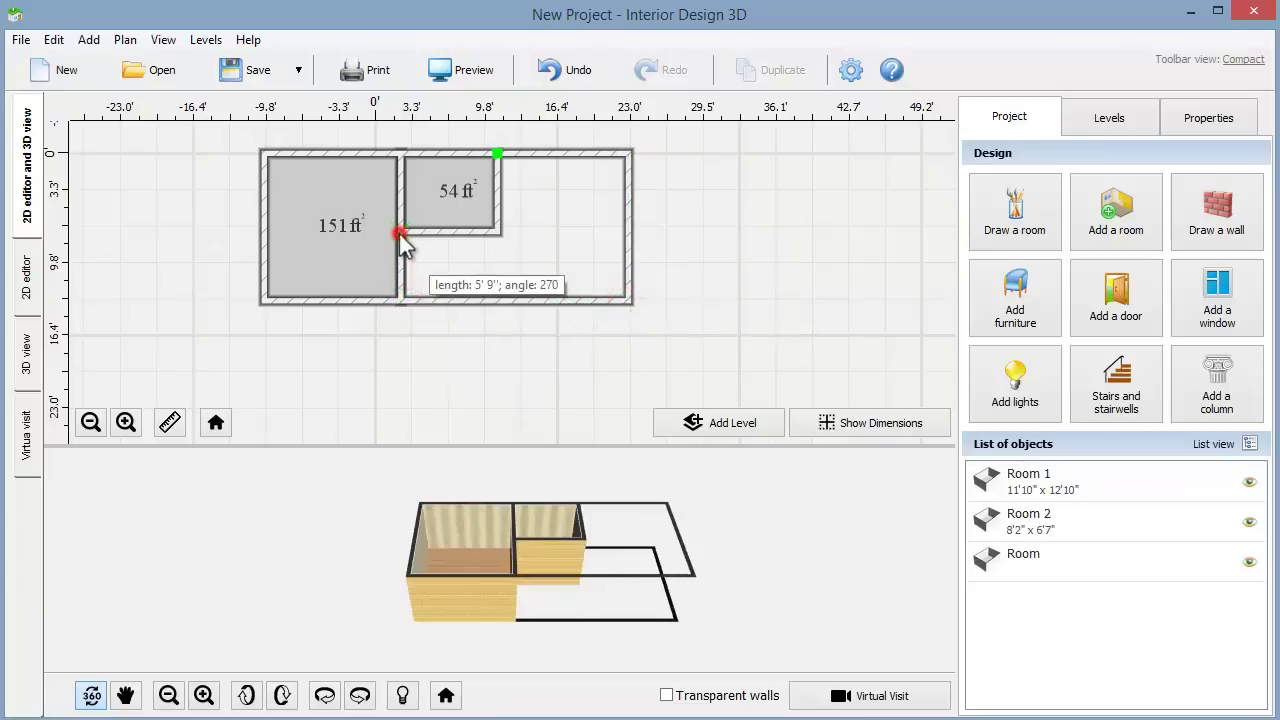
{"action": "left_click", "coordinate": [401, 233]}
{"action": "left_click", "coordinate": [497, 232]}
{"action": "left_click", "coordinate": [498, 155]}
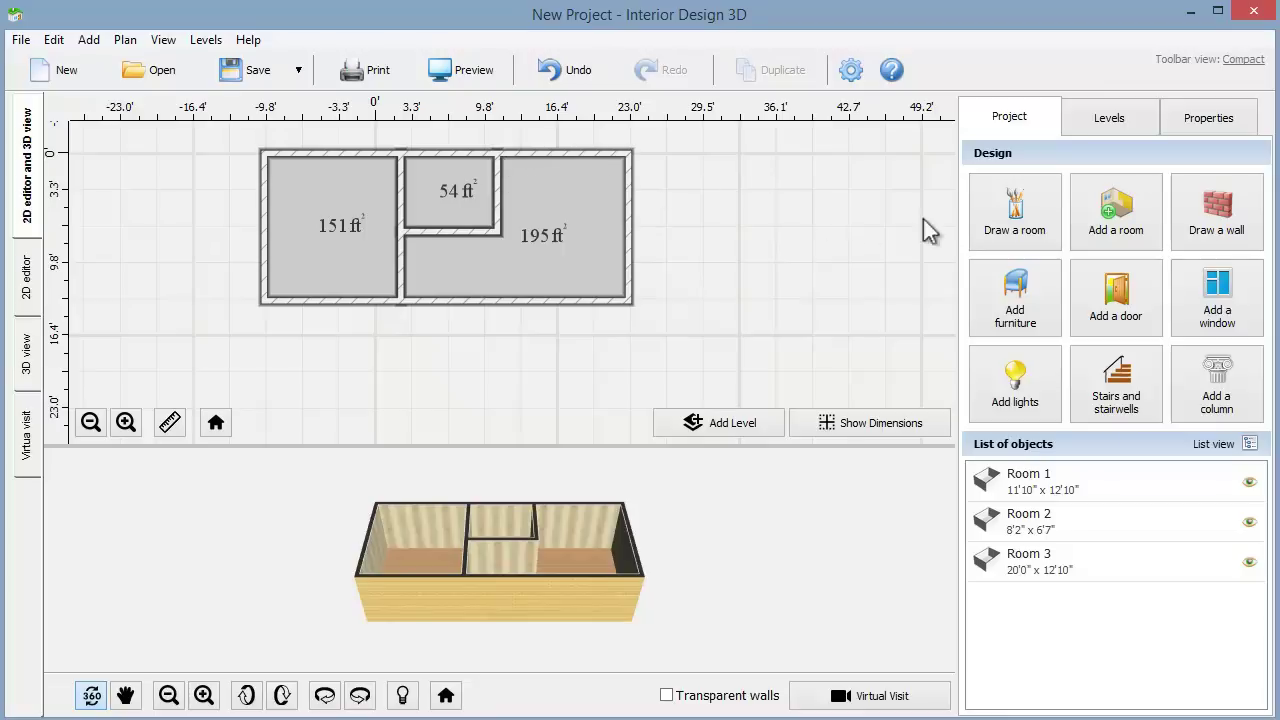
Add a ready-made rectangle room and drag it below the existing rooms
{"action": "left_click", "coordinate": [1150, 218]}
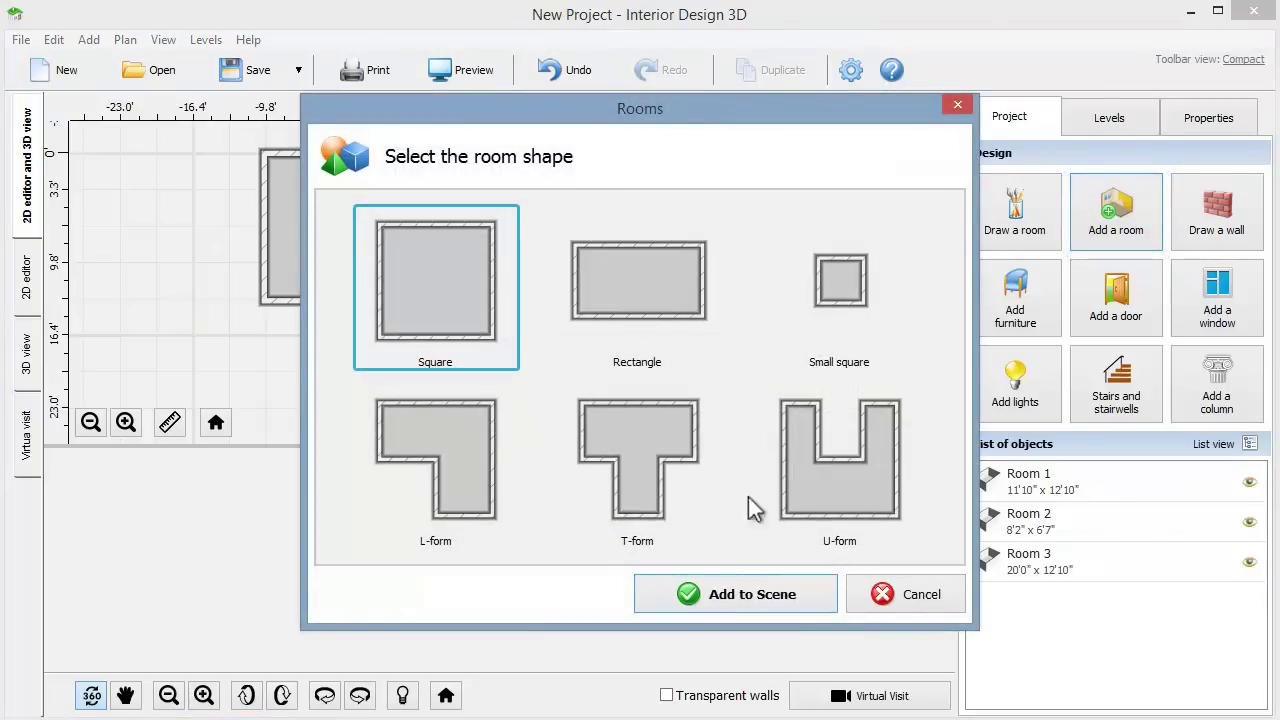
{"action": "left_click", "coordinate": [670, 326]}
{"action": "left_click", "coordinate": [710, 593]}
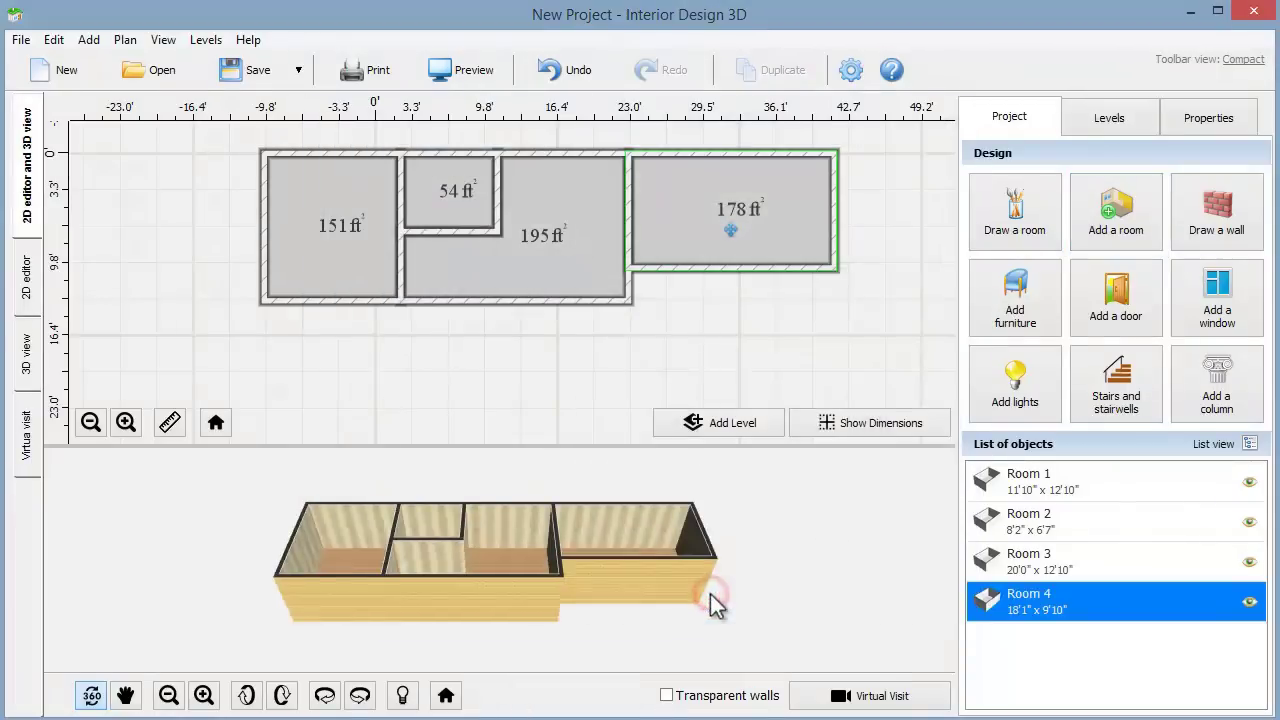
{"action": "mouse_move", "coordinate": [735, 240]}
{"action": "left_mouse_down"}
{"action": "mouse_move", "coordinate": [737, 284]}
{"action": "mouse_move", "coordinate": [686, 375]}
{"action": "mouse_move", "coordinate": [370, 392]}
{"action": "left_mouse_up"}
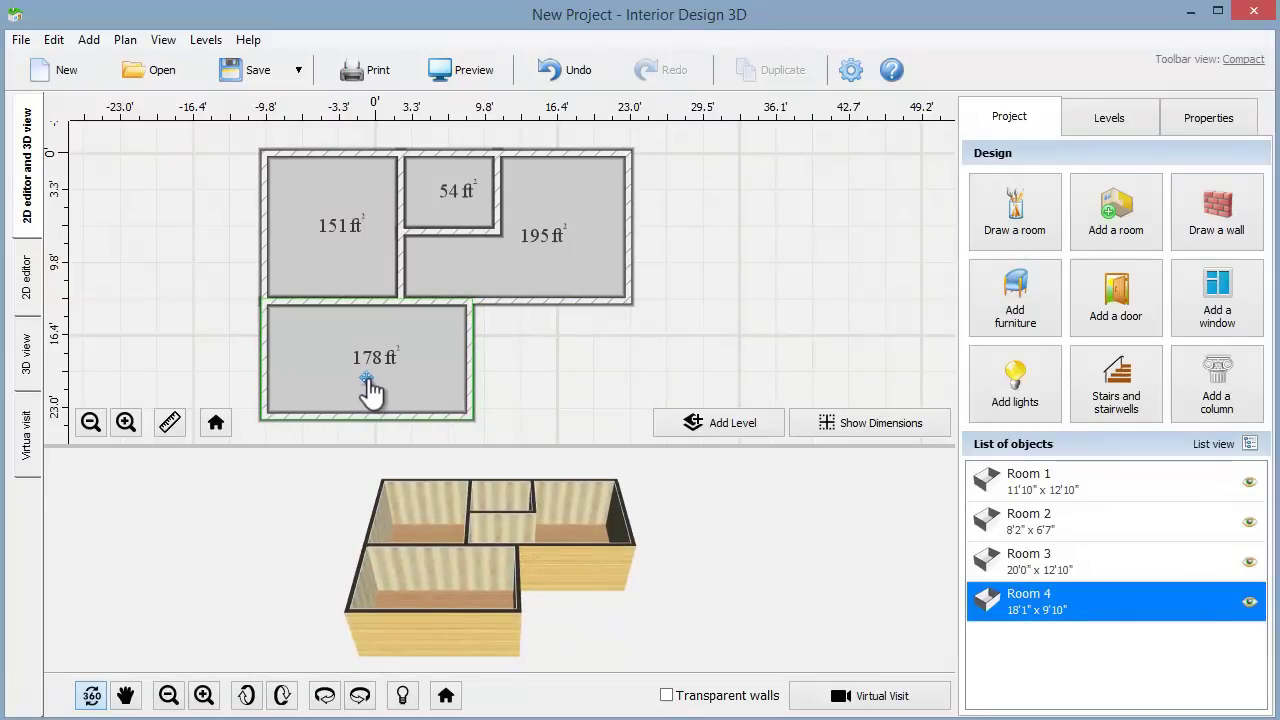
Push out the new room's right and bottom walls to make it 21'4" × 12'8" (269 ft²)
{"action": "left_click", "coordinate": [467, 379]}
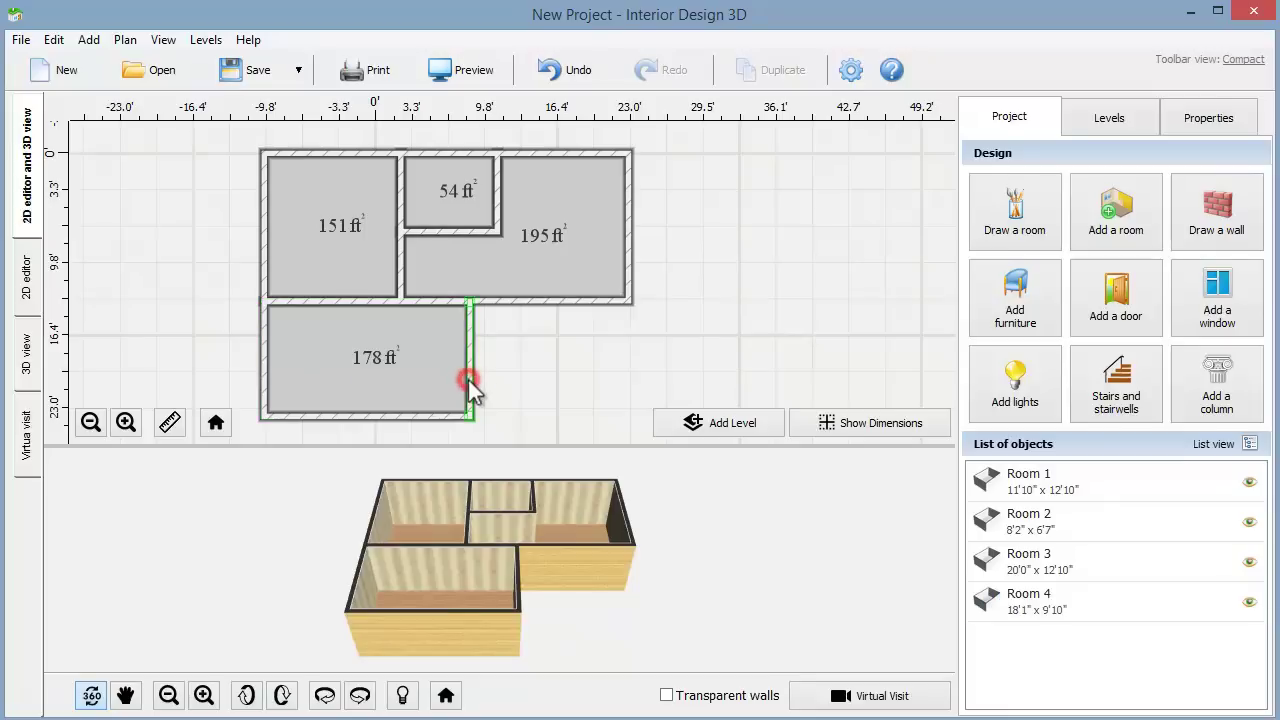
{"action": "left_click_drag", "start_coordinate": [469, 382], "coordinate": [507, 391]}
{"action": "left_click", "coordinate": [569, 393]}
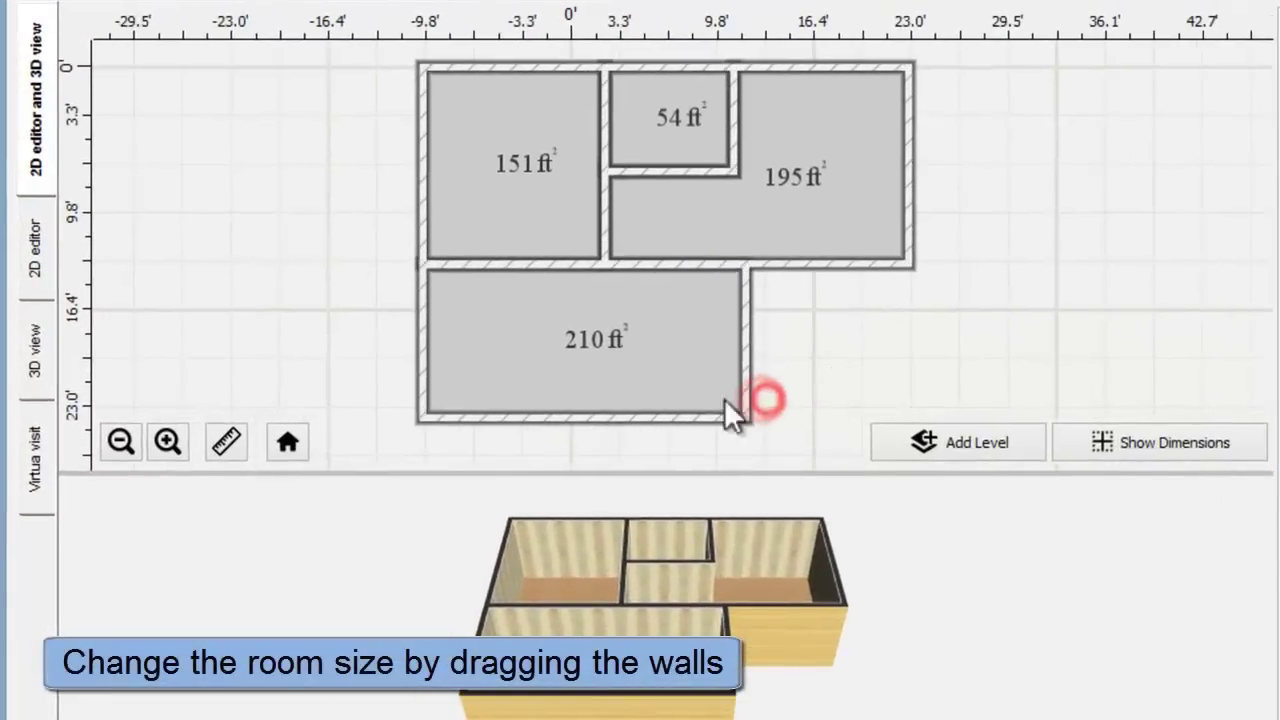
{"action": "left_click", "coordinate": [564, 417]}
{"action": "left_click", "coordinate": [558, 416]}
{"action": "left_click_drag", "start_coordinate": [554, 416], "coordinate": [559, 460]}
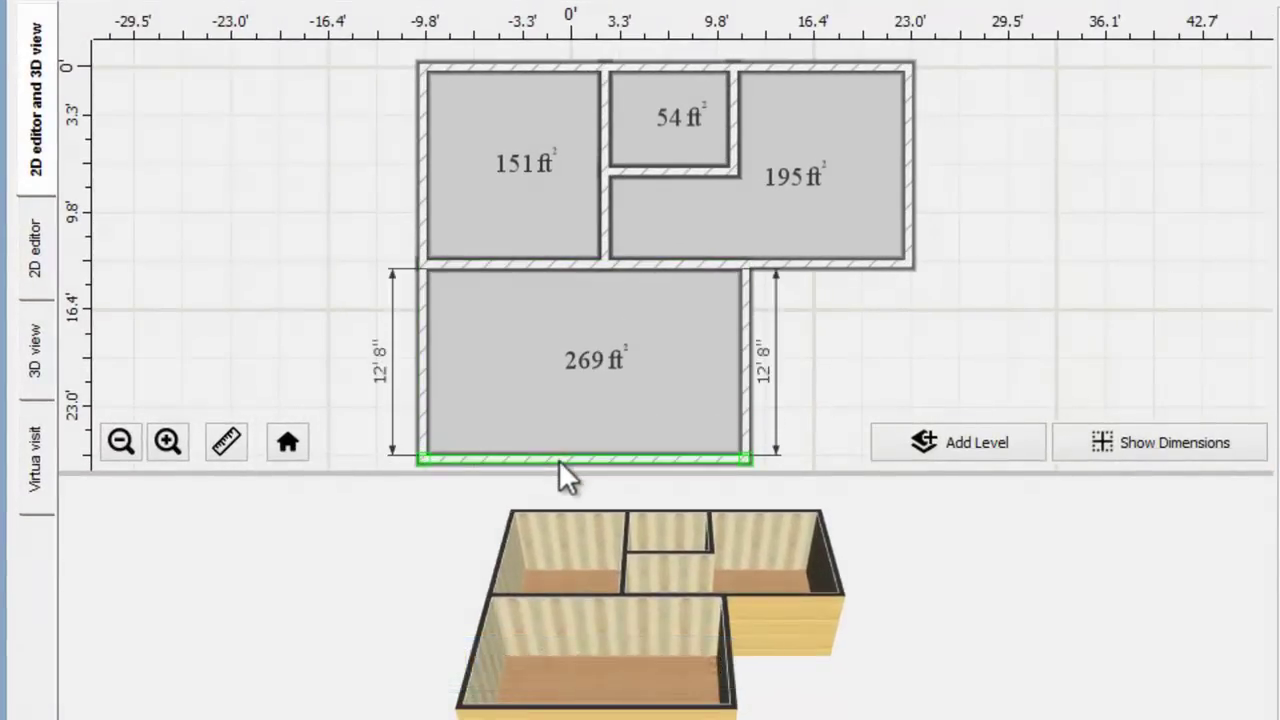
{"action": "left_click", "coordinate": [288, 443]}
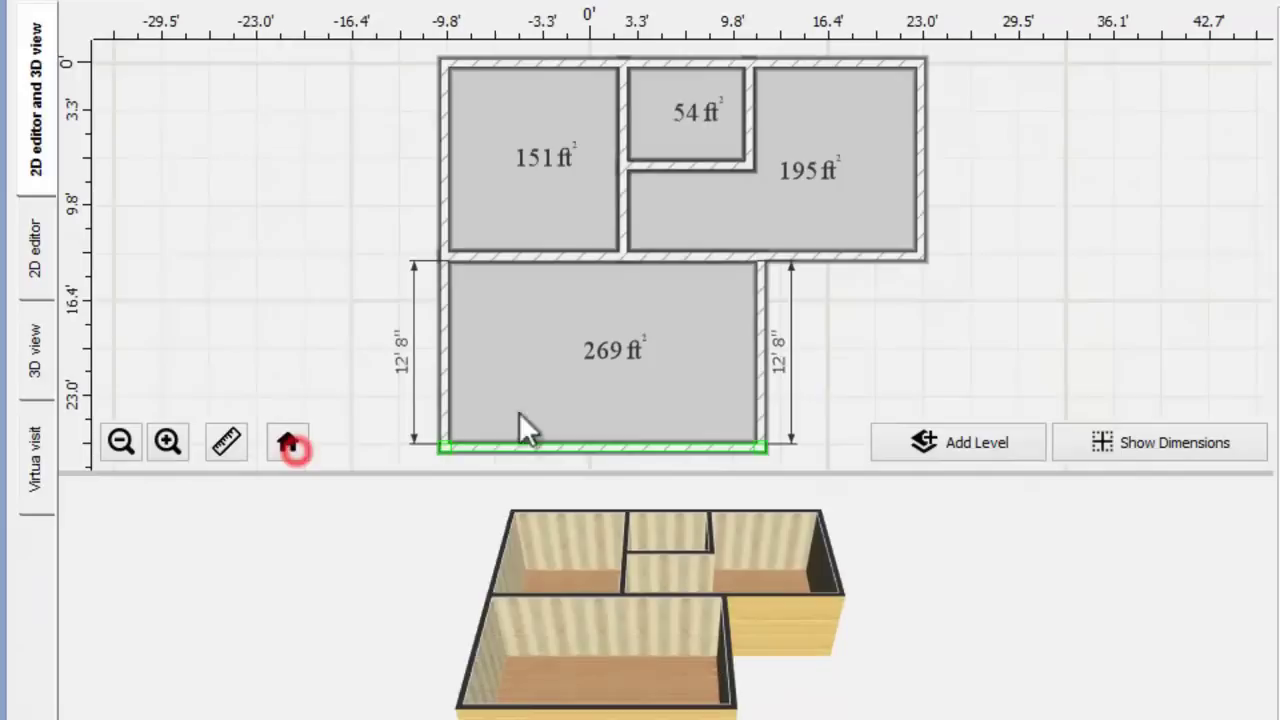
{"action": "left_click", "coordinate": [953, 353]}
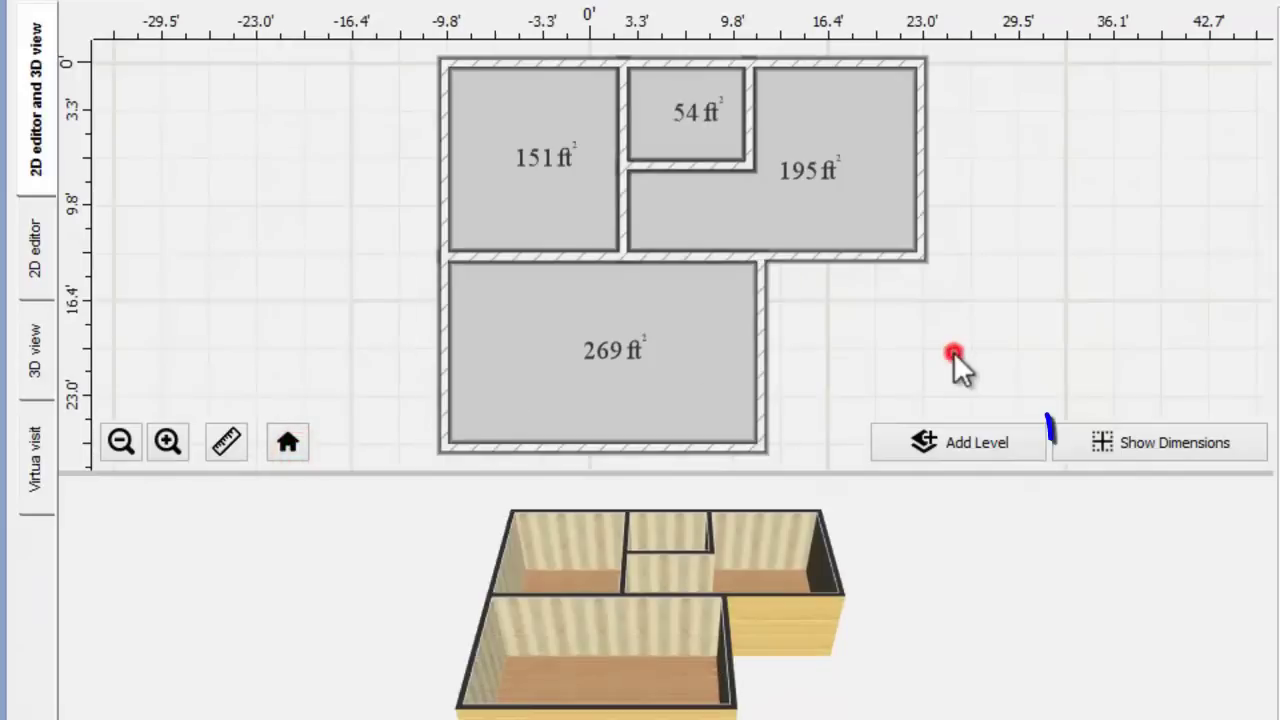
{"action": "left_click", "coordinate": [1155, 446]}
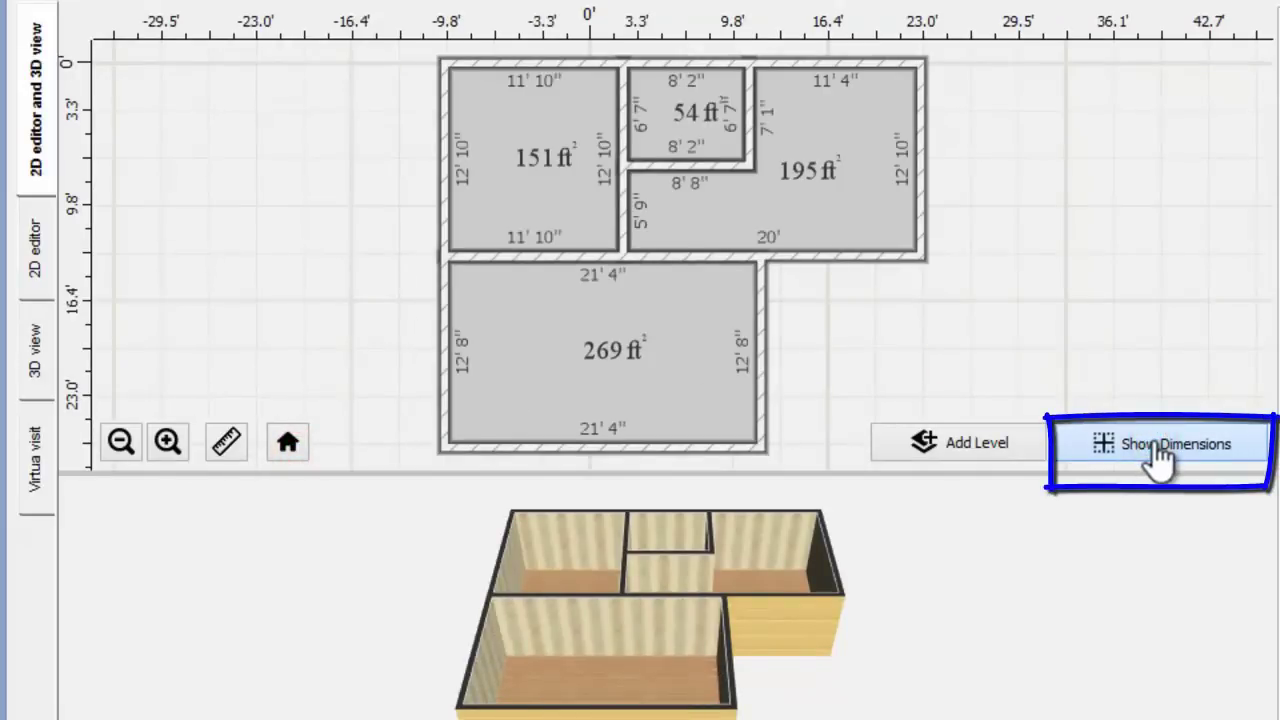
{"action": "left_click", "coordinate": [1158, 448]}
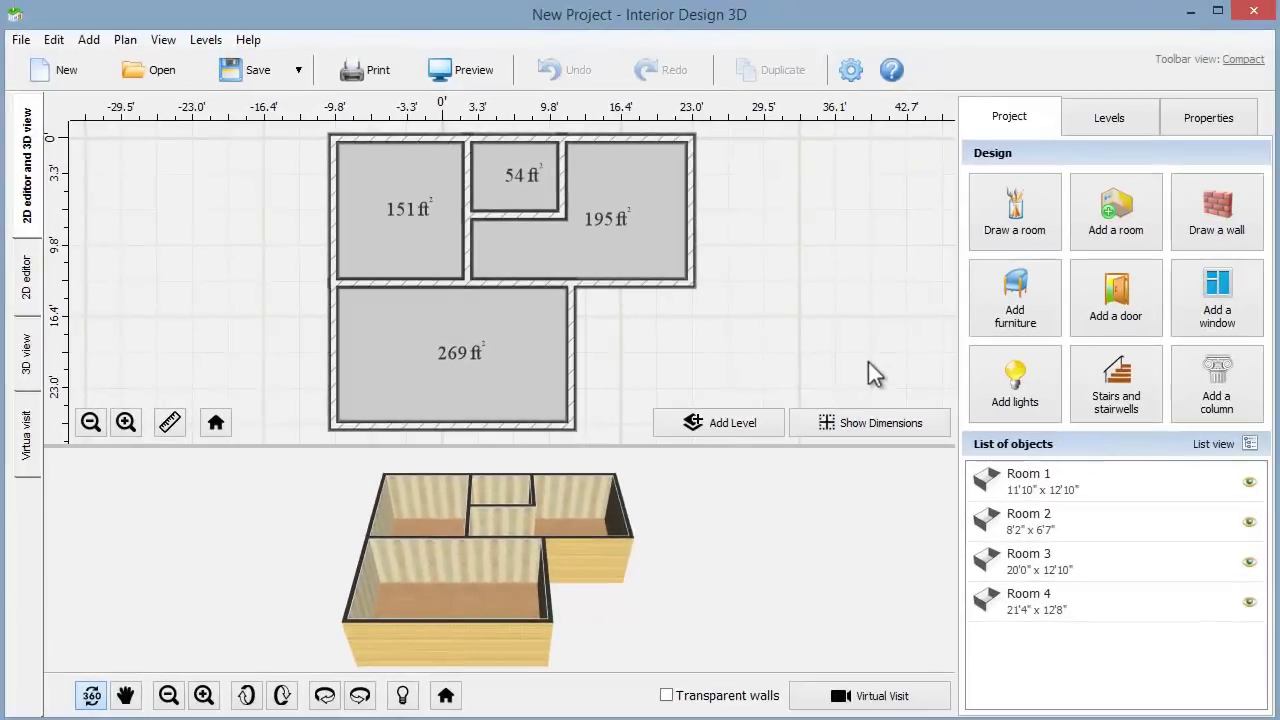
Draw an 11'10" wall across the top of the 151 ft² room and check it in 3D
{"action": "left_click", "coordinate": [1197, 210]}
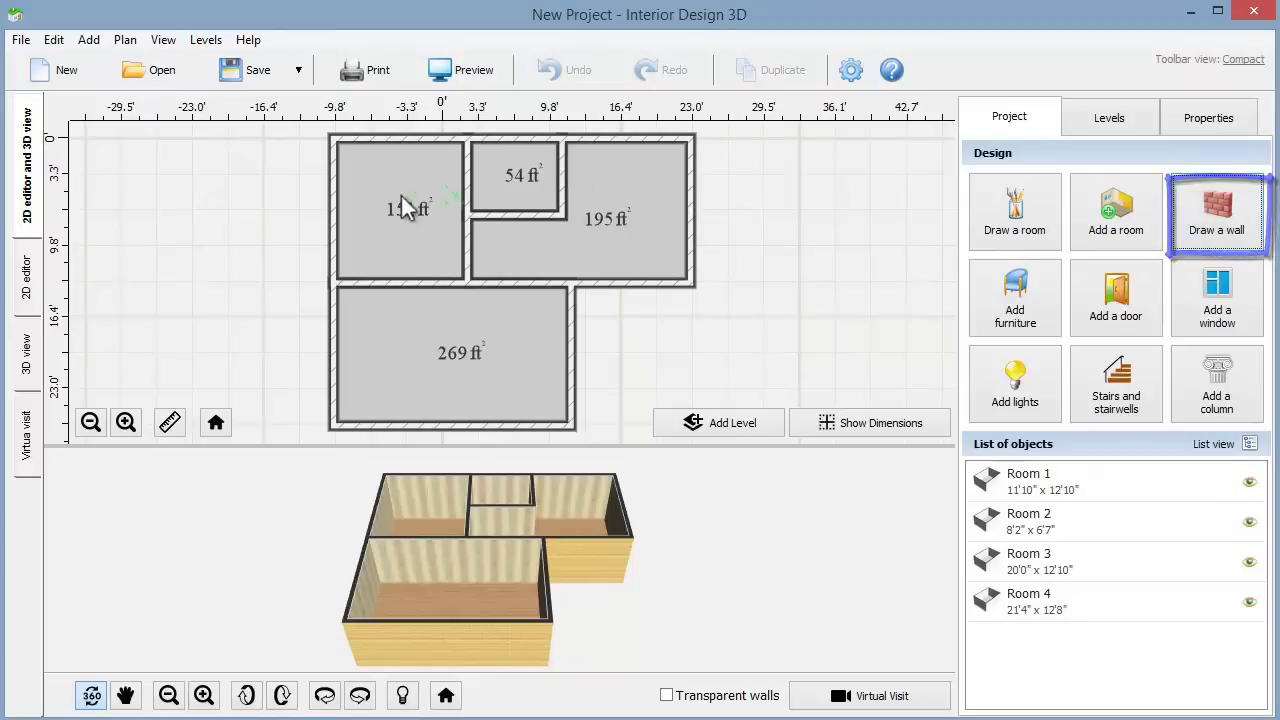
{"action": "left_click", "coordinate": [329, 177]}
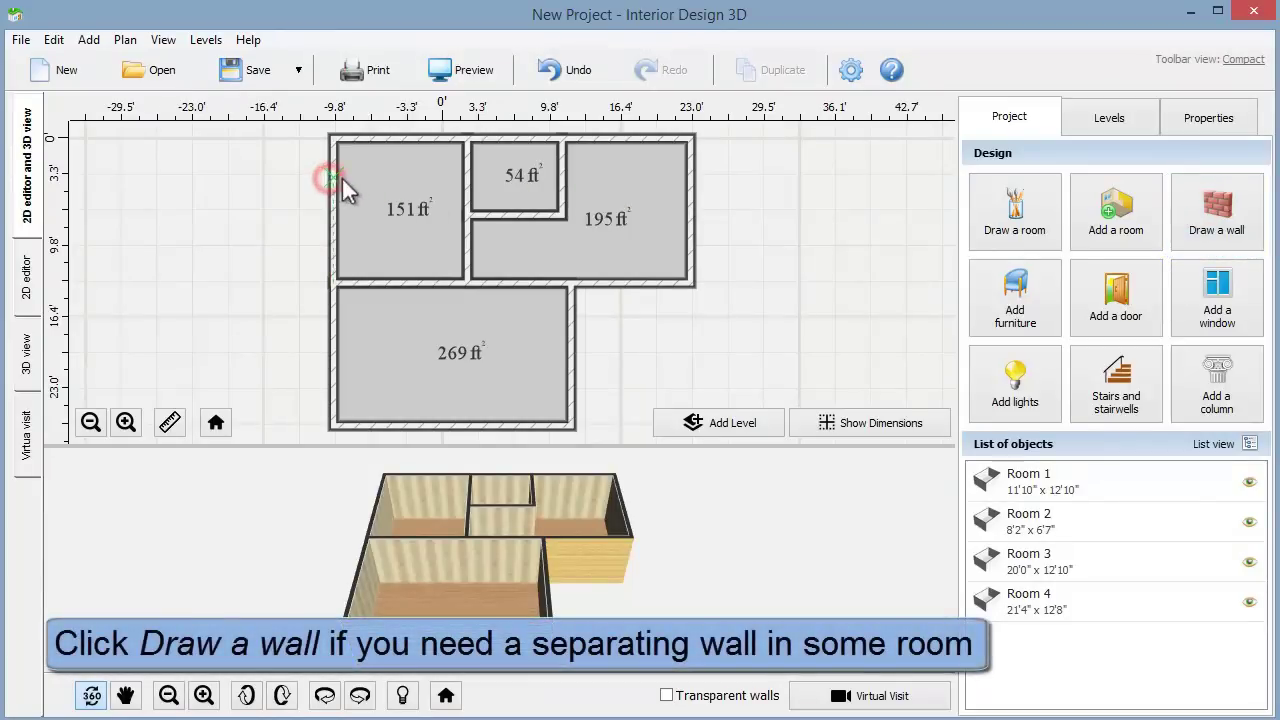
{"action": "double_click", "coordinate": [467, 176]}
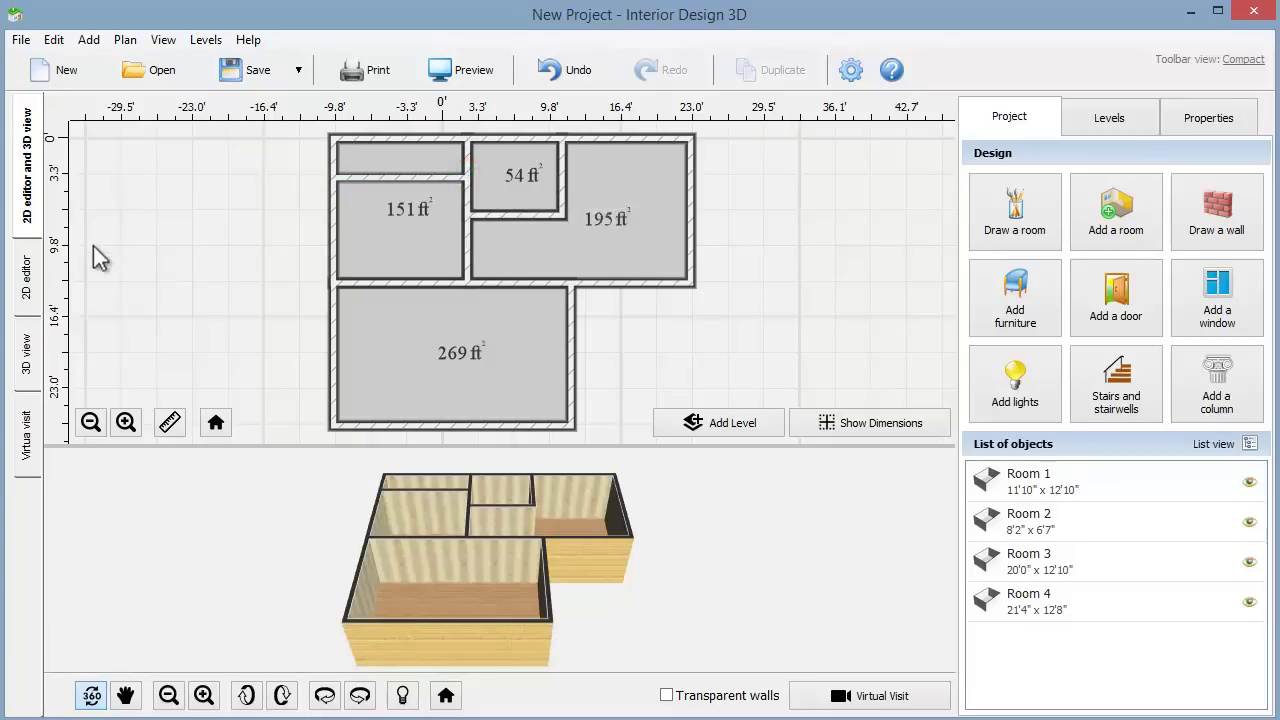
{"action": "left_click", "coordinate": [30, 358]}
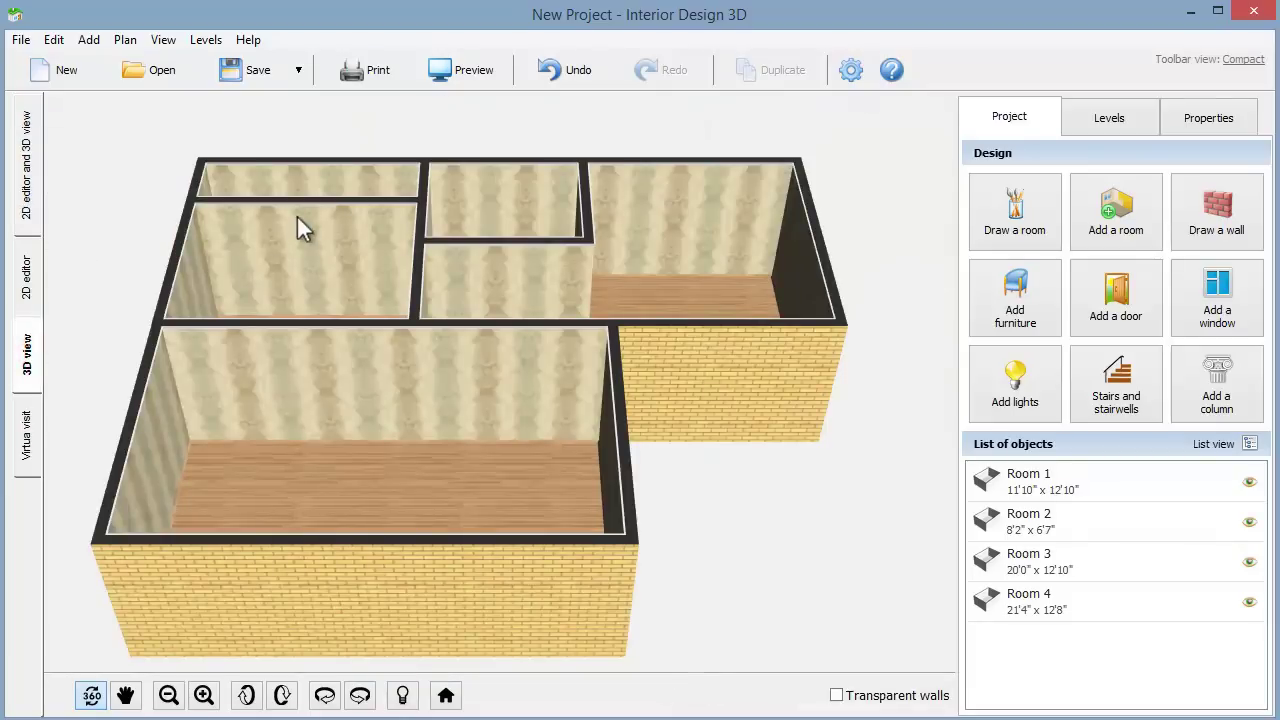
{"action": "left_click", "coordinate": [30, 170]}
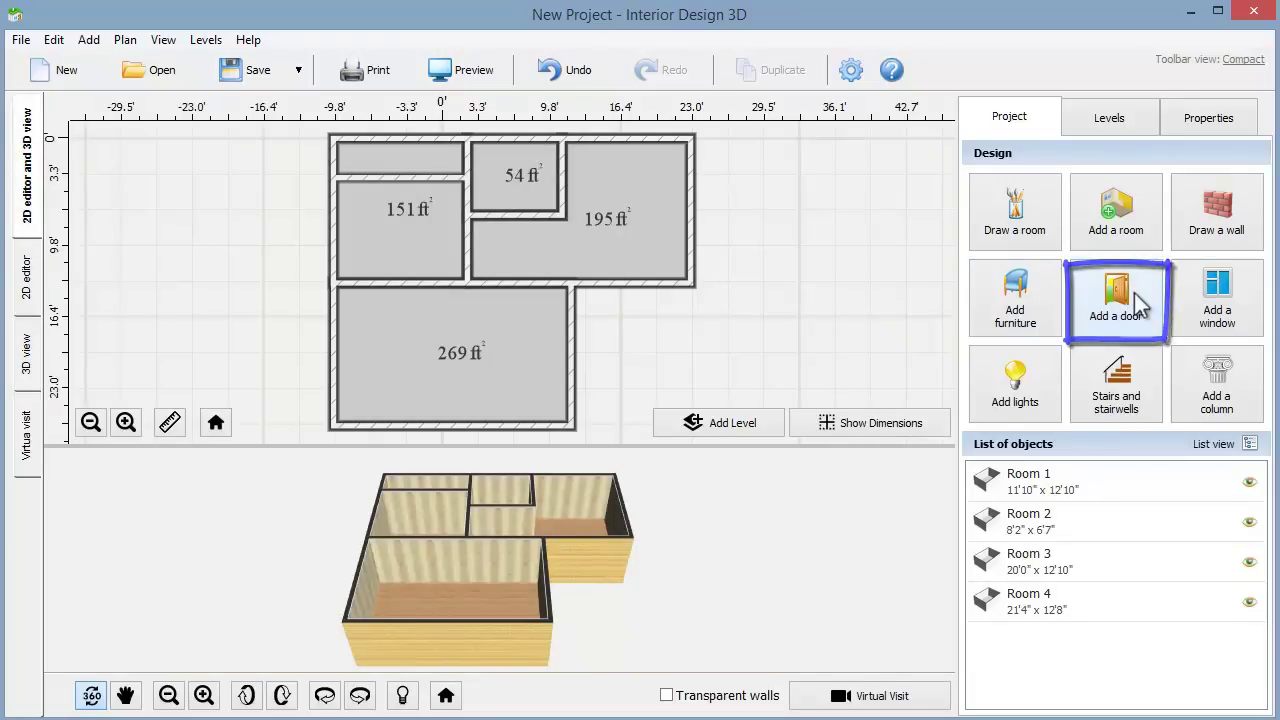
Put a door on the 269 ft² room's bottom wall
{"action": "left_click", "coordinate": [1140, 305]}
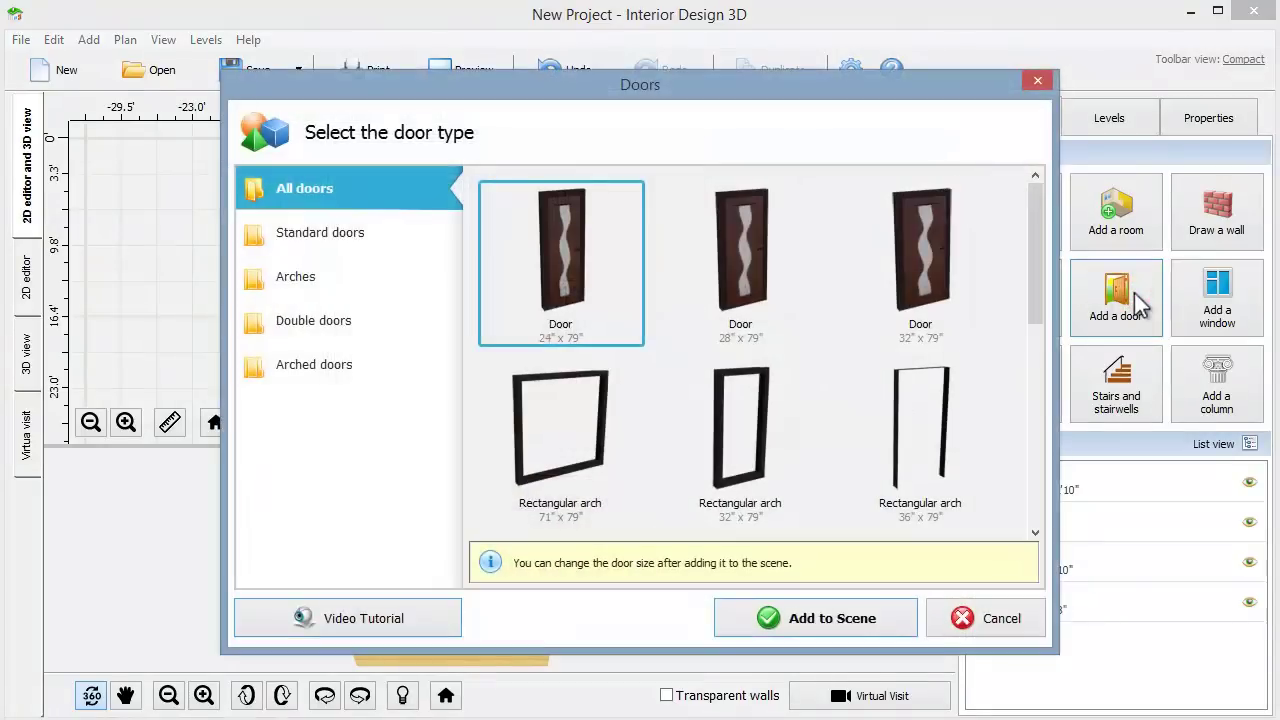
{"action": "left_click", "coordinate": [893, 622]}
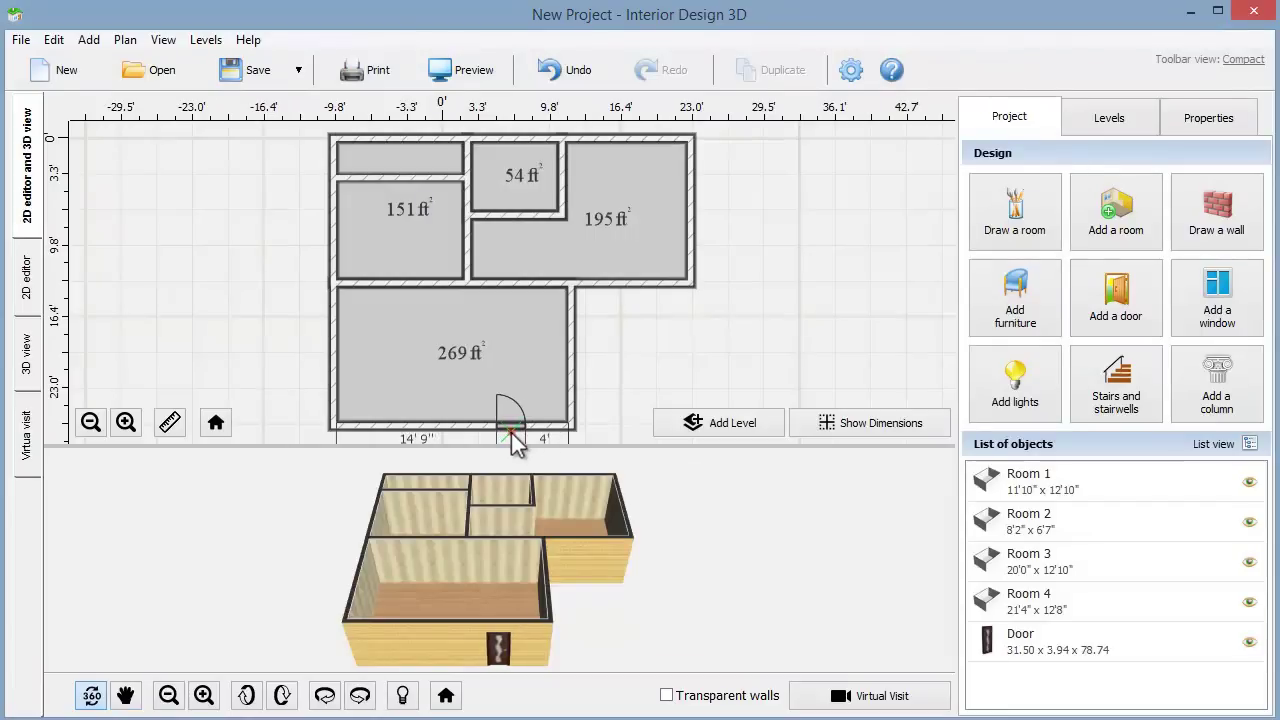
{"action": "left_click", "coordinate": [511, 432]}
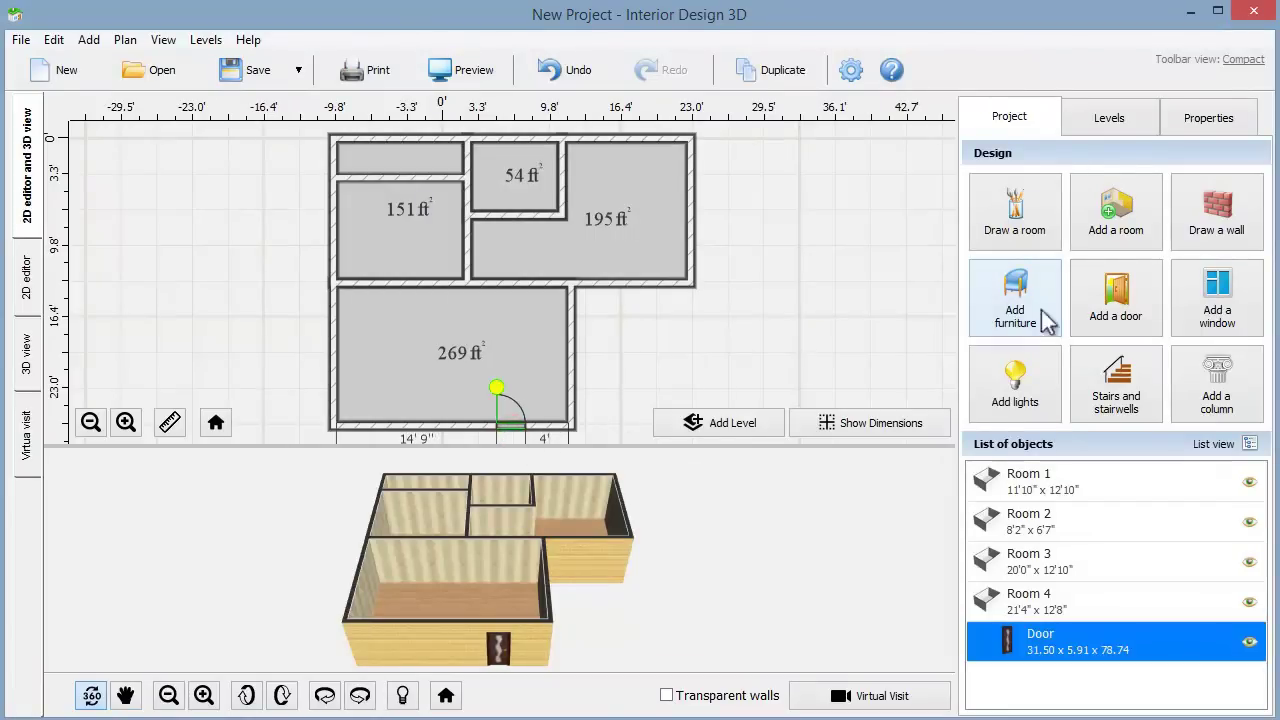
Set a 71" x 79" rectangular arch into the 269 ft² room's top wall
{"action": "left_click", "coordinate": [1138, 306]}
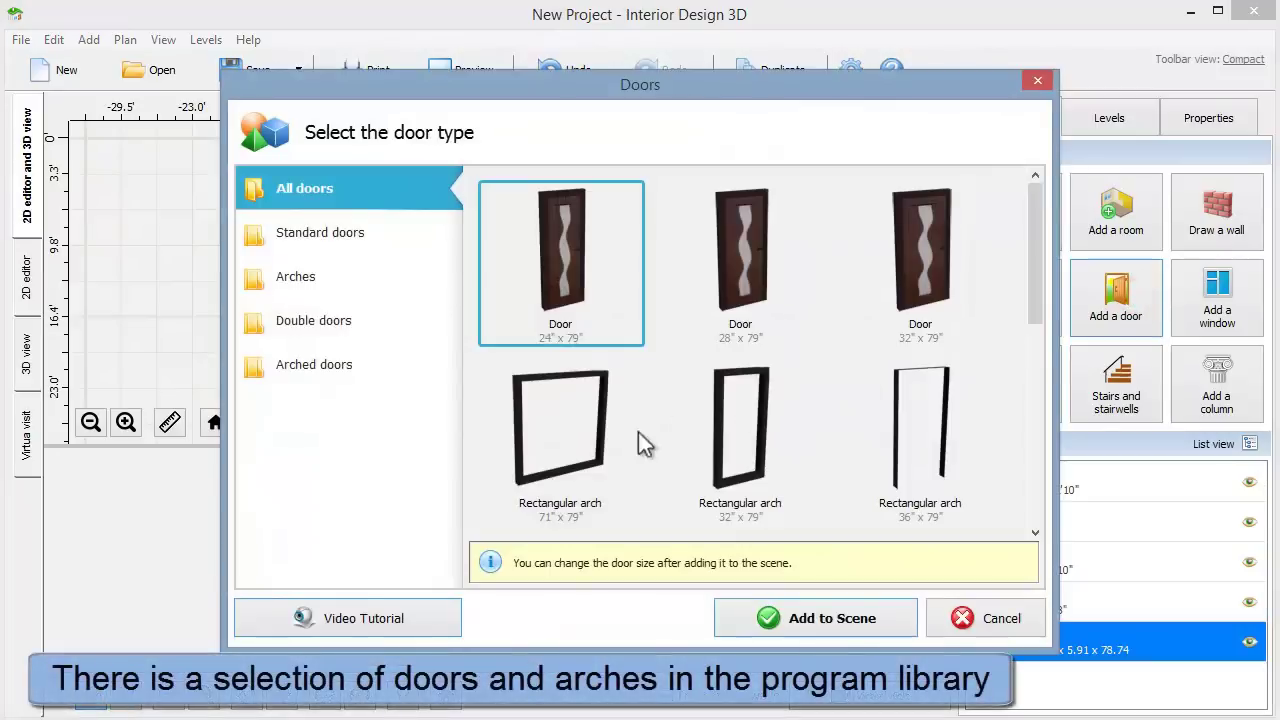
{"action": "left_click", "coordinate": [585, 445]}
{"action": "left_click", "coordinate": [826, 618]}
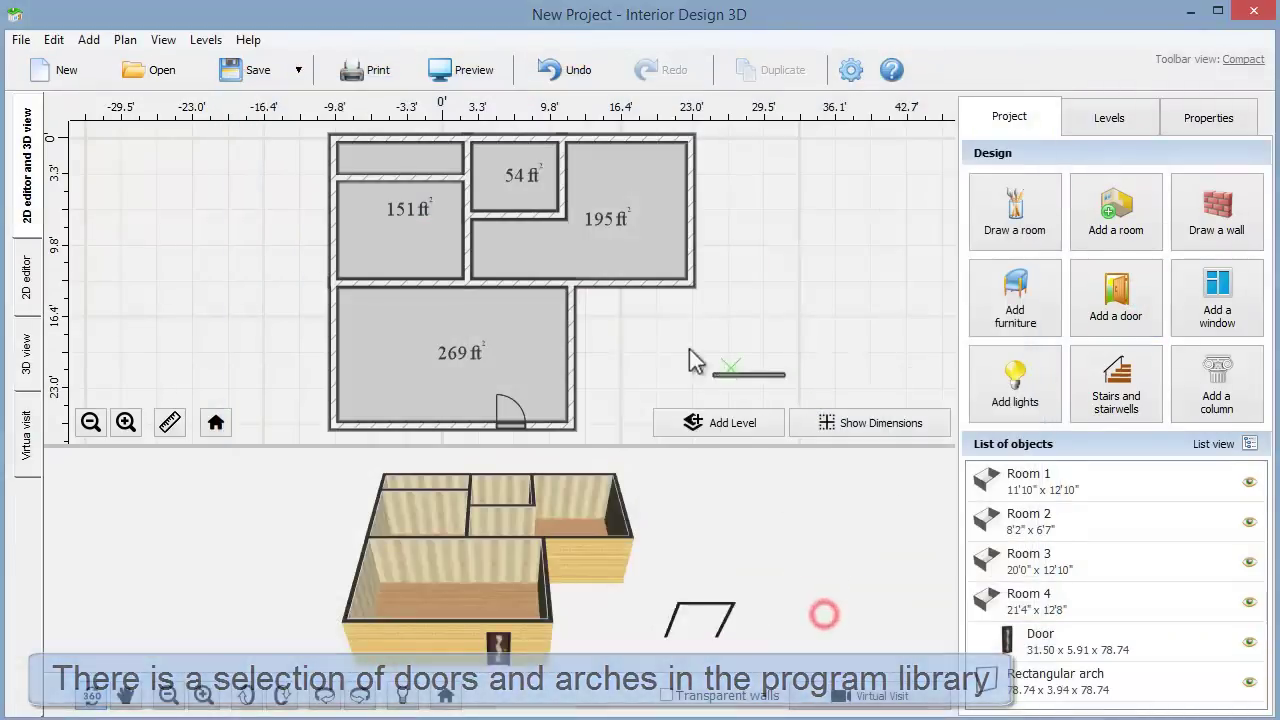
{"action": "left_click", "coordinate": [521, 283]}
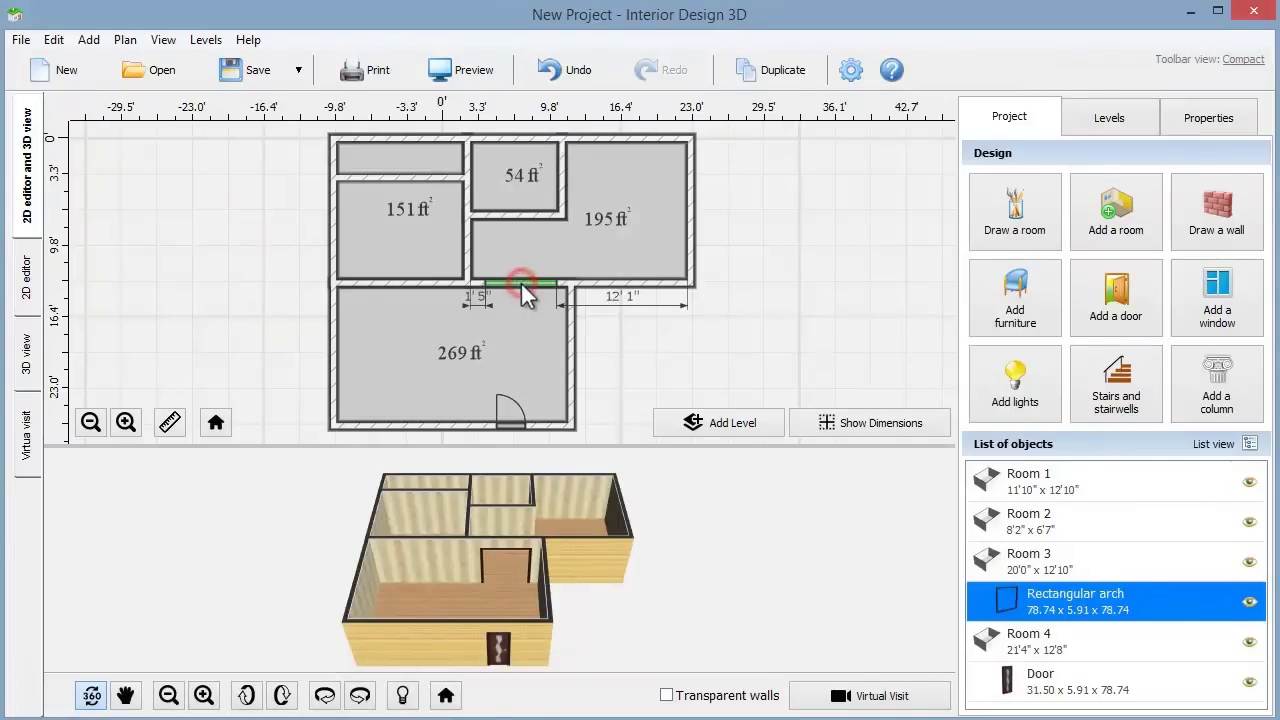
Set a 36" x 79" round top arch into the 151 ft² room's top wall
{"action": "left_click", "coordinate": [1133, 310]}
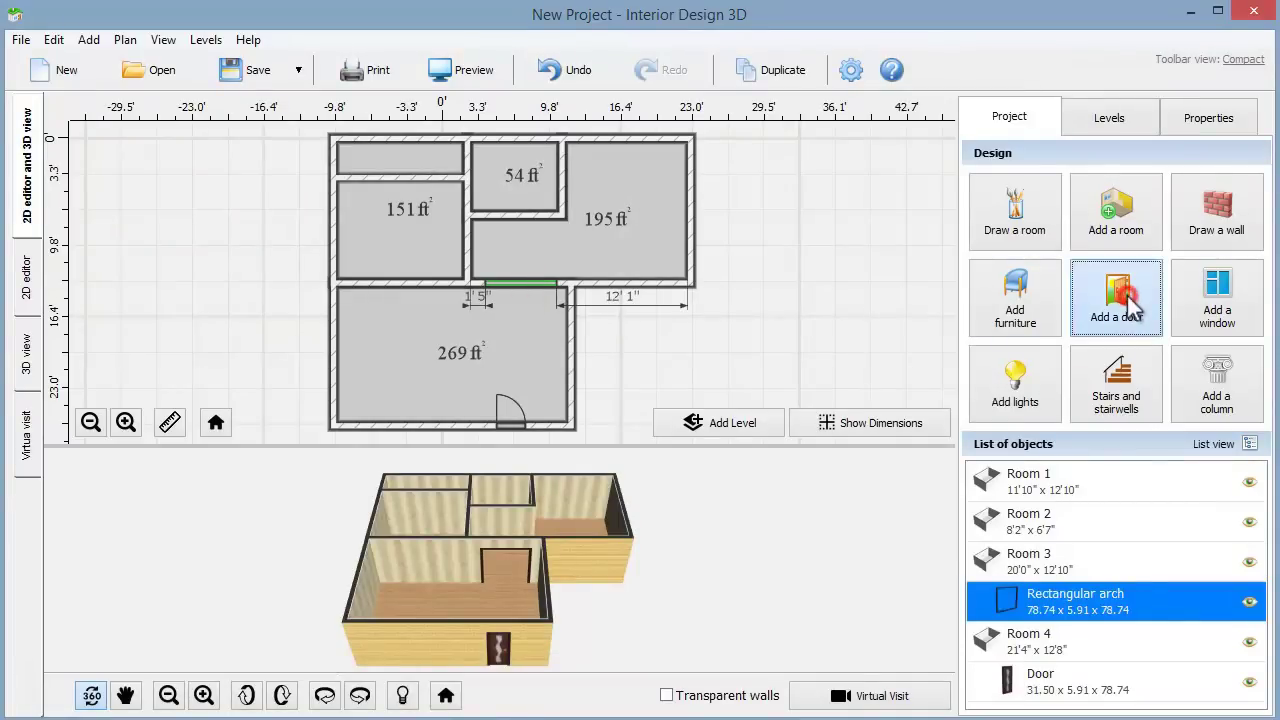
{"action": "left_click_drag", "start_coordinate": [1037, 252], "coordinate": [1034, 360]}
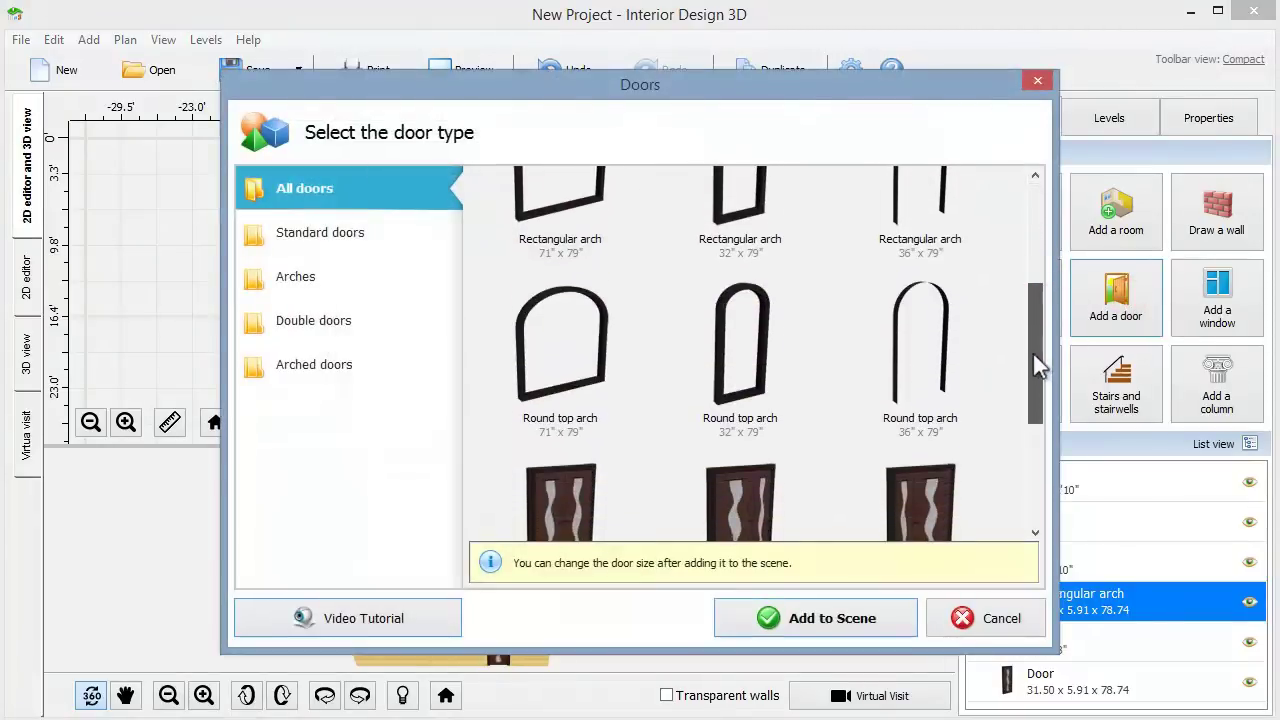
{"action": "left_click", "coordinate": [945, 338]}
{"action": "left_click", "coordinate": [872, 620]}
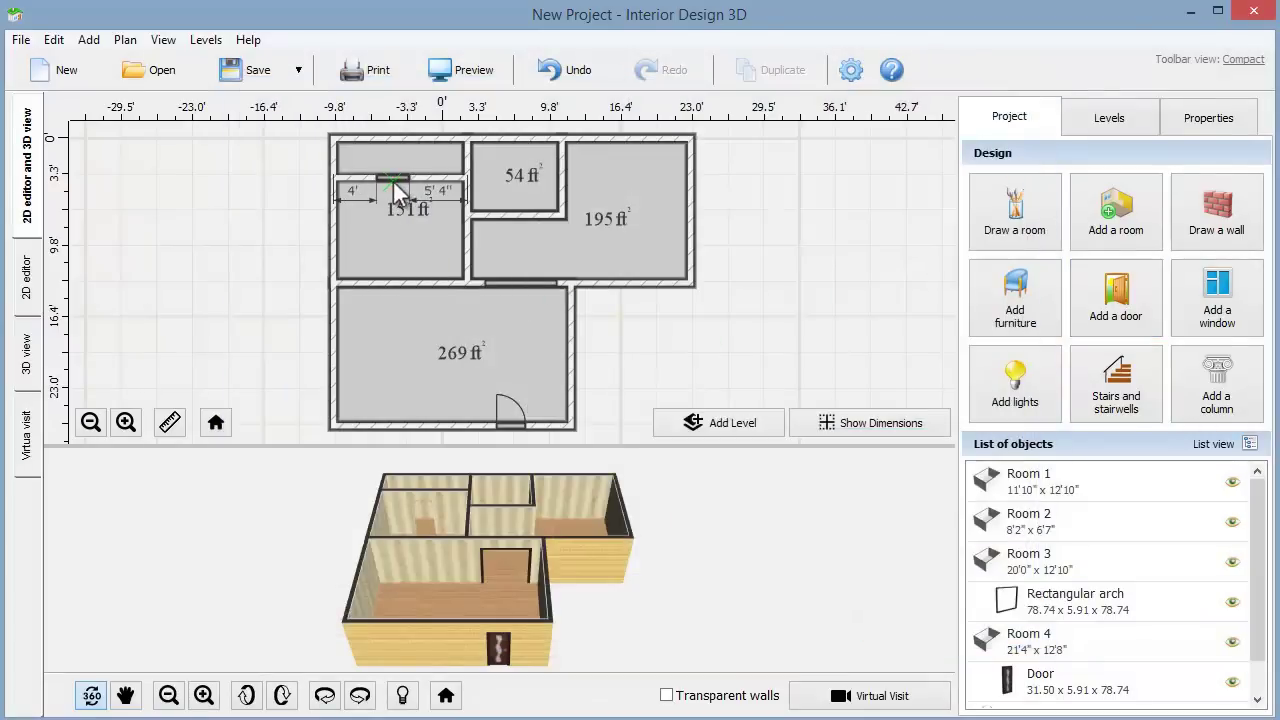
{"action": "left_click", "coordinate": [395, 181]}
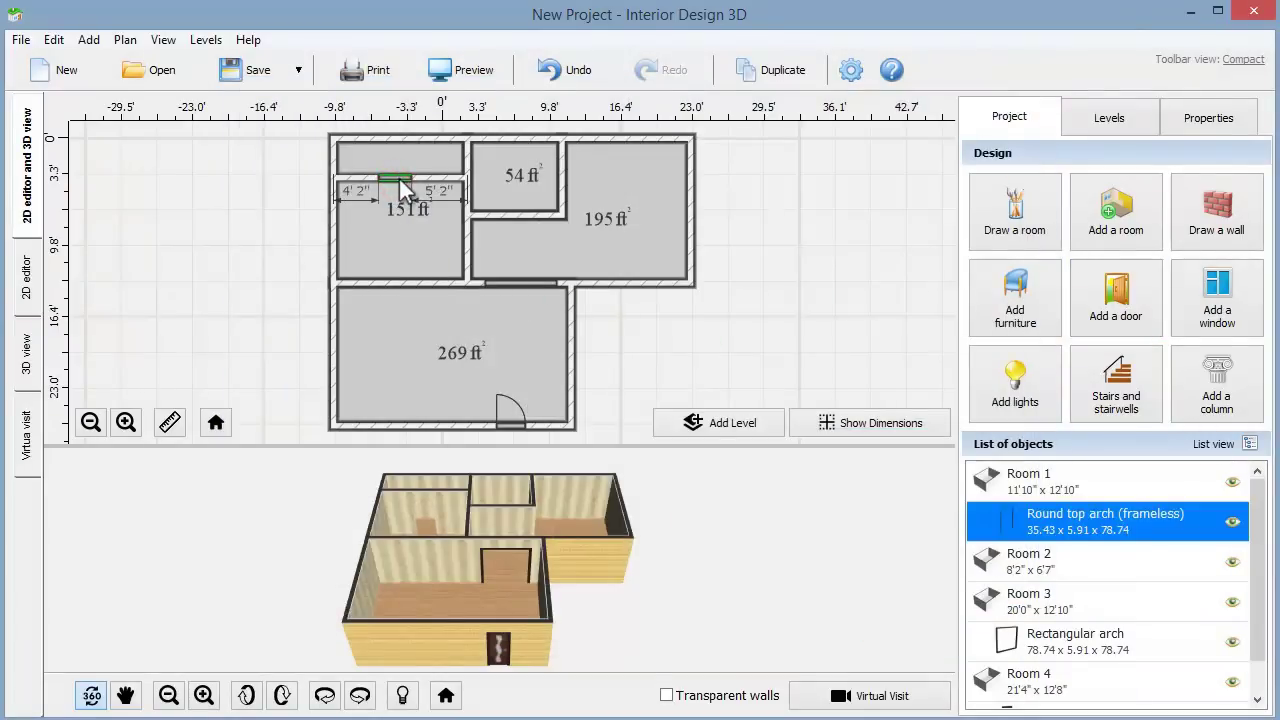
Place an 82" x 56" 4 section window on the 269 ft² room's bottom wall, 31.50" above the floor
{"action": "left_click", "coordinate": [1205, 308]}
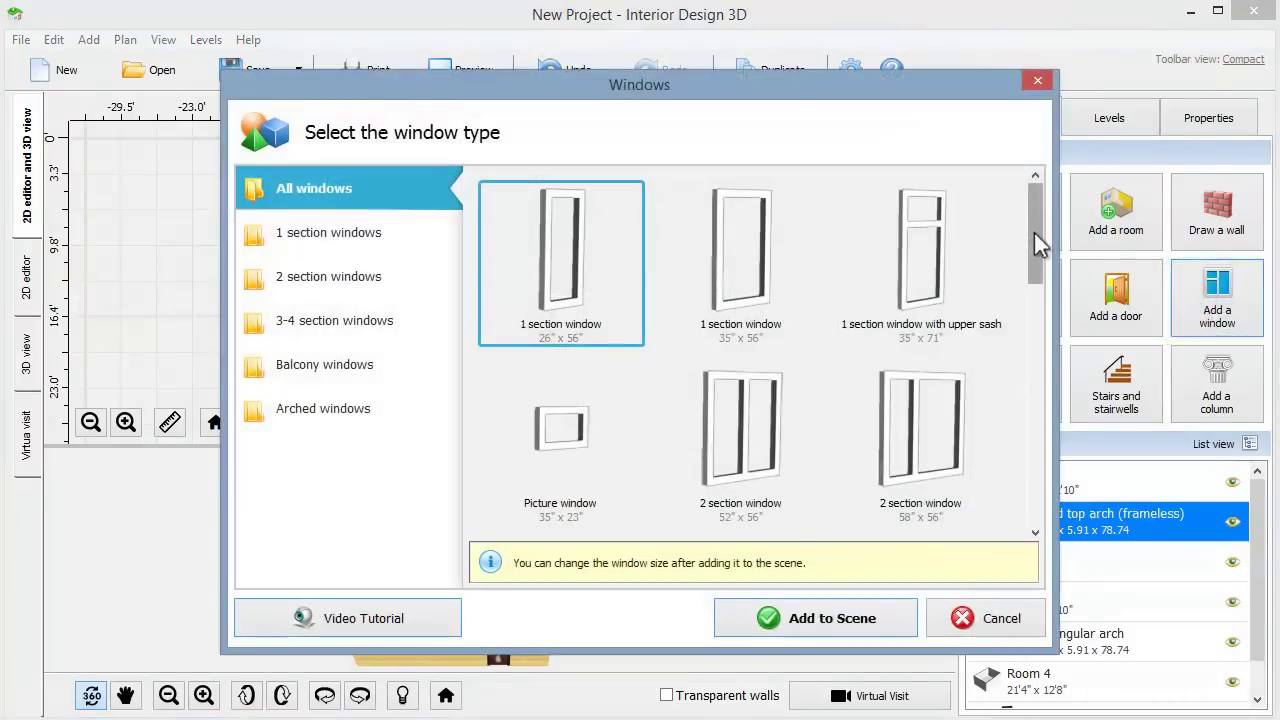
{"action": "left_click_drag", "start_coordinate": [1034, 232], "coordinate": [1034, 347]}
{"action": "left_click", "coordinate": [730, 385]}
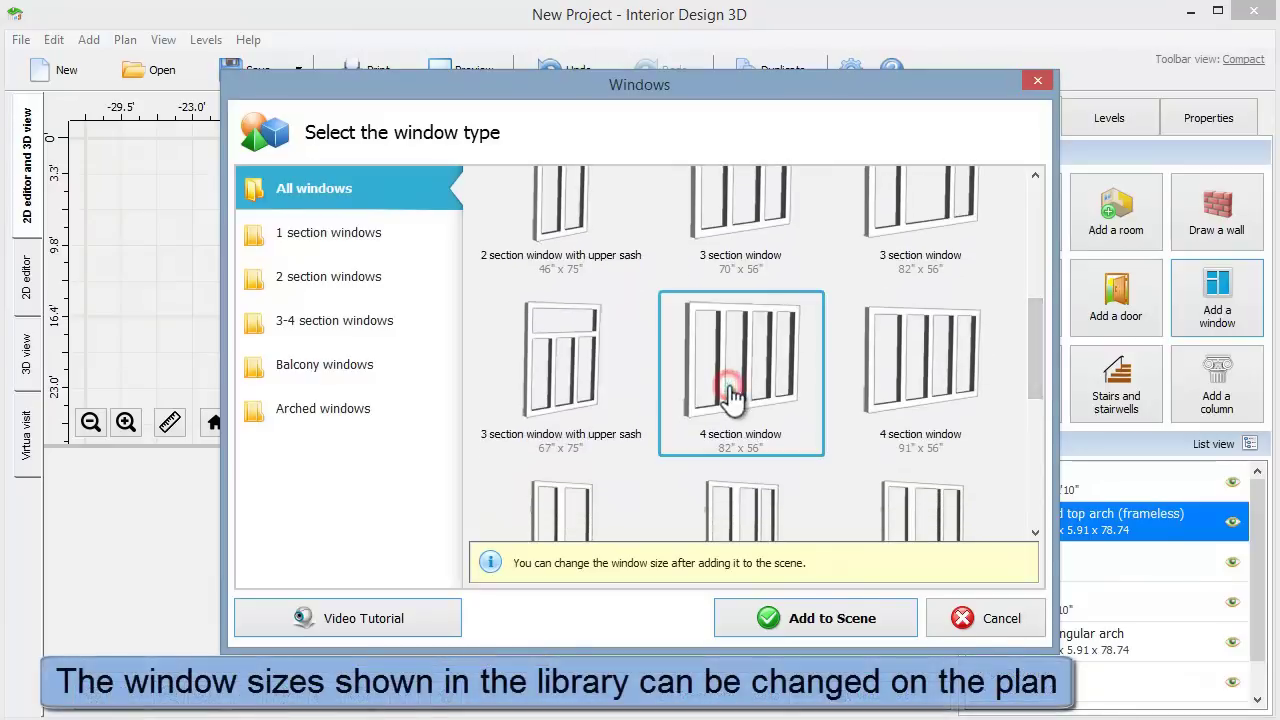
{"action": "left_click", "coordinate": [819, 620]}
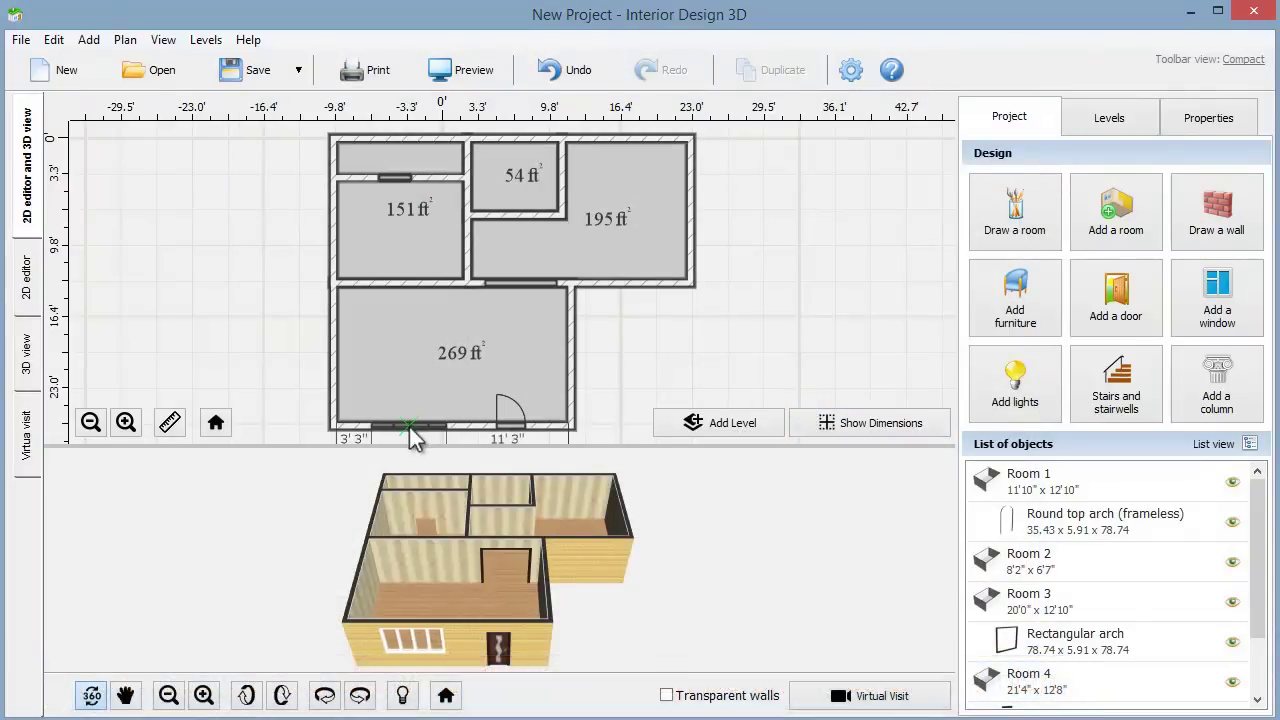
{"action": "left_click", "coordinate": [409, 426]}
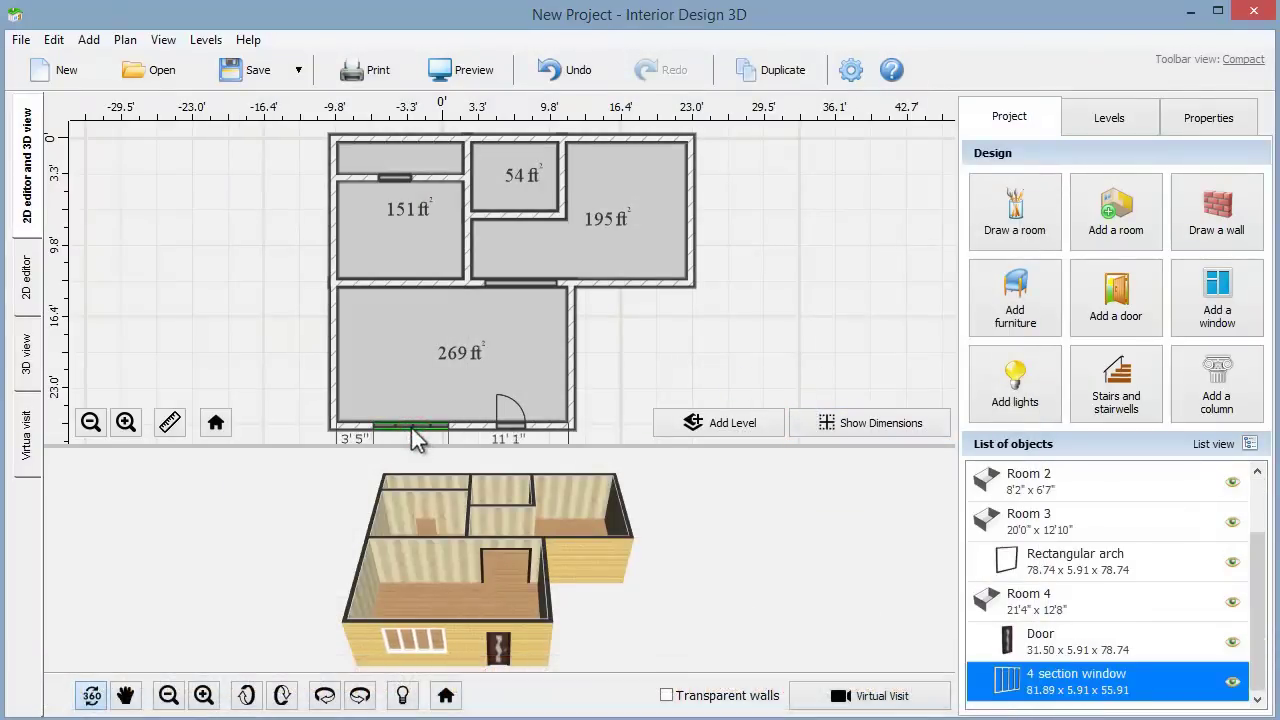
{"action": "left_click", "coordinate": [1195, 119]}
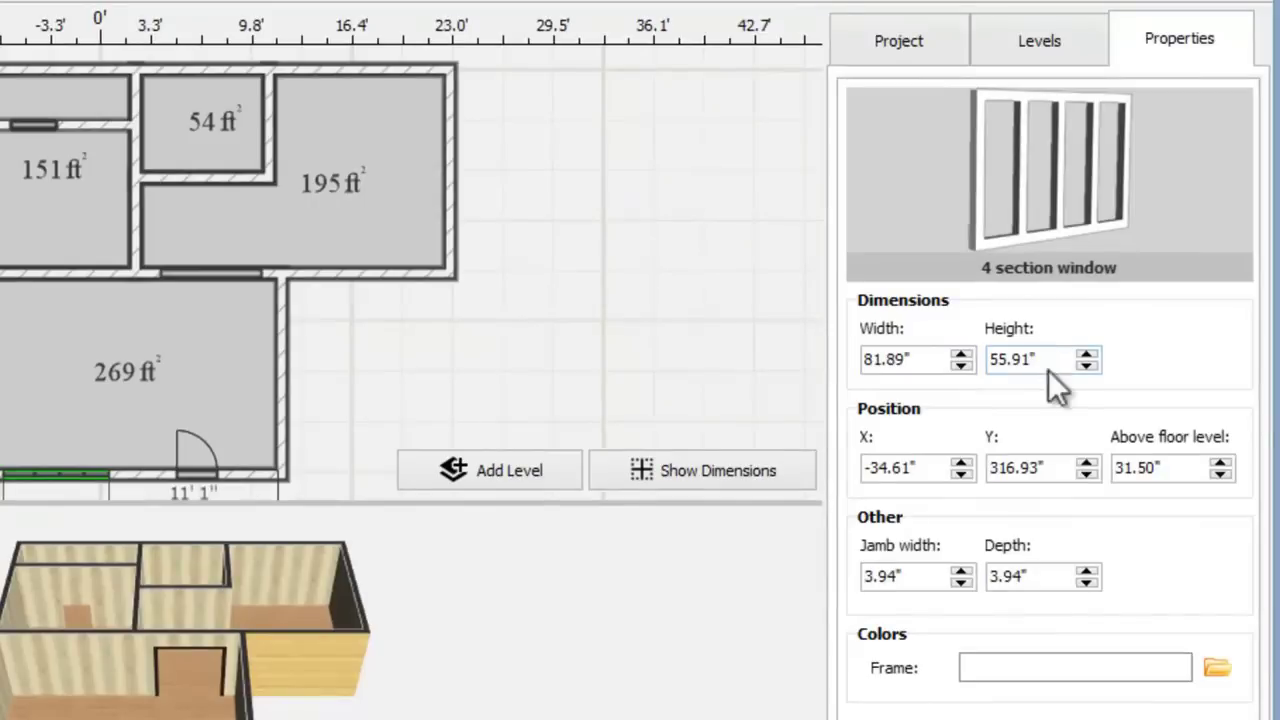
{"action": "left_click", "coordinate": [1220, 463]}
{"action": "left_click", "coordinate": [1220, 463]}
{"action": "left_click", "coordinate": [1221, 473]}
{"action": "left_click", "coordinate": [1221, 473]}
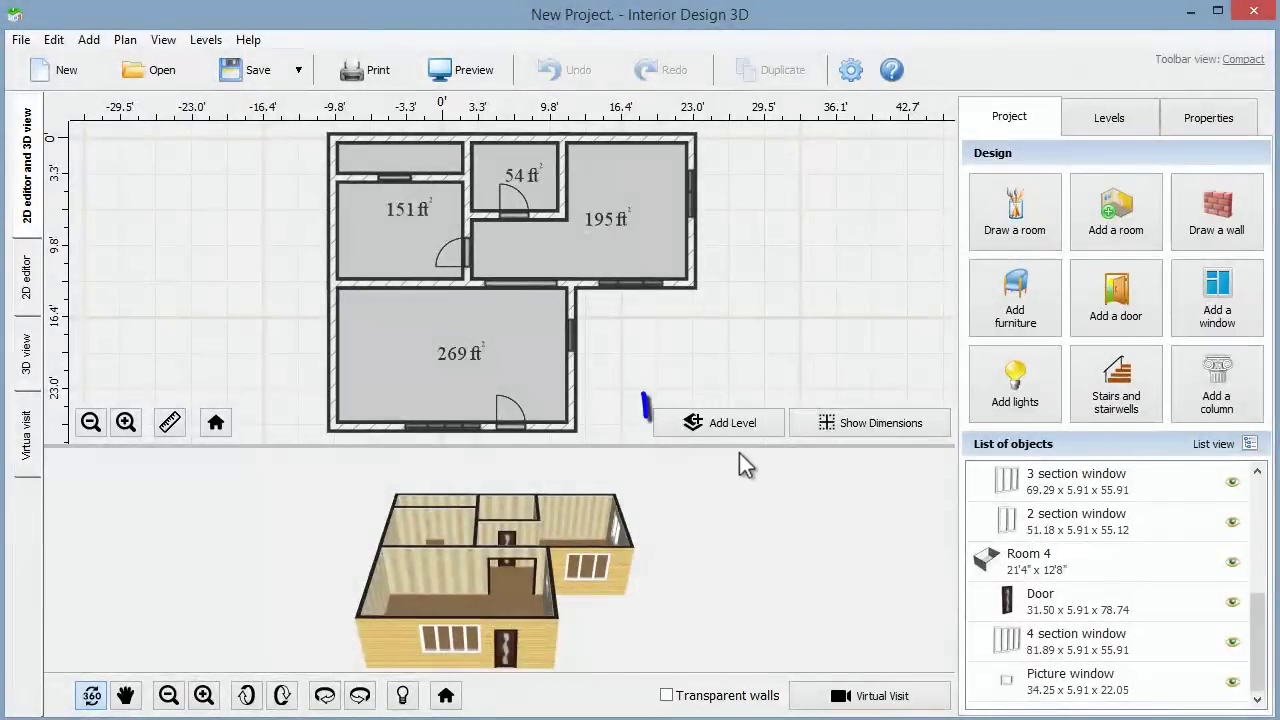
Add Level #2, delete its 54 ft² room and round top arch, and extend the 195 ft² room to 256 ft²
{"action": "left_click", "coordinate": [775, 432]}
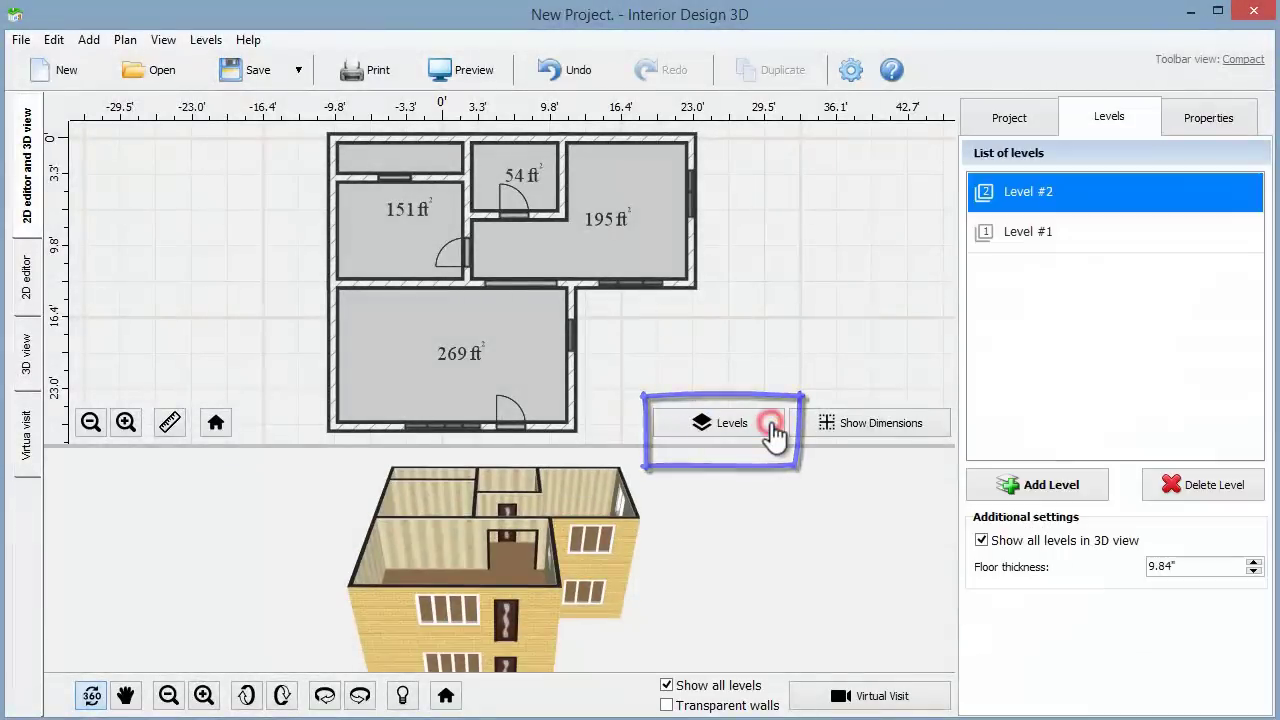
{"action": "left_click", "coordinate": [522, 182]}
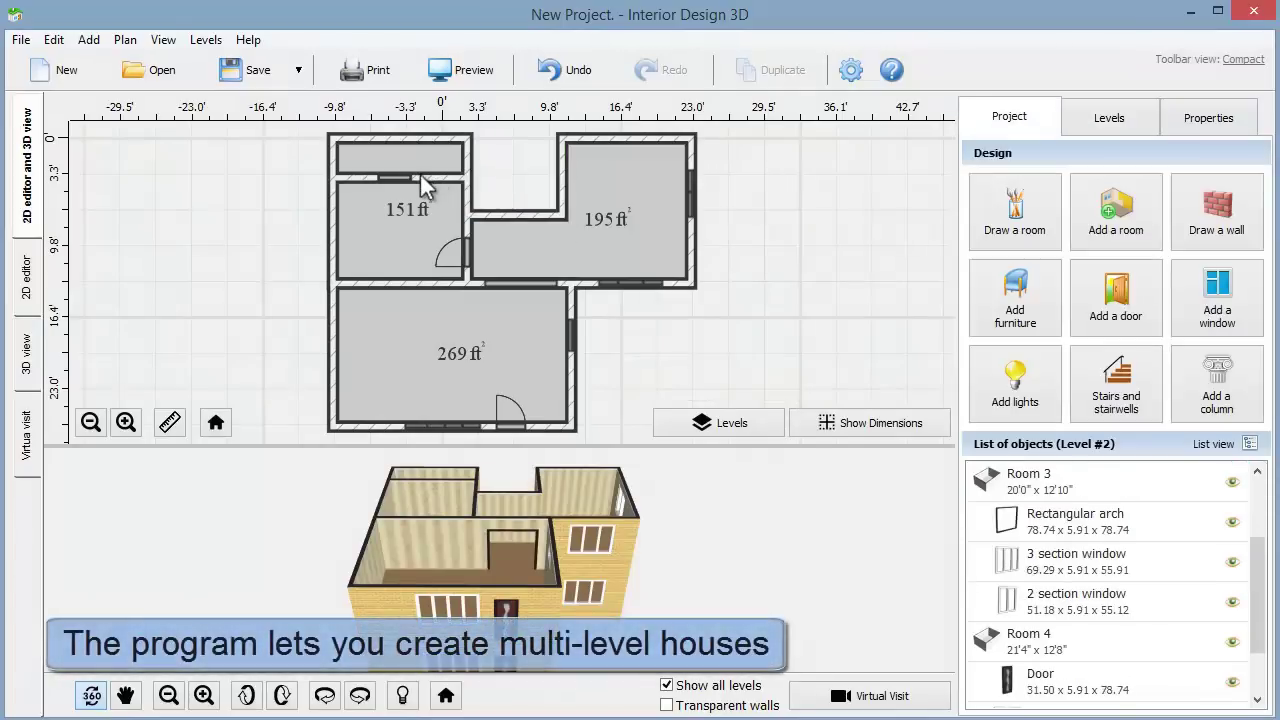
{"action": "left_click", "coordinate": [420, 174]}
{"action": "left_click", "coordinate": [417, 176]}
{"action": "key", "text": "Delete"}
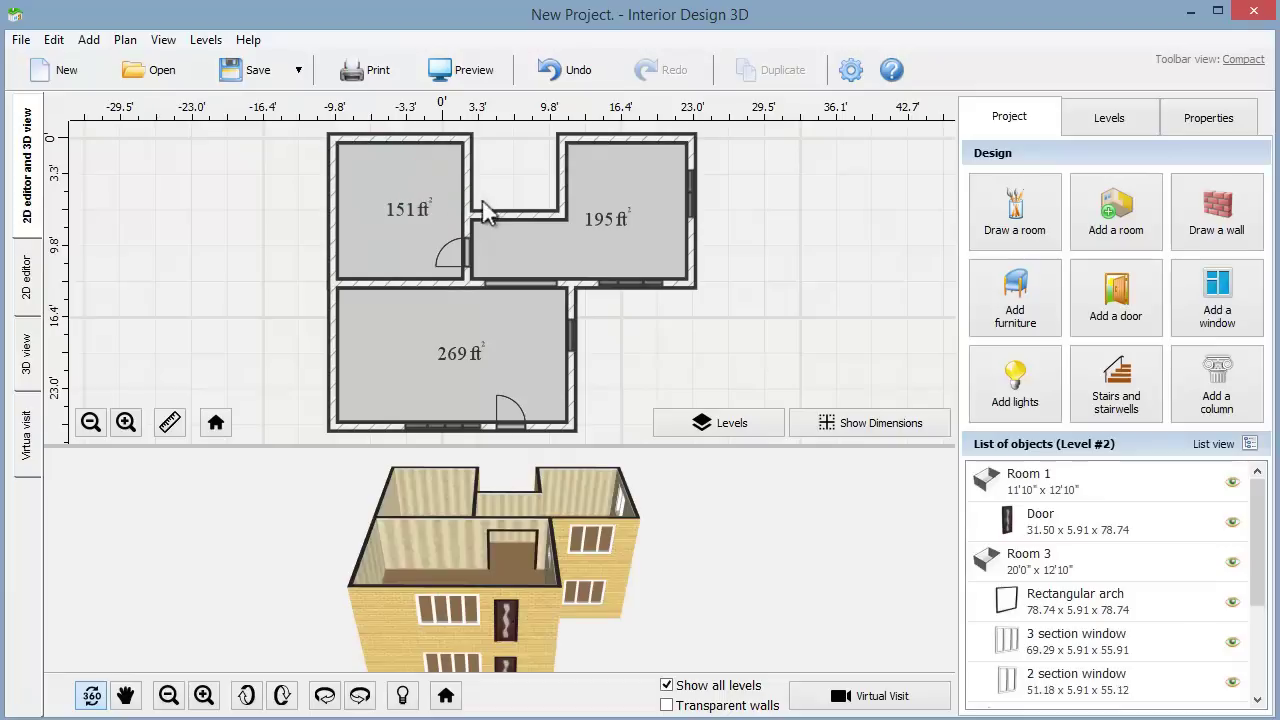
{"action": "left_click_drag", "start_coordinate": [502, 213], "coordinate": [500, 140]}
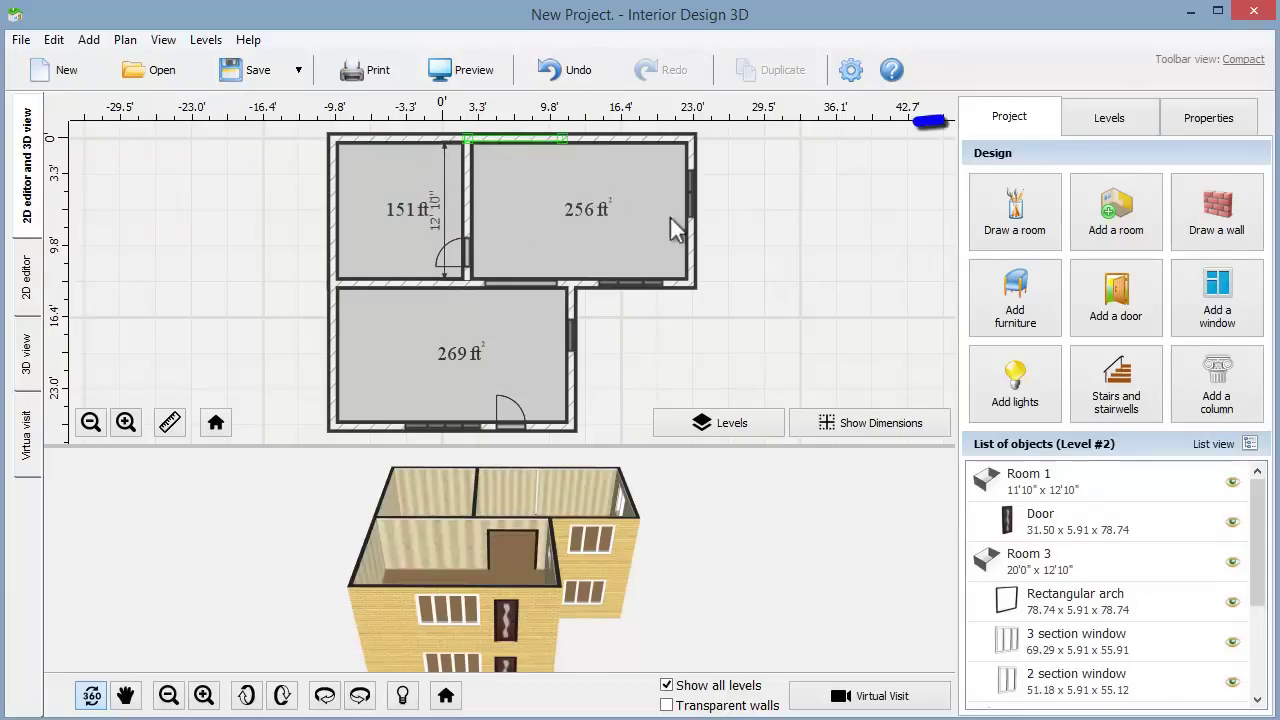
Show only the current level in 3D and switch back to Level #1
{"action": "left_click", "coordinate": [1095, 118]}
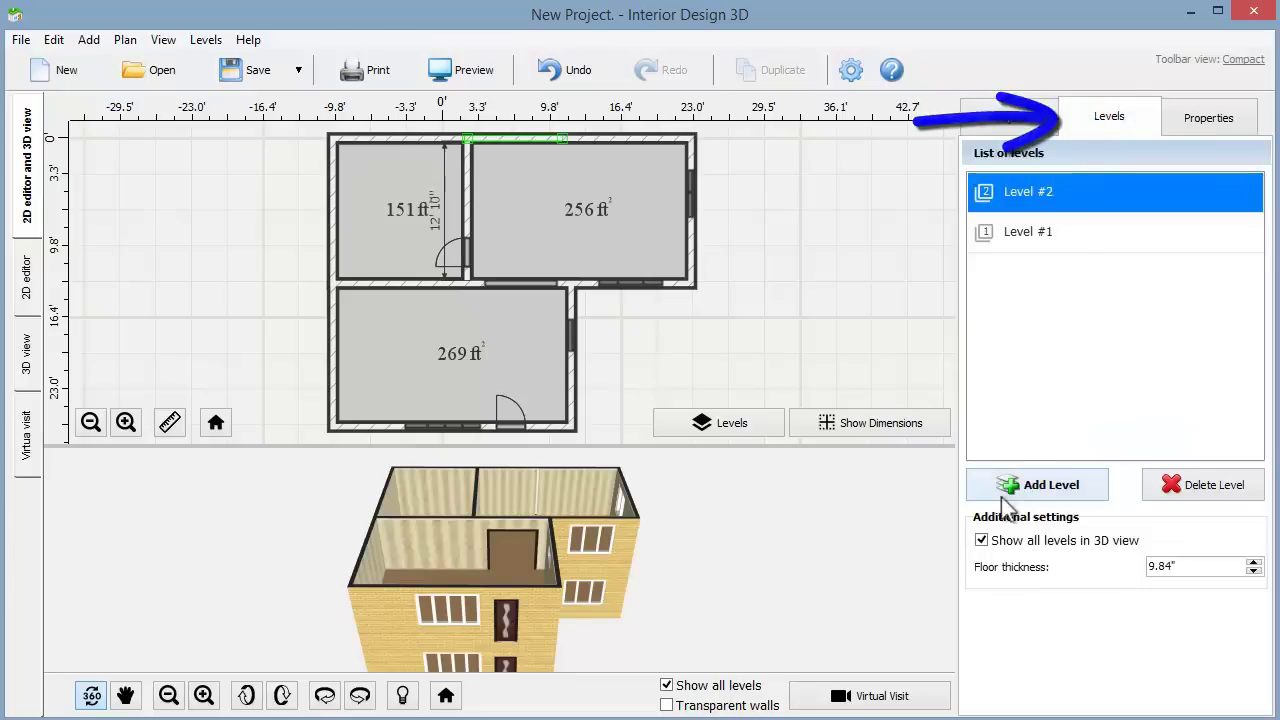
{"action": "left_click", "coordinate": [981, 540]}
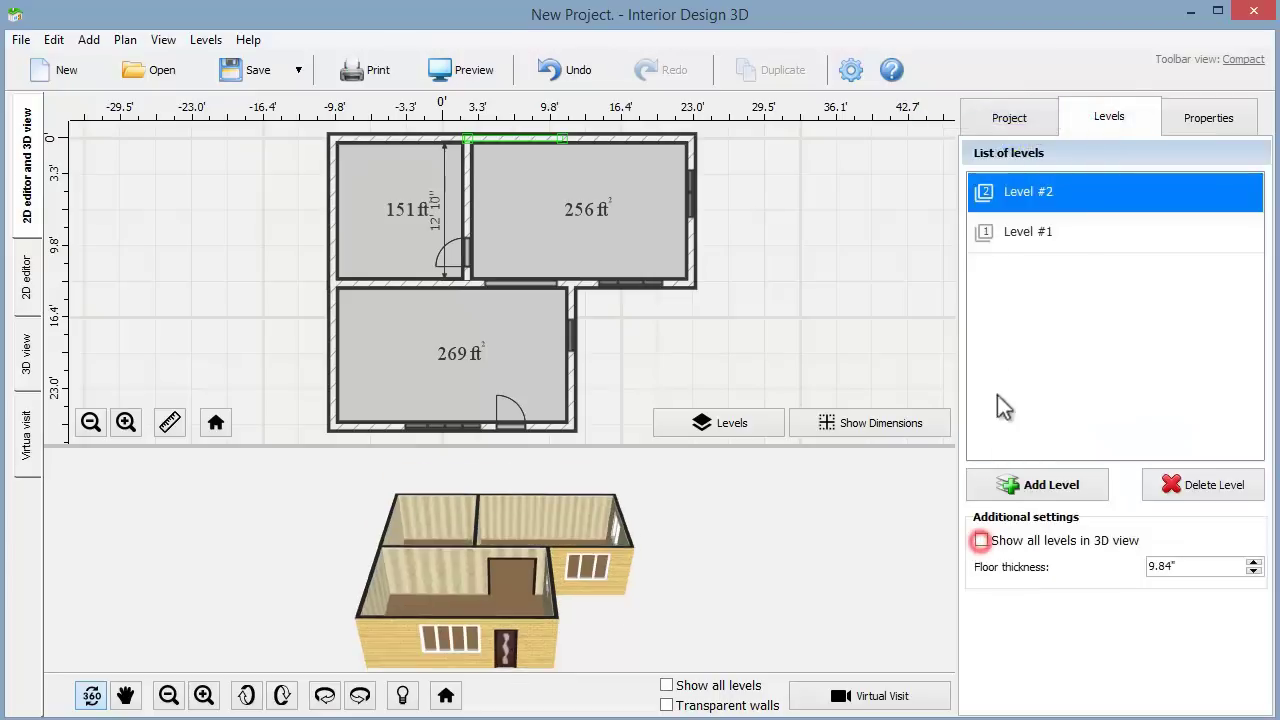
{"action": "left_click", "coordinate": [1028, 240]}
{"action": "left_click", "coordinate": [1014, 132]}
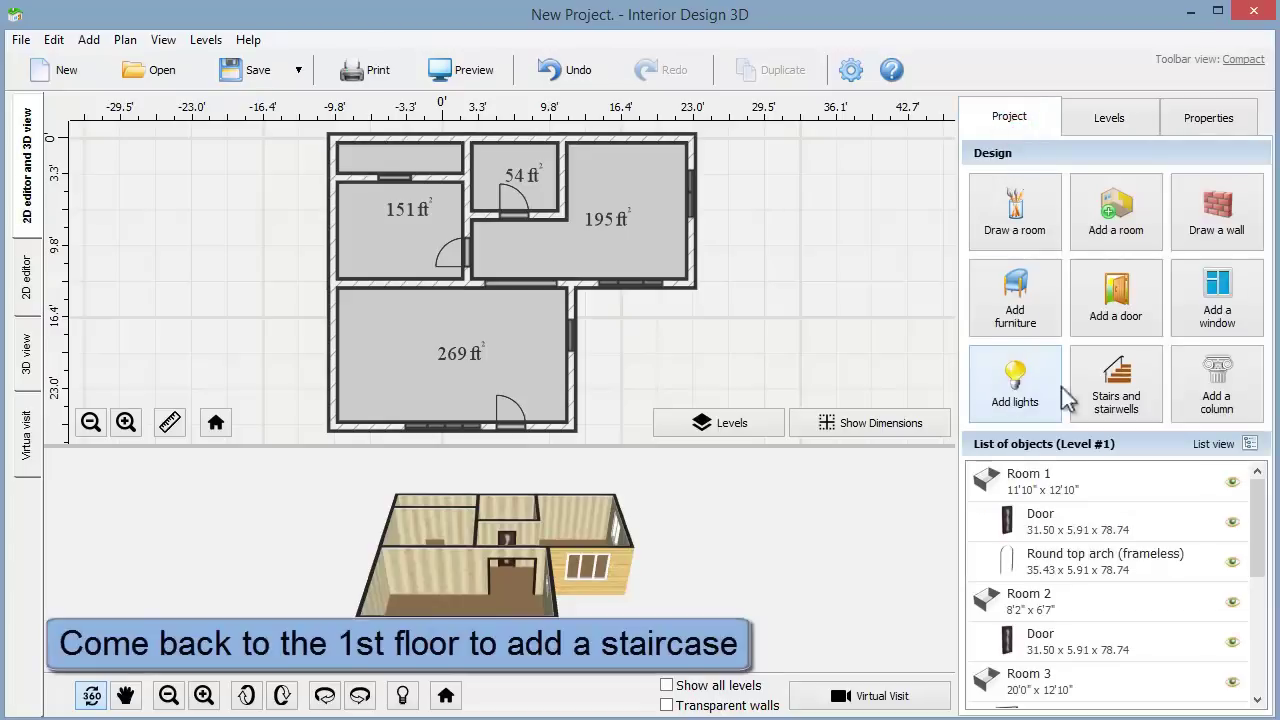
Place an L-shaped right-turn staircase in the 269 ft² room, rotated against its right wall
{"action": "left_click", "coordinate": [1143, 392]}
{"action": "left_click", "coordinate": [1113, 439]}
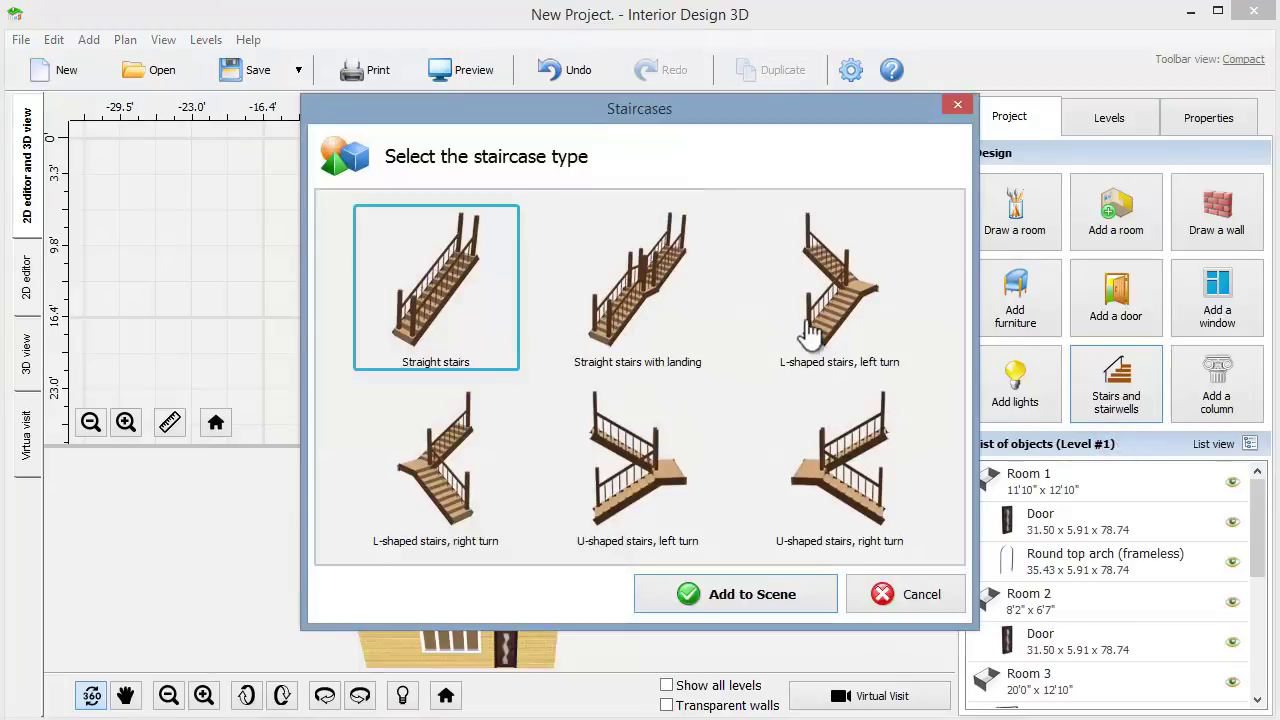
{"action": "left_click", "coordinate": [482, 525]}
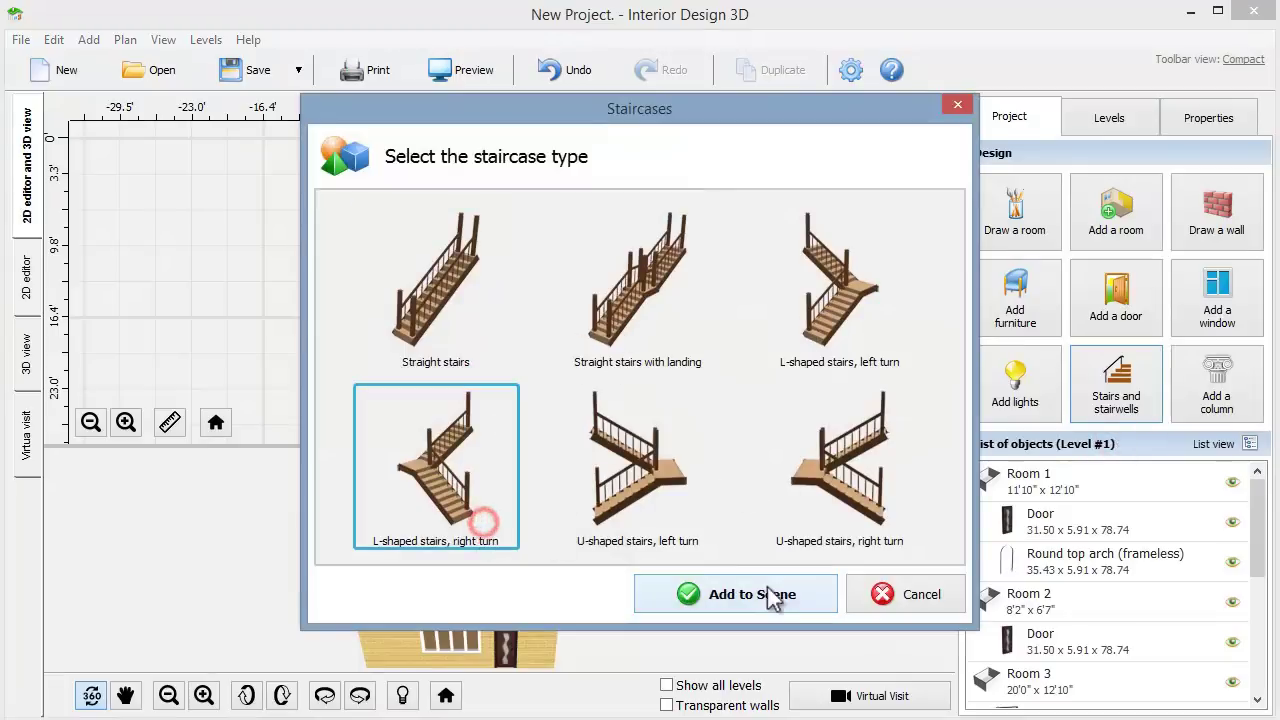
{"action": "left_click", "coordinate": [792, 590]}
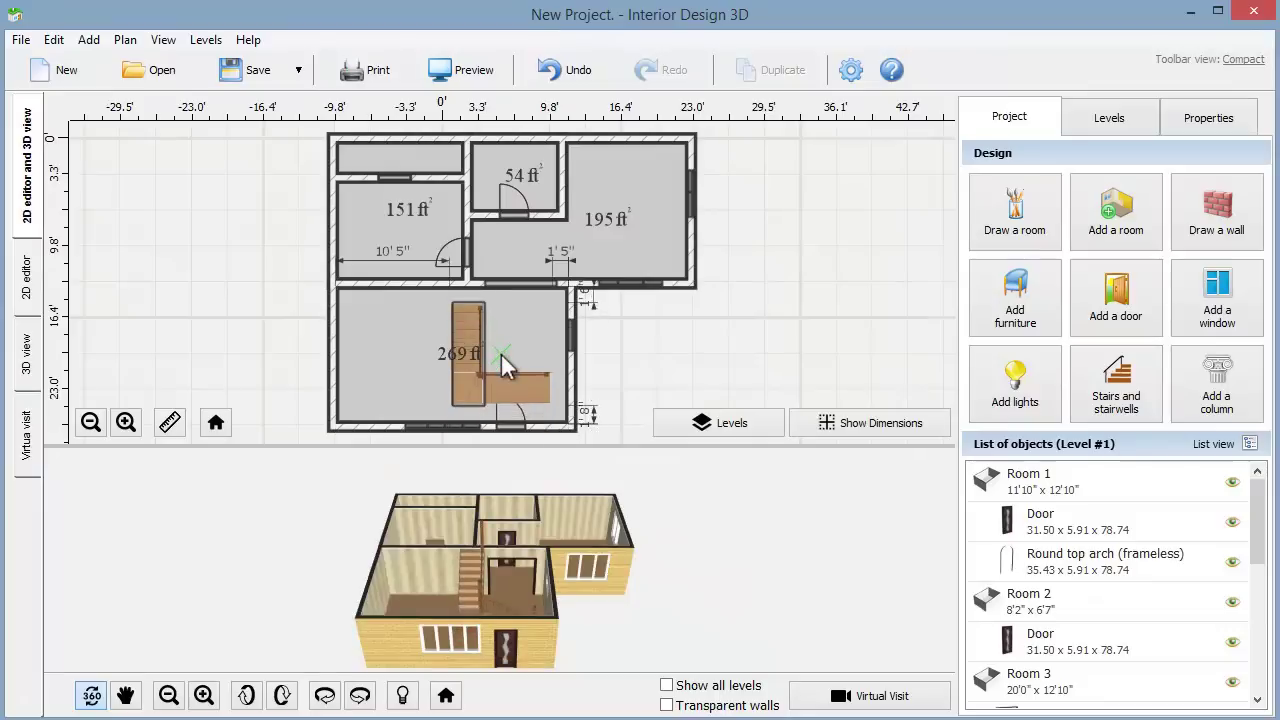
{"action": "left_click", "coordinate": [506, 354]}
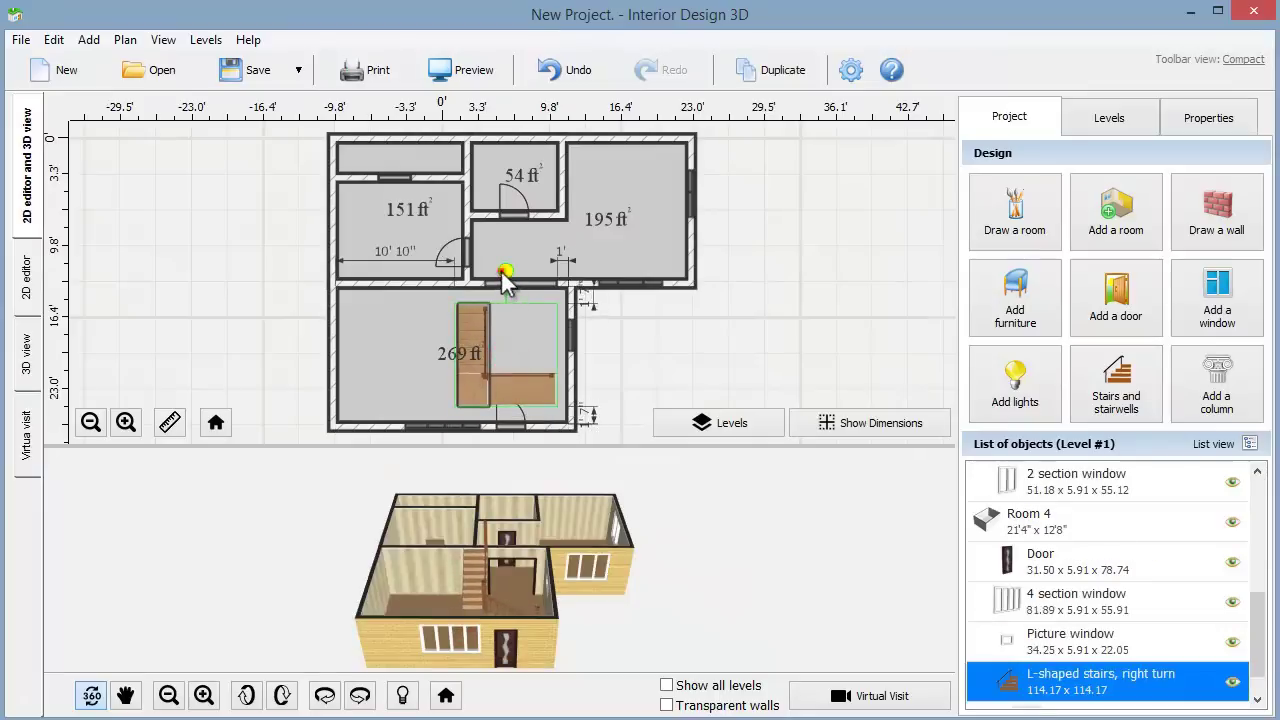
{"action": "left_click_drag", "start_coordinate": [505, 273], "coordinate": [394, 362]}
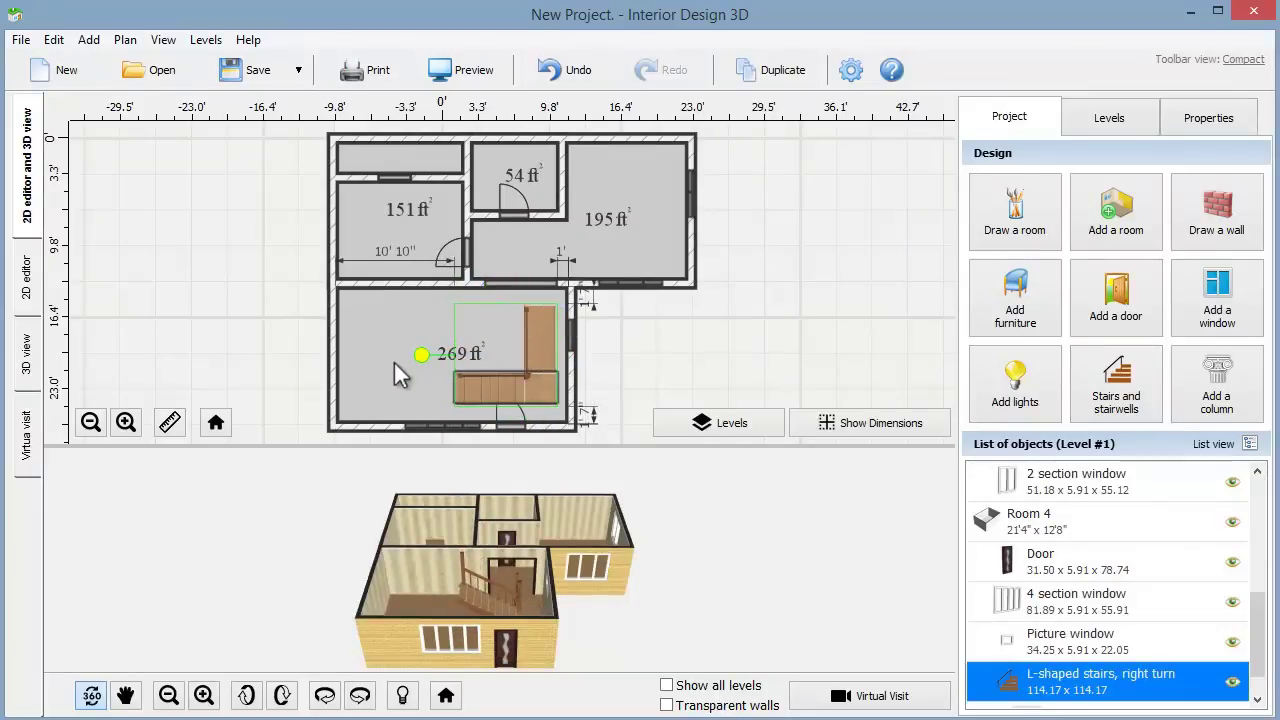
{"action": "left_click_drag", "start_coordinate": [518, 344], "coordinate": [526, 342]}
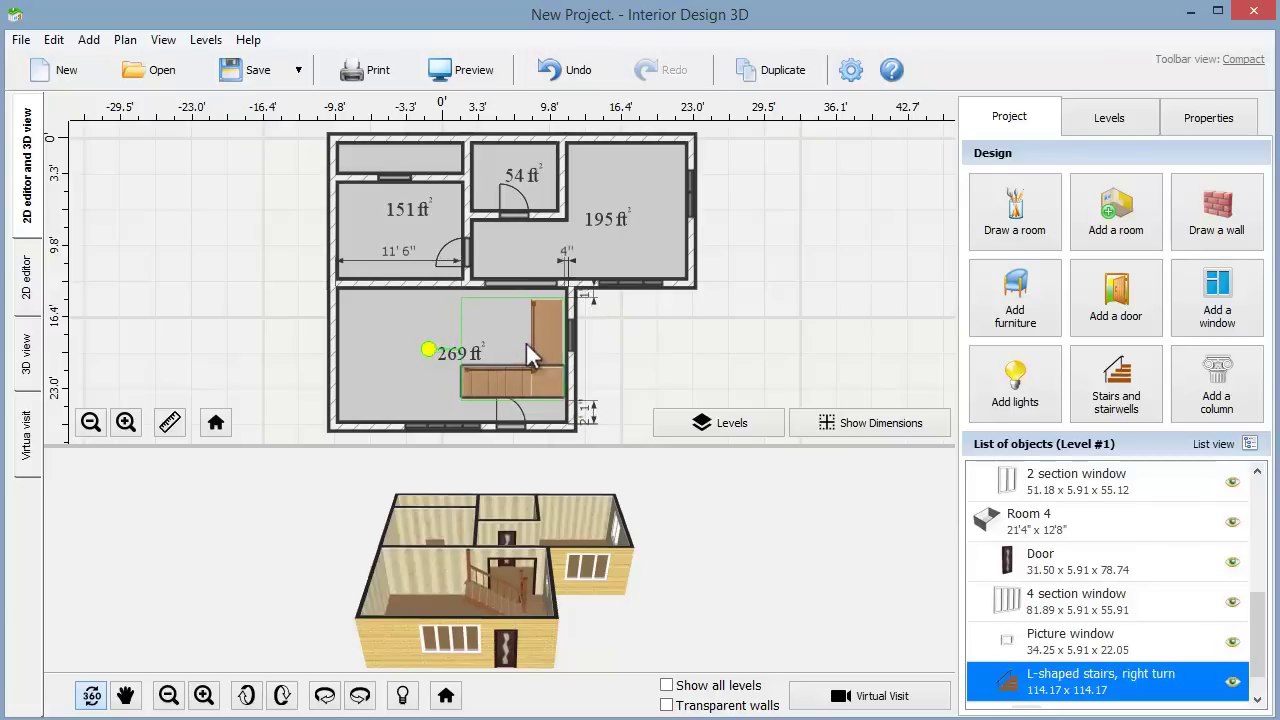
Make walls transparent, show all levels, and orbit the house to a side view of both levels
{"action": "left_click", "coordinate": [666, 705]}
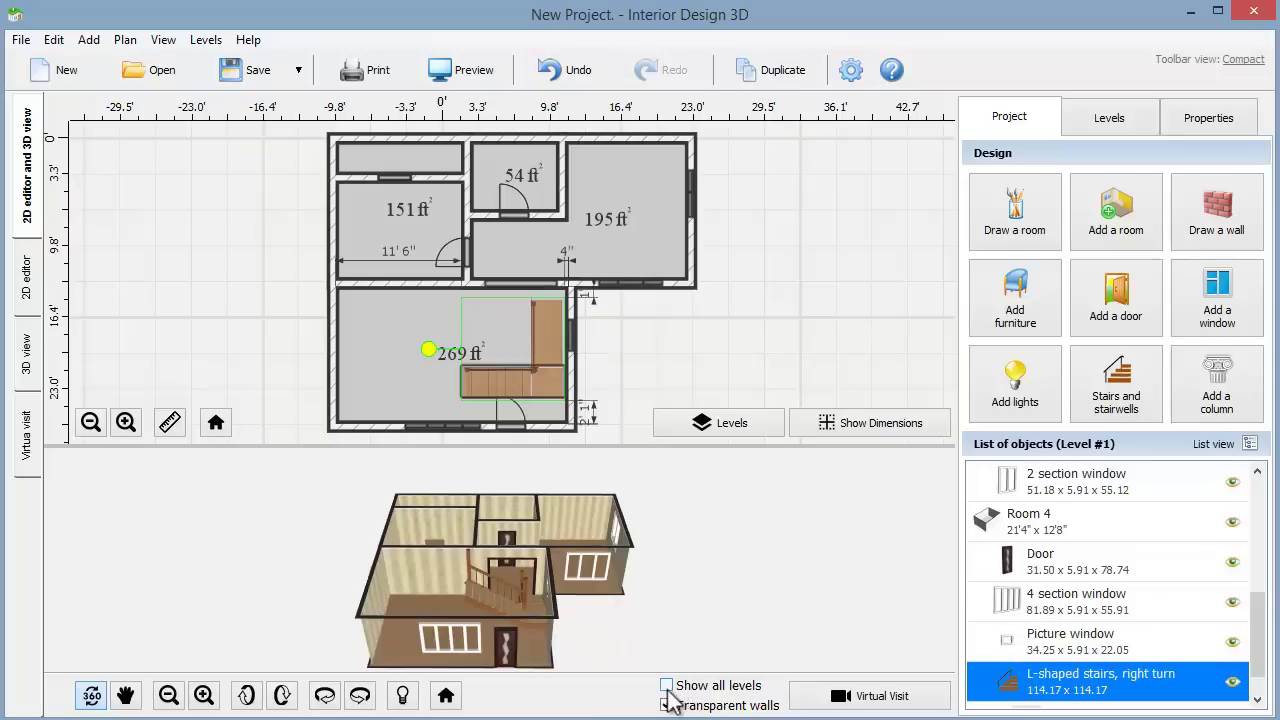
{"action": "left_click", "coordinate": [666, 686]}
{"action": "left_click_drag", "start_coordinate": [558, 632], "coordinate": [469, 577]}
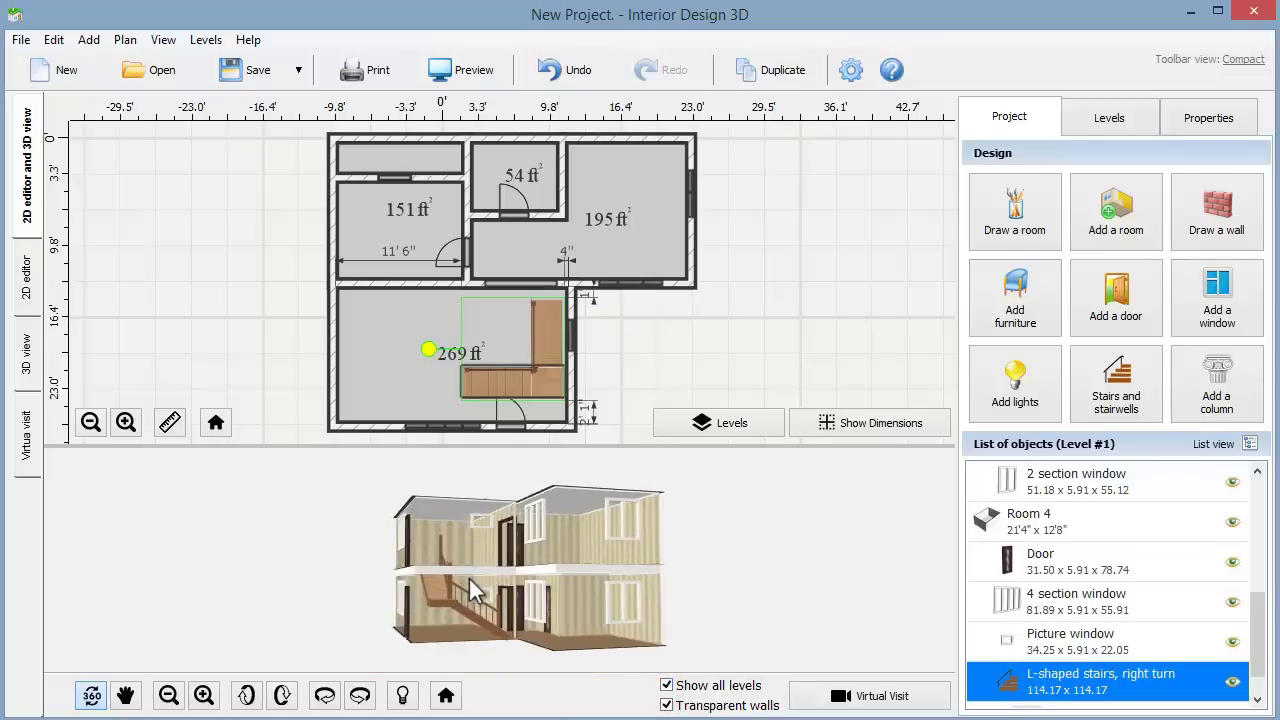
{"action": "left_click", "coordinate": [27, 370]}
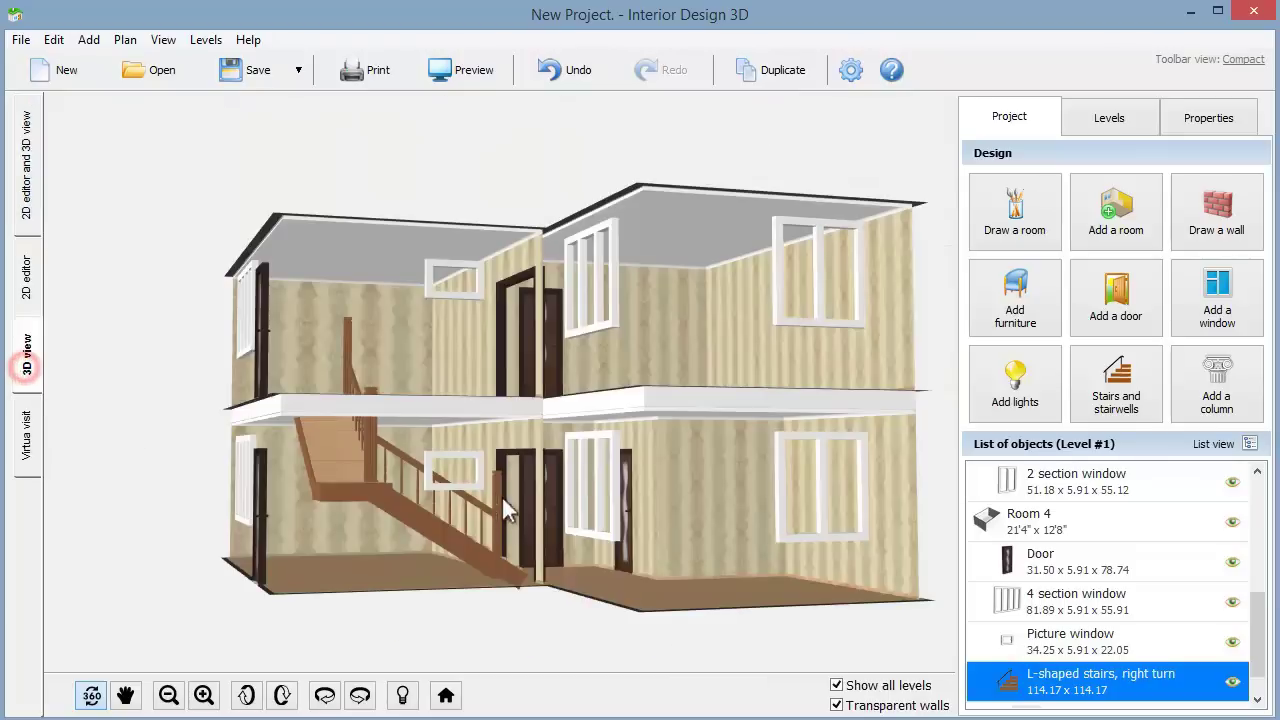
{"action": "left_click_drag", "start_coordinate": [470, 505], "coordinate": [593, 515]}
{"action": "scroll", "coordinate": [600, 519], "scroll_direction": "down", "scroll_amount": 2}
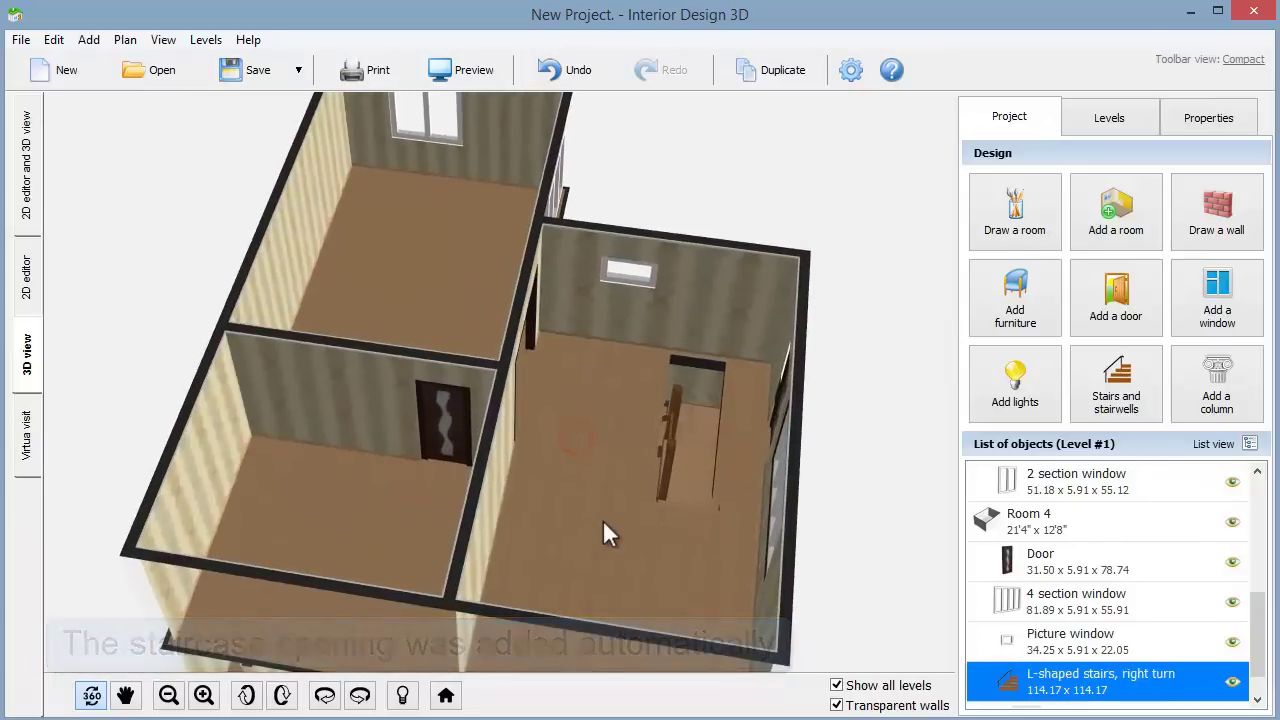
{"action": "left_click_drag", "start_coordinate": [720, 523], "coordinate": [409, 388]}
{"action": "left_click", "coordinate": [28, 180]}
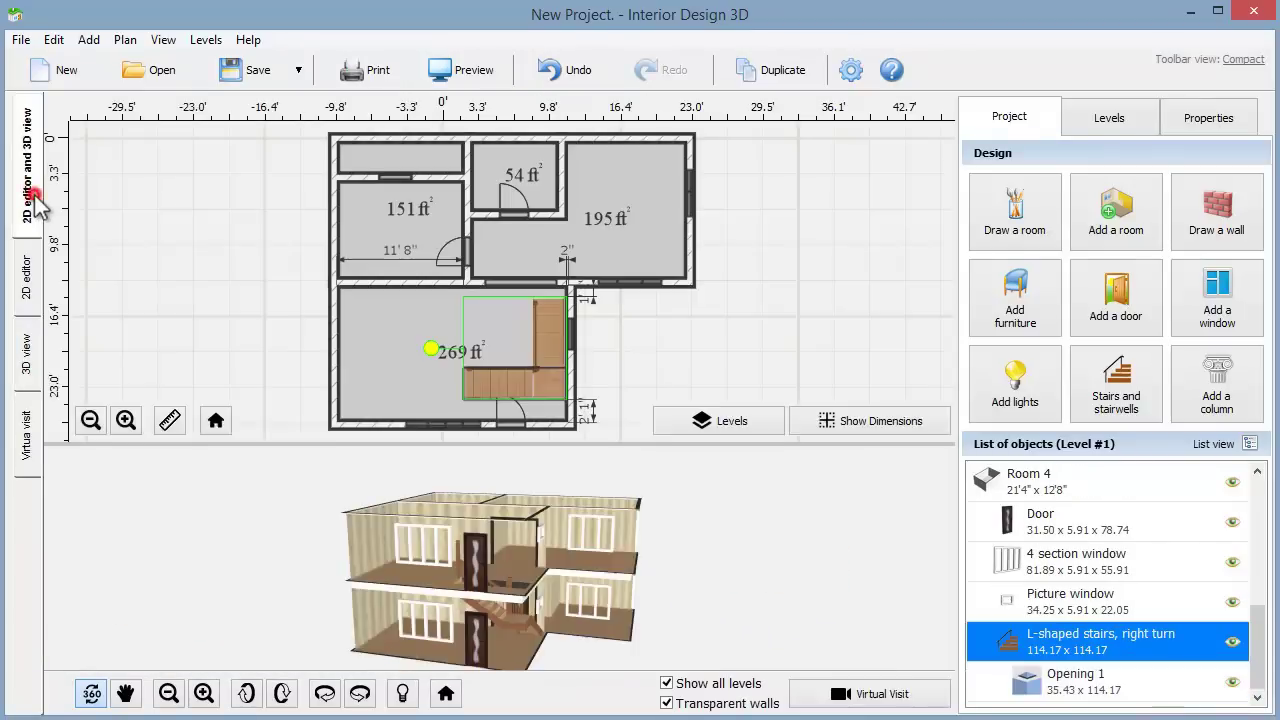
In the staircase's additional settings, add steps to the bottom and top flights
{"action": "left_click", "coordinate": [1245, 120]}
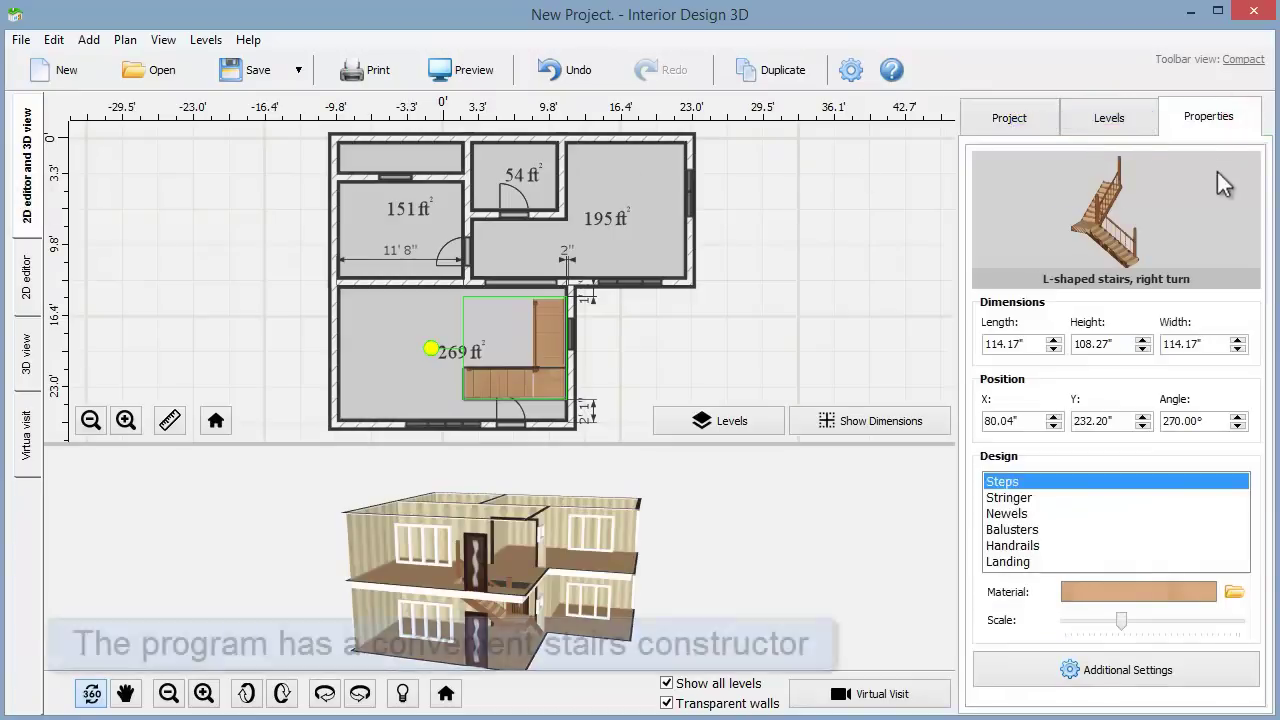
{"action": "left_click", "coordinate": [1080, 668]}
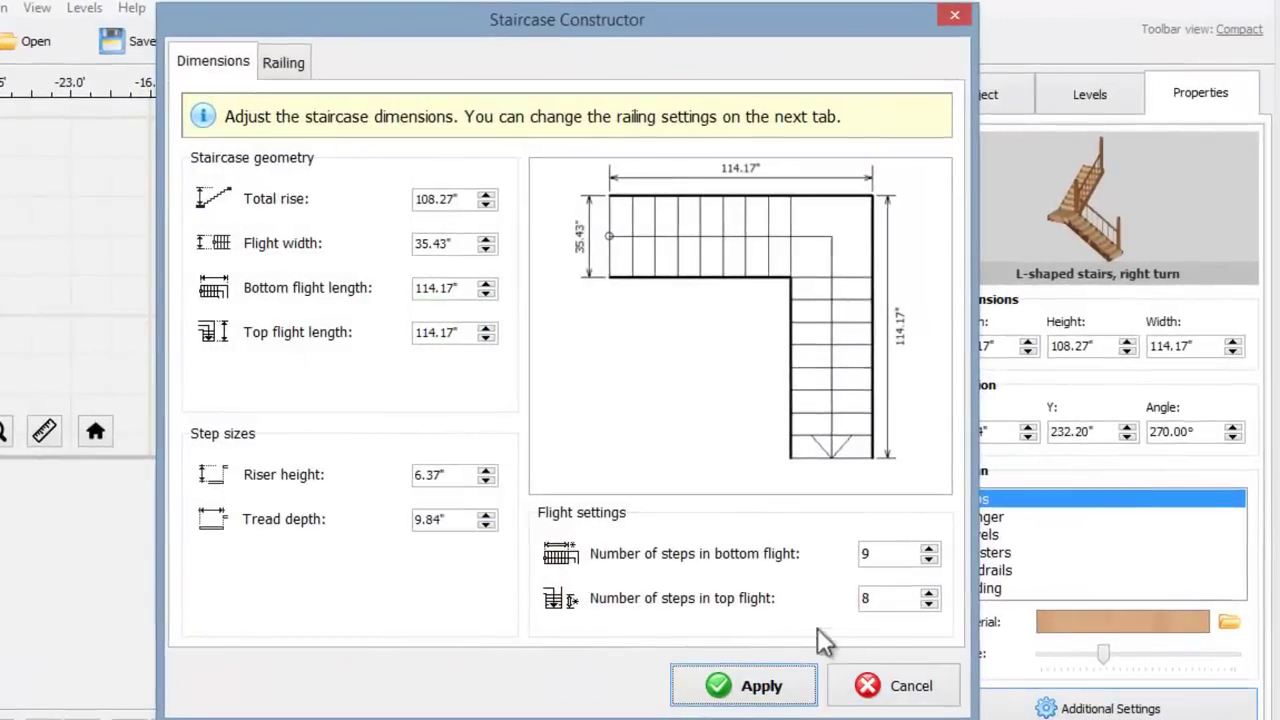
{"action": "left_click", "coordinate": [927, 551]}
{"action": "left_click", "coordinate": [927, 551]}
{"action": "left_click", "coordinate": [927, 551]}
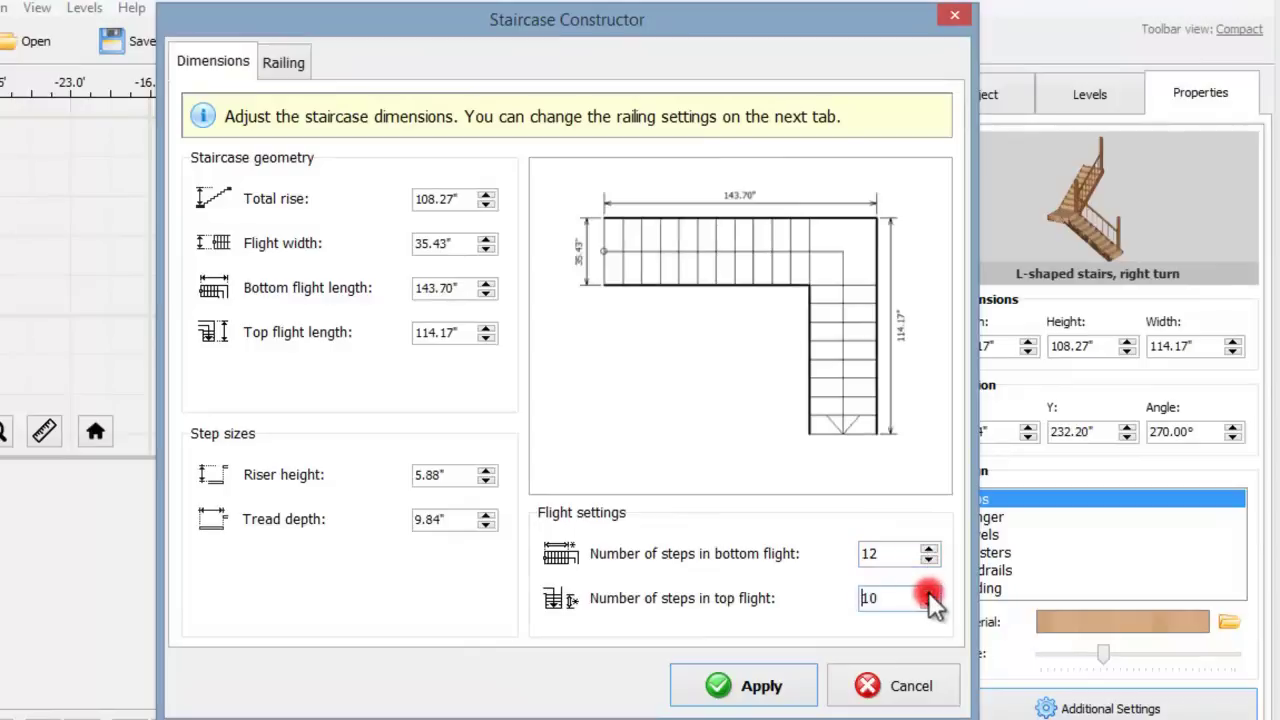
{"action": "left_click", "coordinate": [928, 591]}
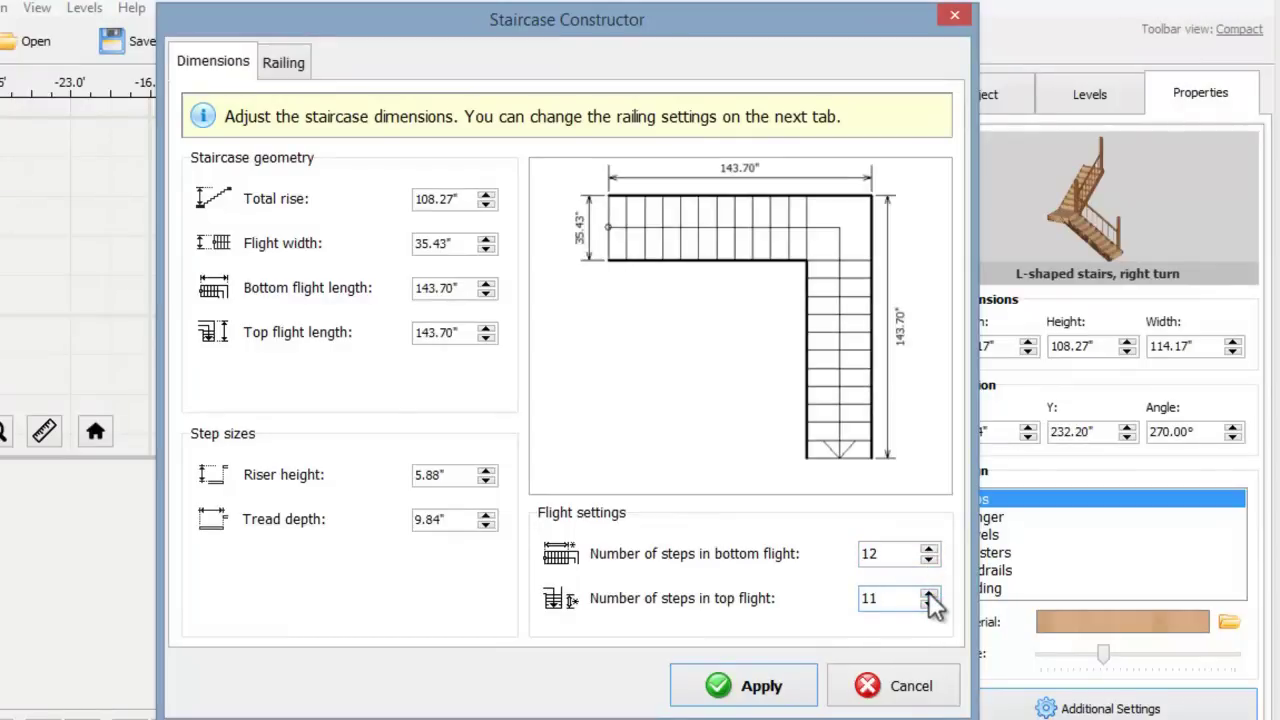
Tick left handrails for bottom flight, landing and top flight, then cancel without applying
{"action": "left_click", "coordinate": [285, 72]}
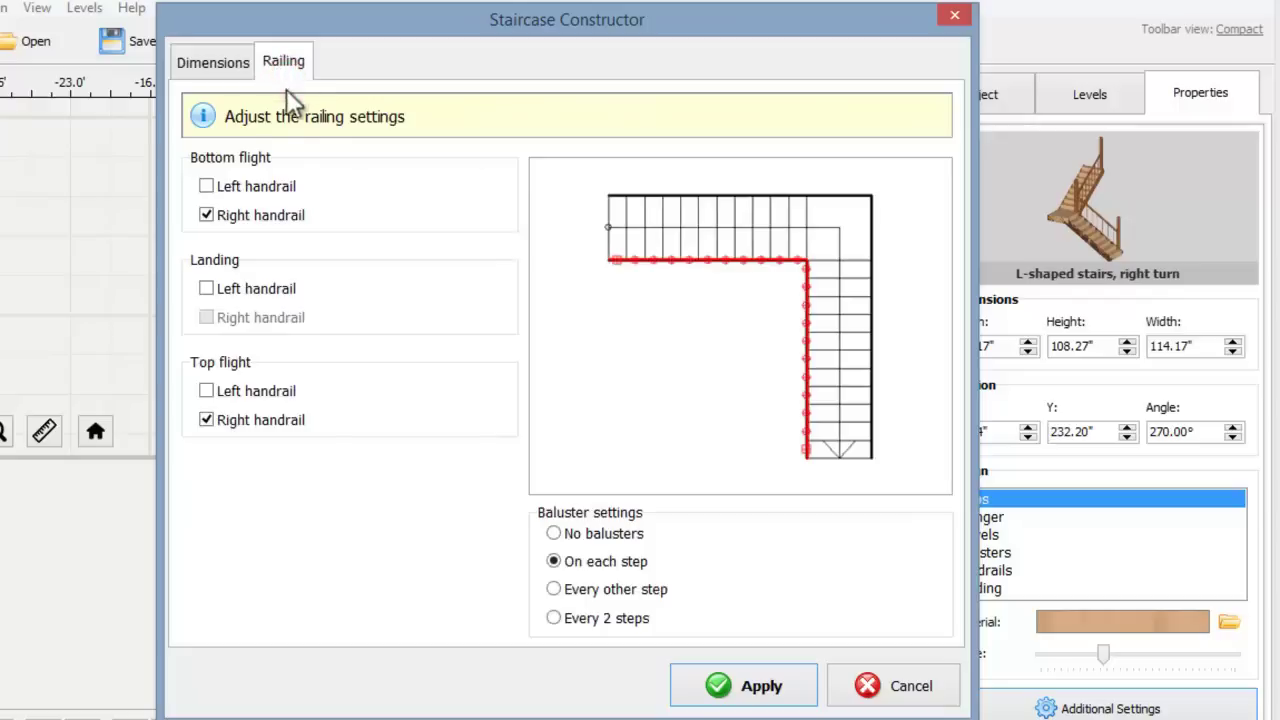
{"action": "left_click", "coordinate": [206, 186]}
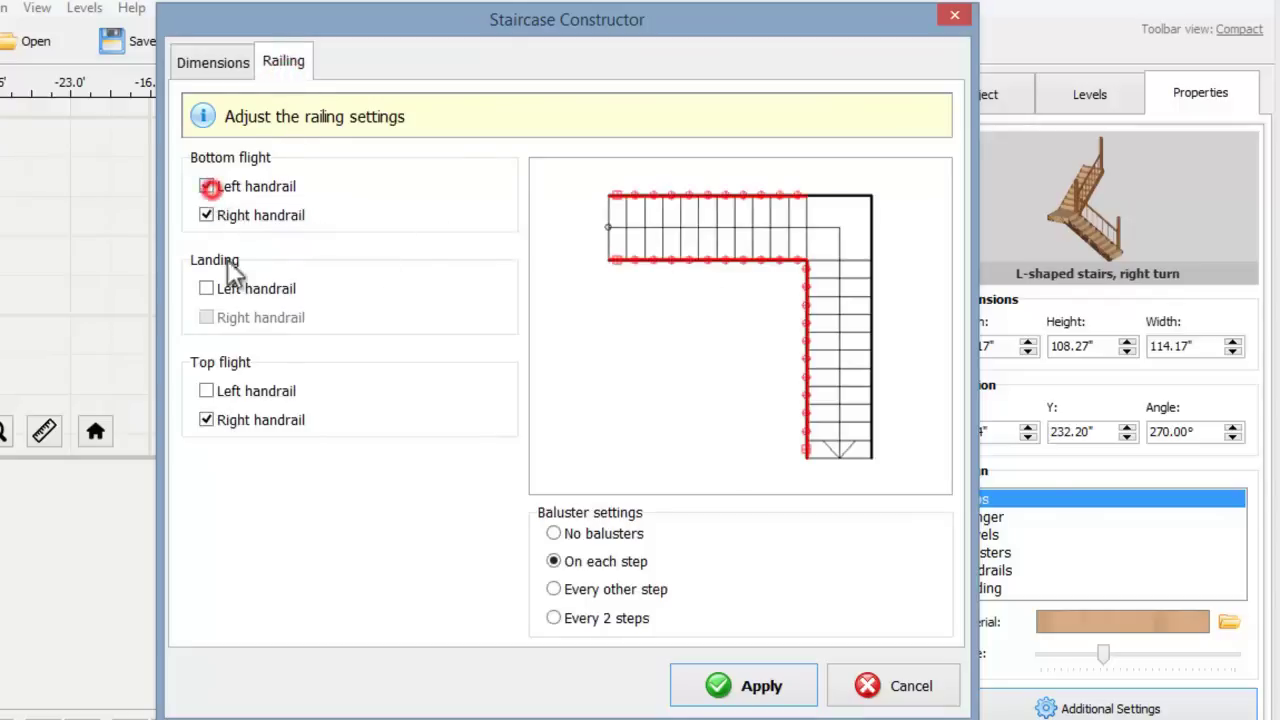
{"action": "left_click", "coordinate": [206, 288]}
{"action": "left_click", "coordinate": [206, 391]}
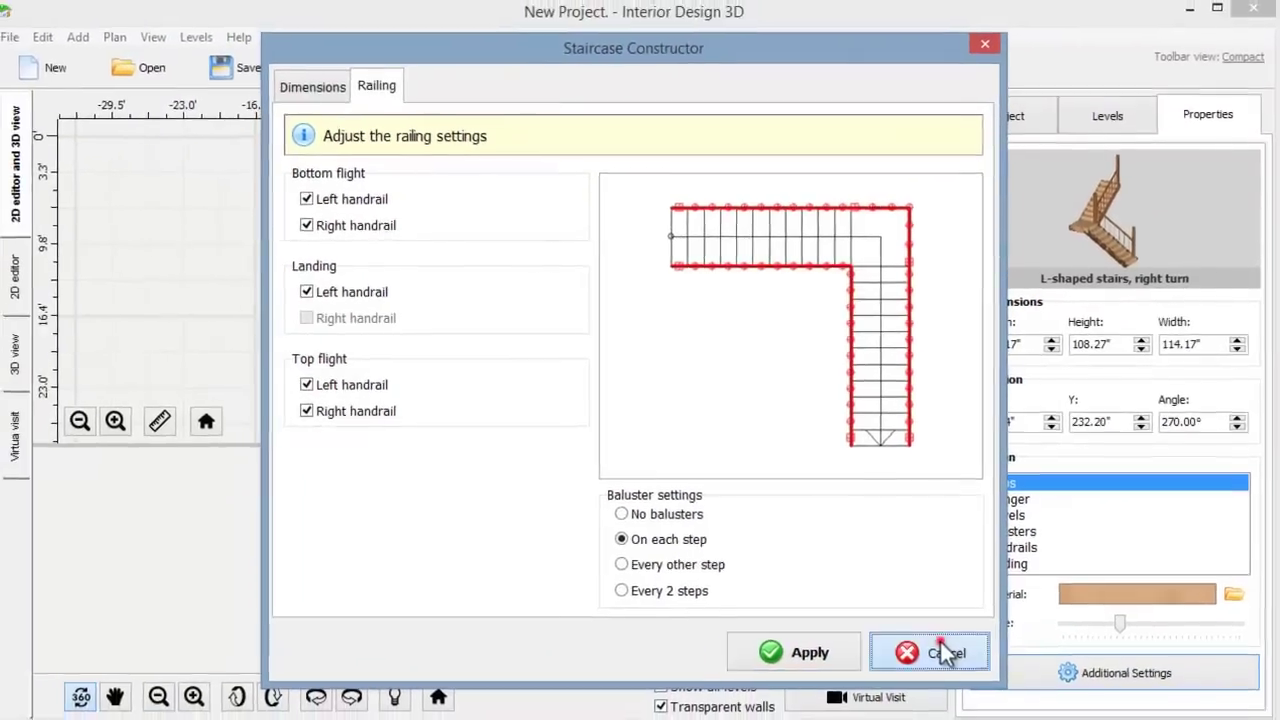
{"action": "left_click", "coordinate": [941, 650]}
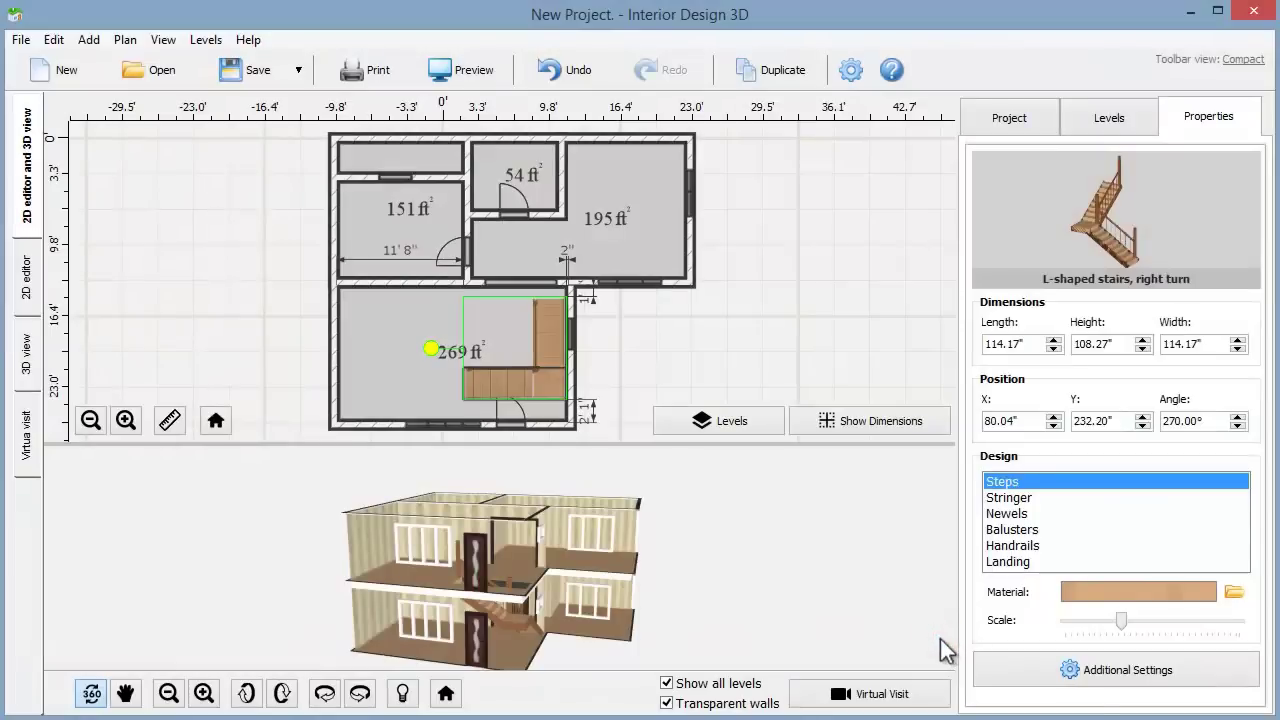
Show only the current level in 3D, look down into the rooms, and select the 269 ft² room
{"action": "left_click", "coordinate": [667, 685]}
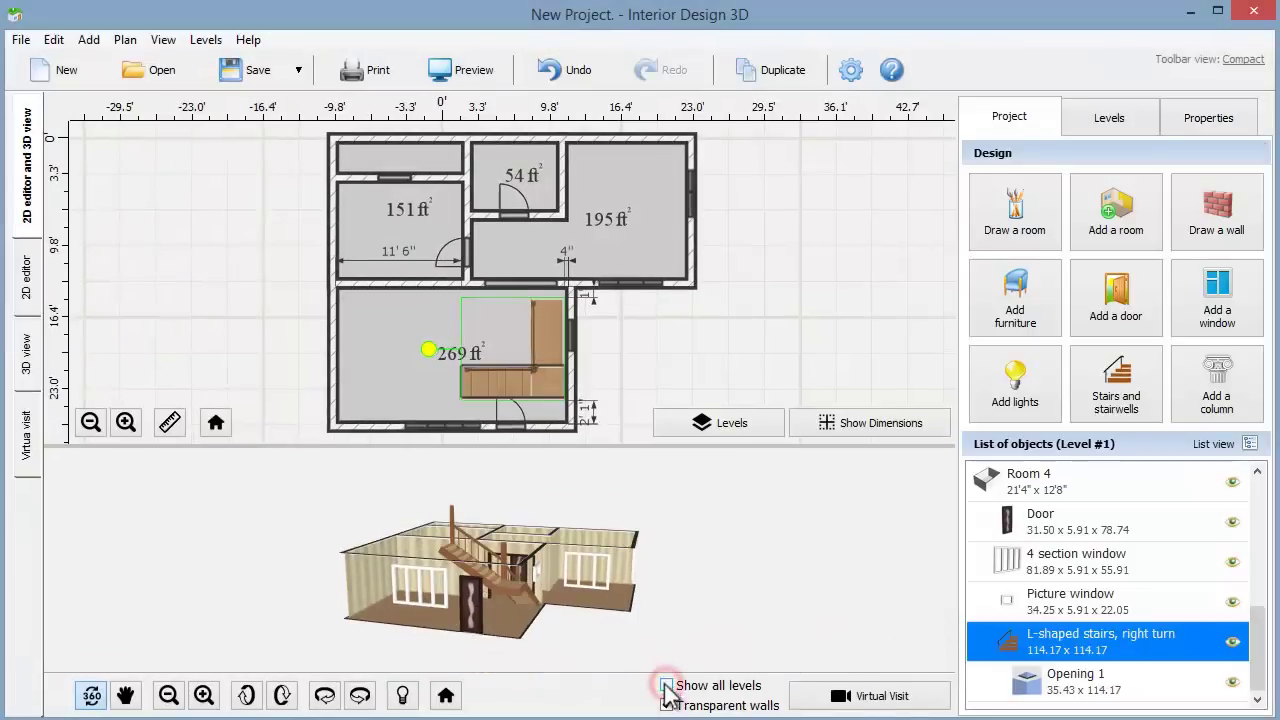
{"action": "left_click_drag", "start_coordinate": [494, 598], "coordinate": [414, 625]}
{"action": "scroll", "coordinate": [463, 601], "scroll_direction": "up", "scroll_amount": 3}
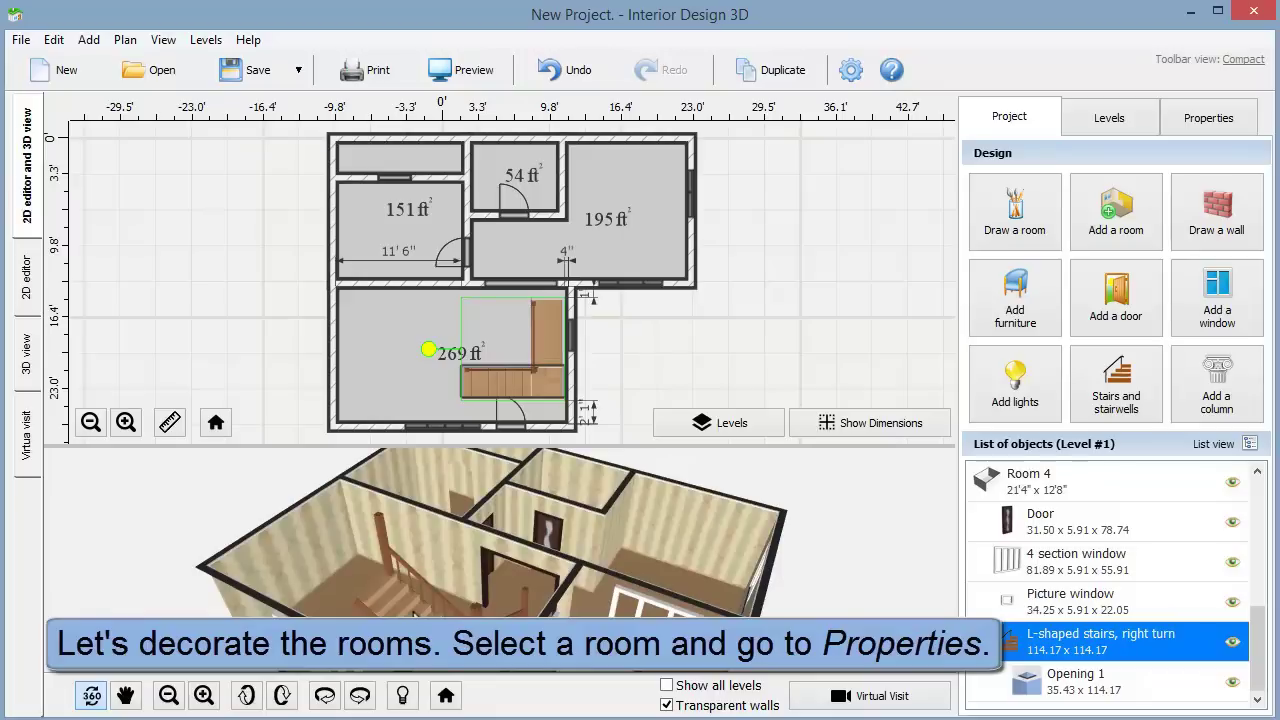
{"action": "left_click", "coordinate": [396, 364]}
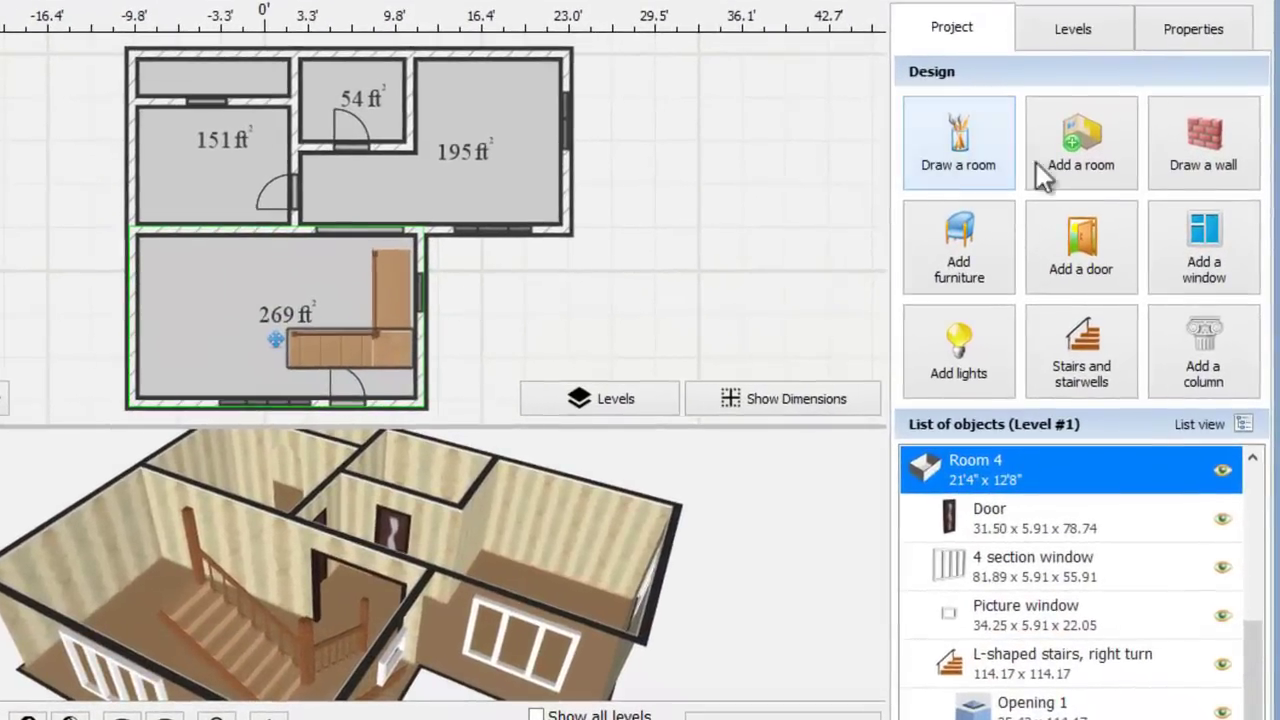
Rename the room to 'Living room' and bring up the interior-wall wallpaper choices
{"action": "left_click", "coordinate": [1198, 57]}
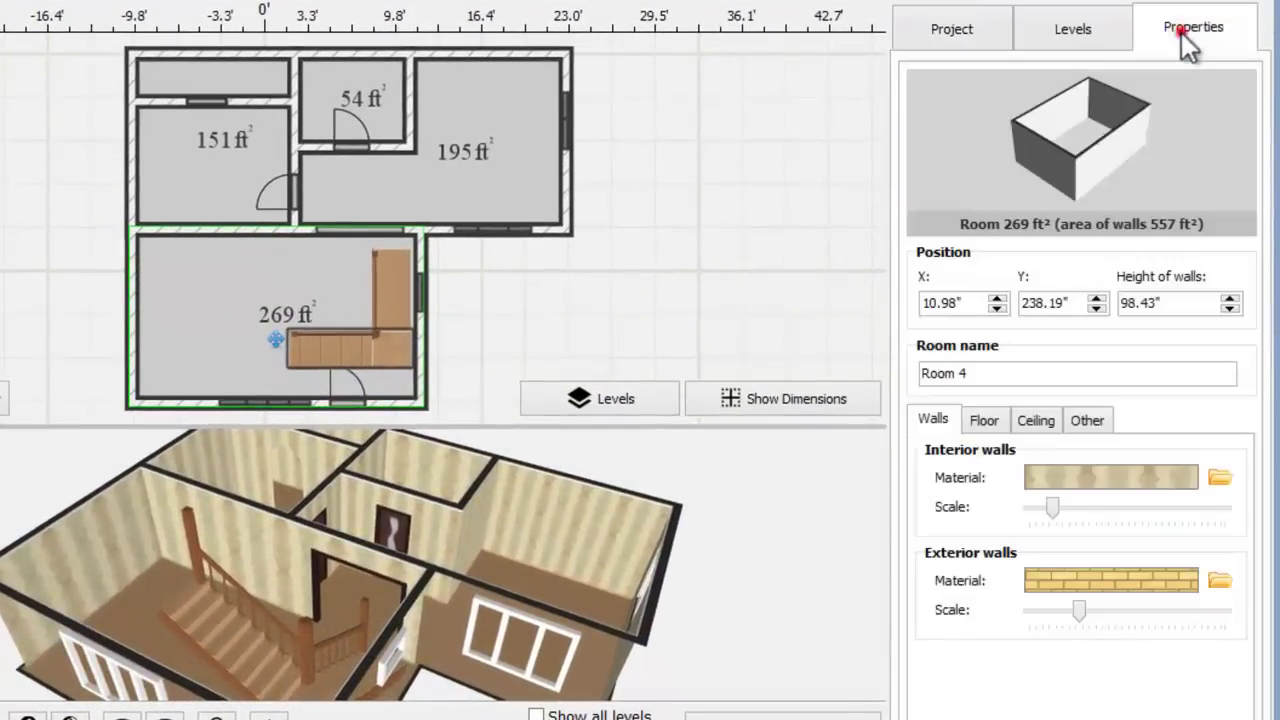
{"action": "left_click", "coordinate": [997, 372]}
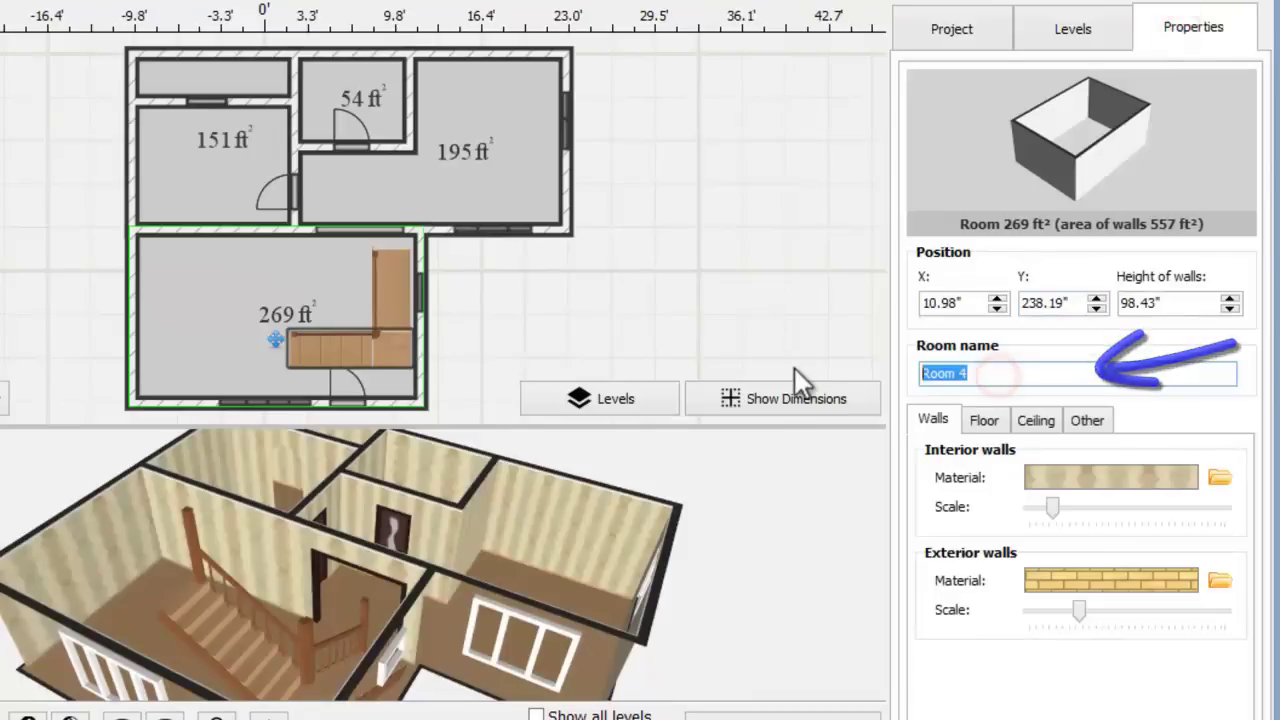
{"action": "type", "text": "Living r"}
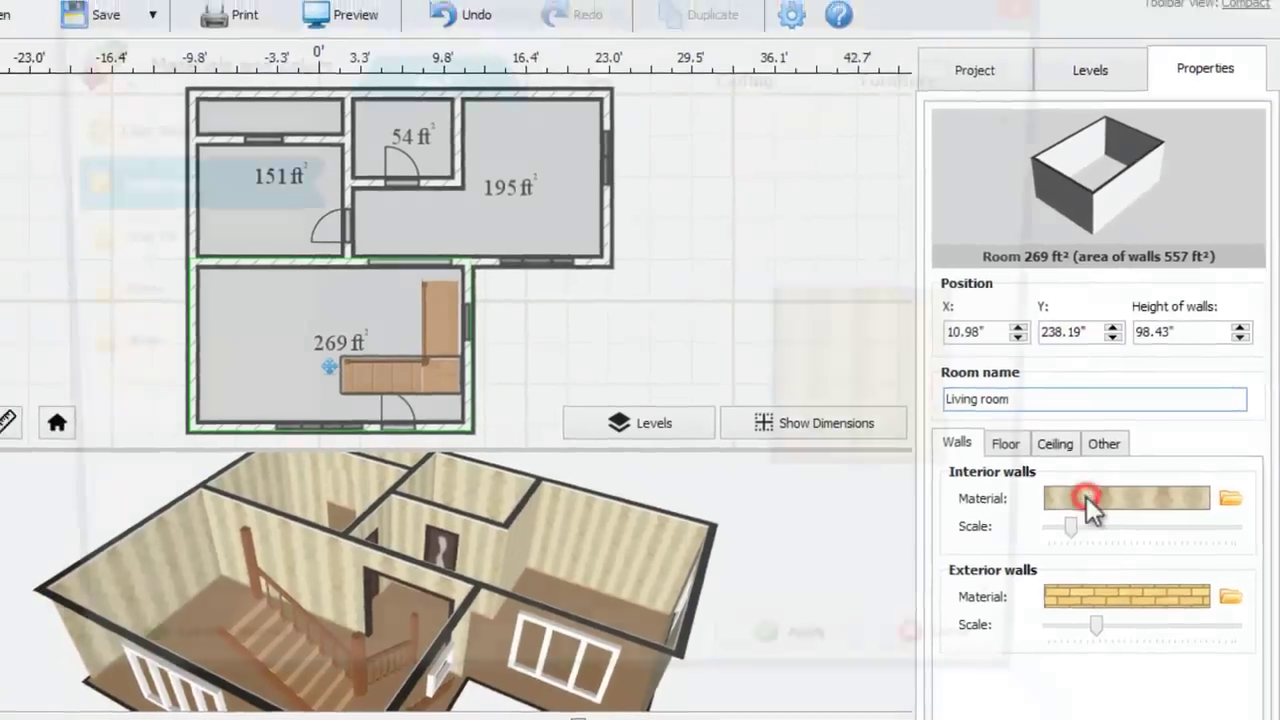
{"action": "left_click", "coordinate": [1075, 480]}
{"action": "left_click_drag", "start_coordinate": [1036, 453], "coordinate": [1035, 300]}
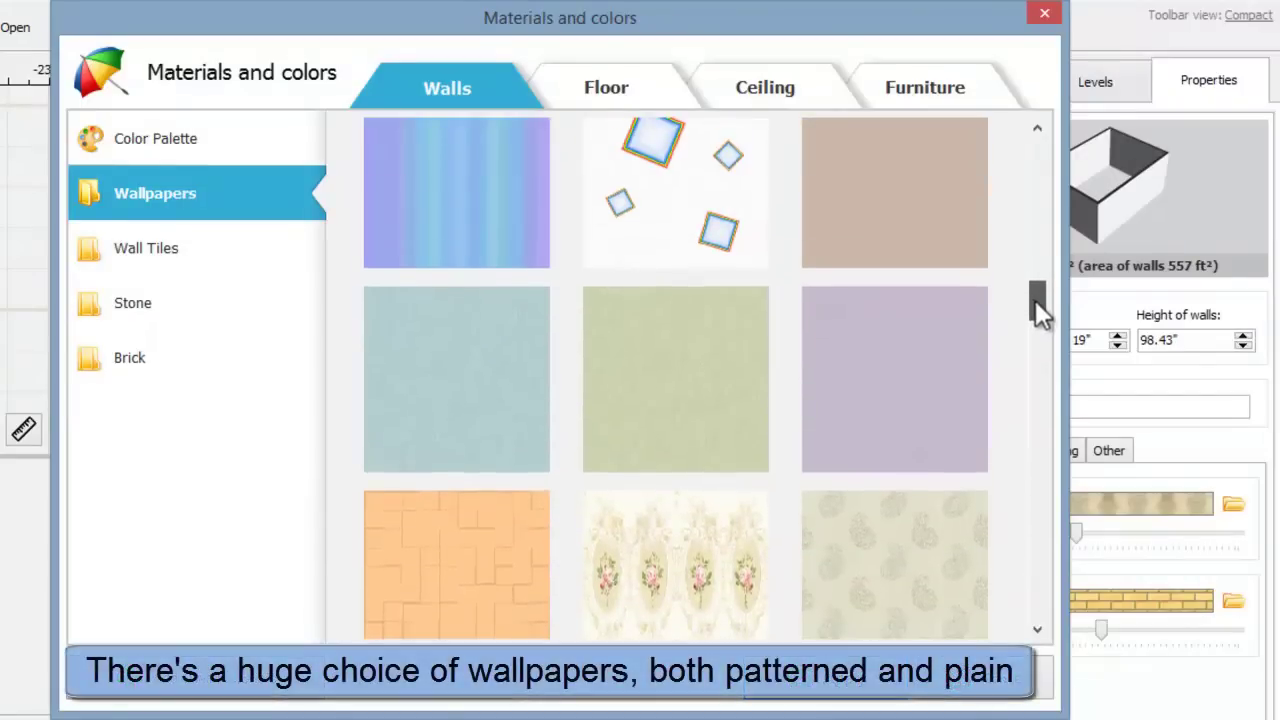
Apply the lilac wallpaper to the walls and a light oak parquet floor
{"action": "left_click", "coordinate": [914, 395]}
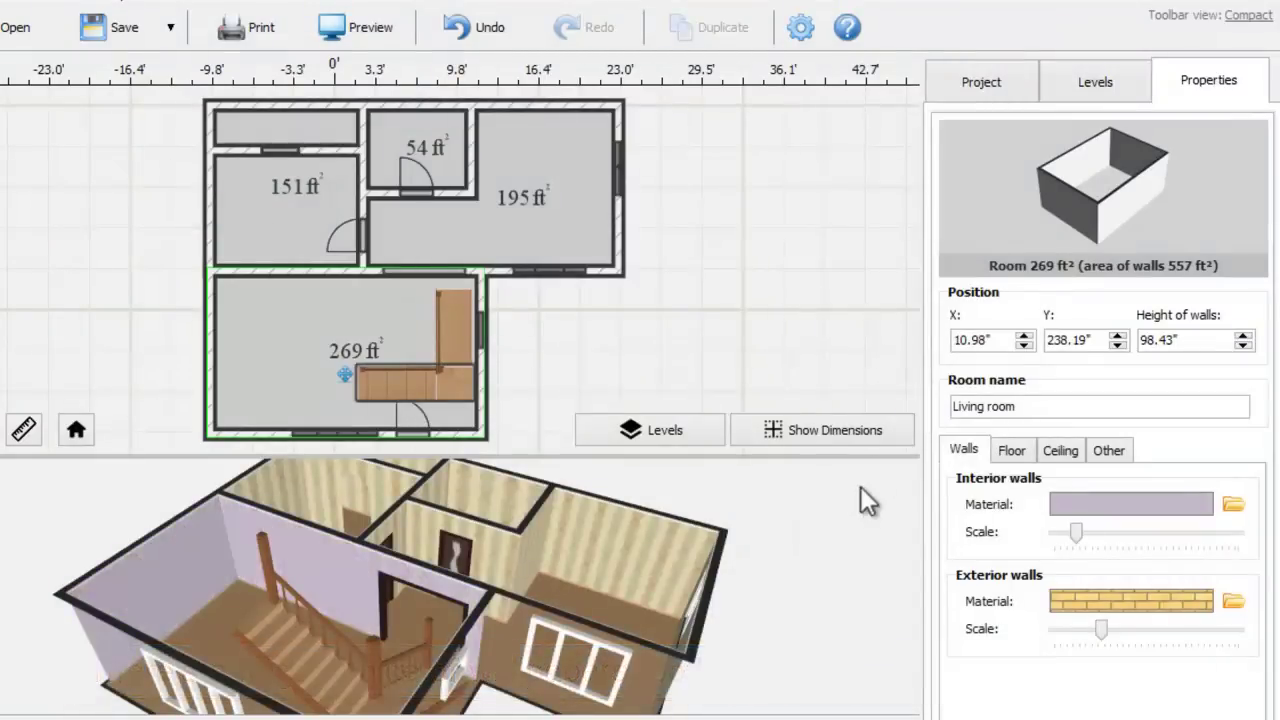
{"action": "left_click", "coordinate": [1011, 450]}
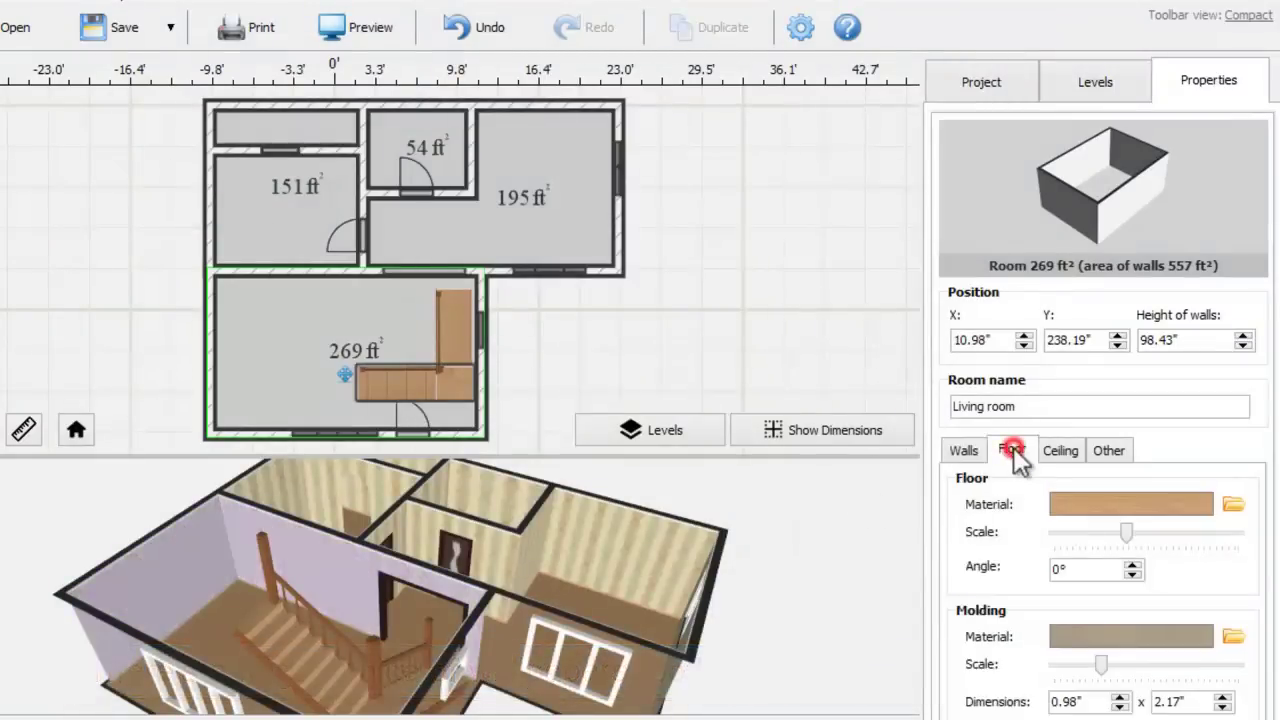
{"action": "left_click", "coordinate": [1060, 504]}
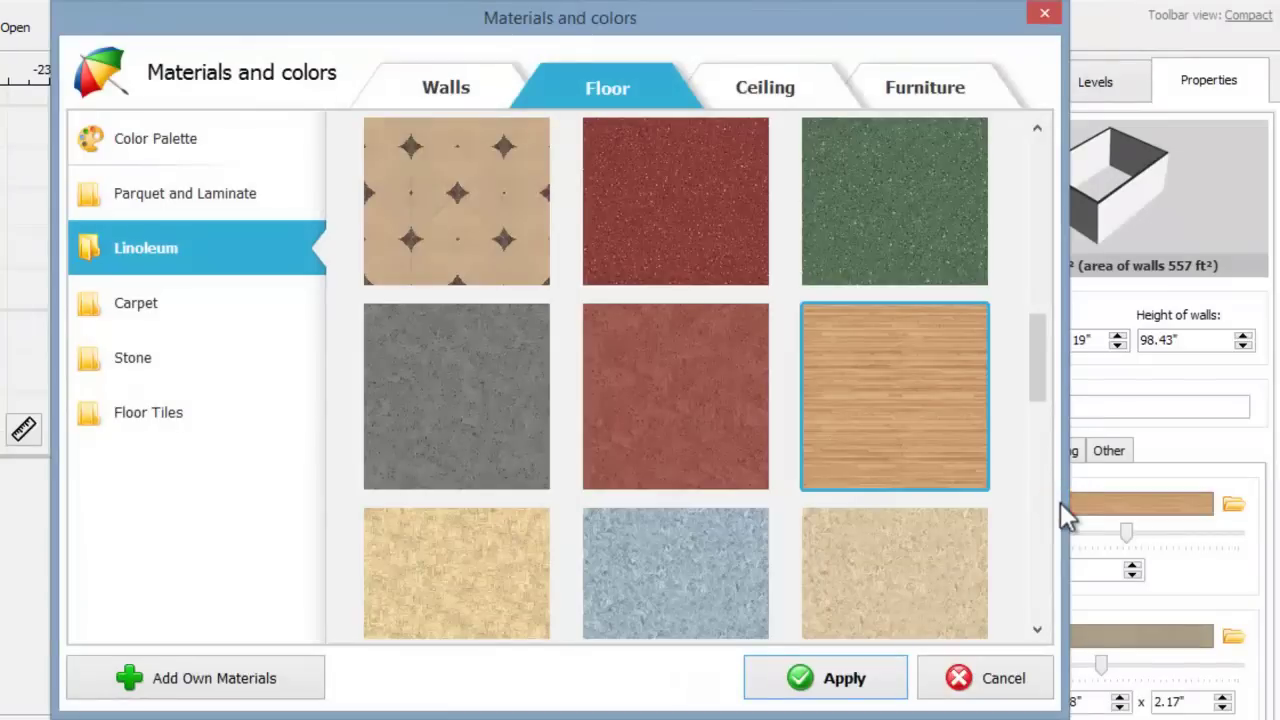
{"action": "left_click", "coordinate": [235, 197]}
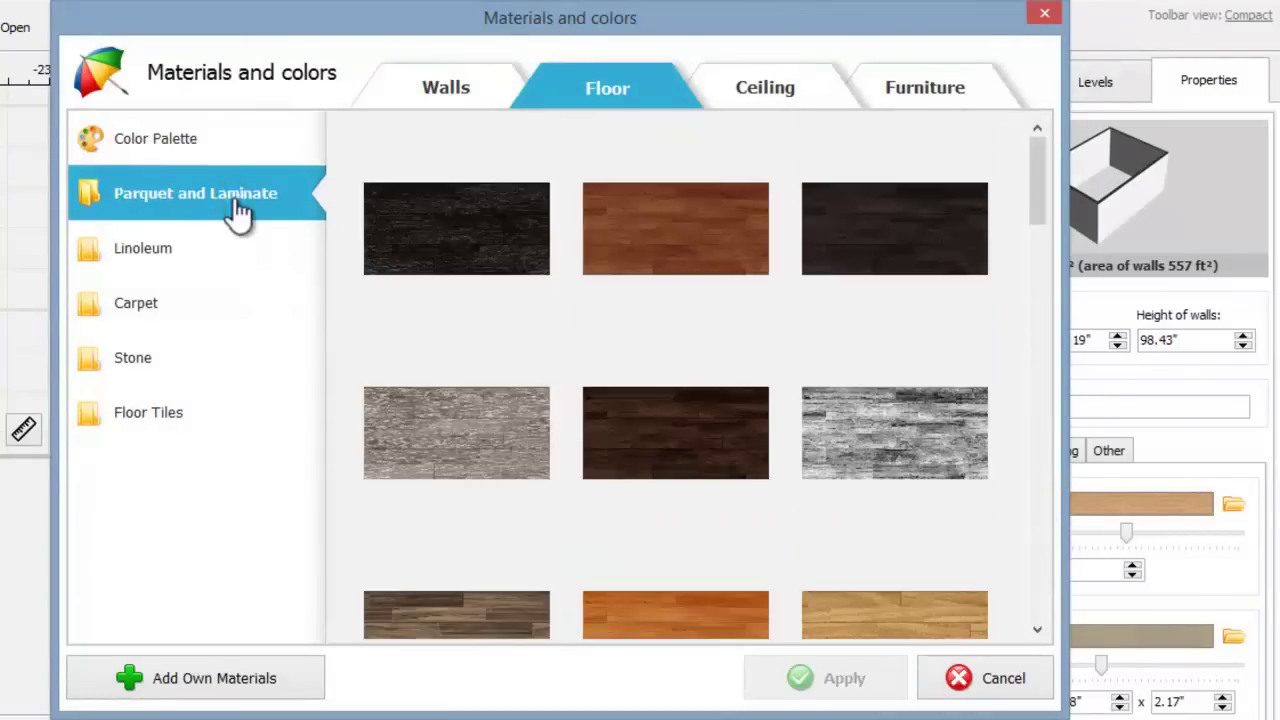
{"action": "left_click_drag", "start_coordinate": [1035, 177], "coordinate": [1040, 452]}
{"action": "left_click", "coordinate": [700, 450]}
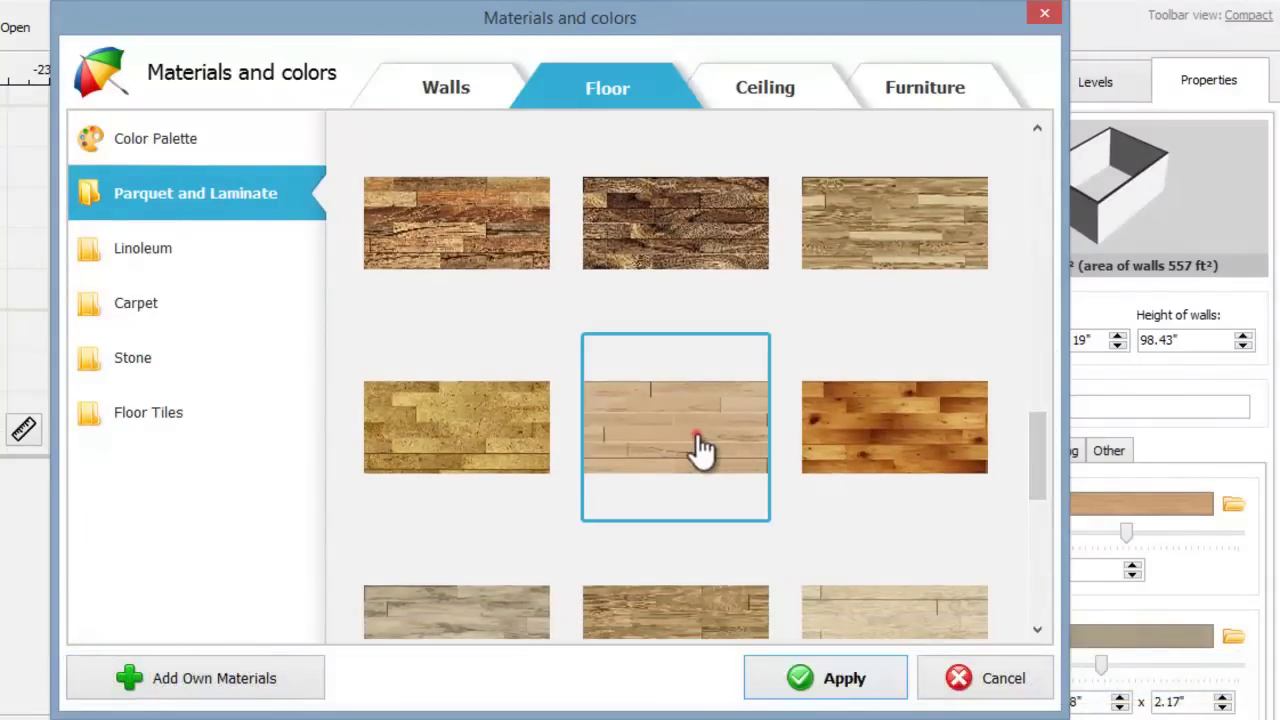
{"action": "left_click", "coordinate": [766, 670]}
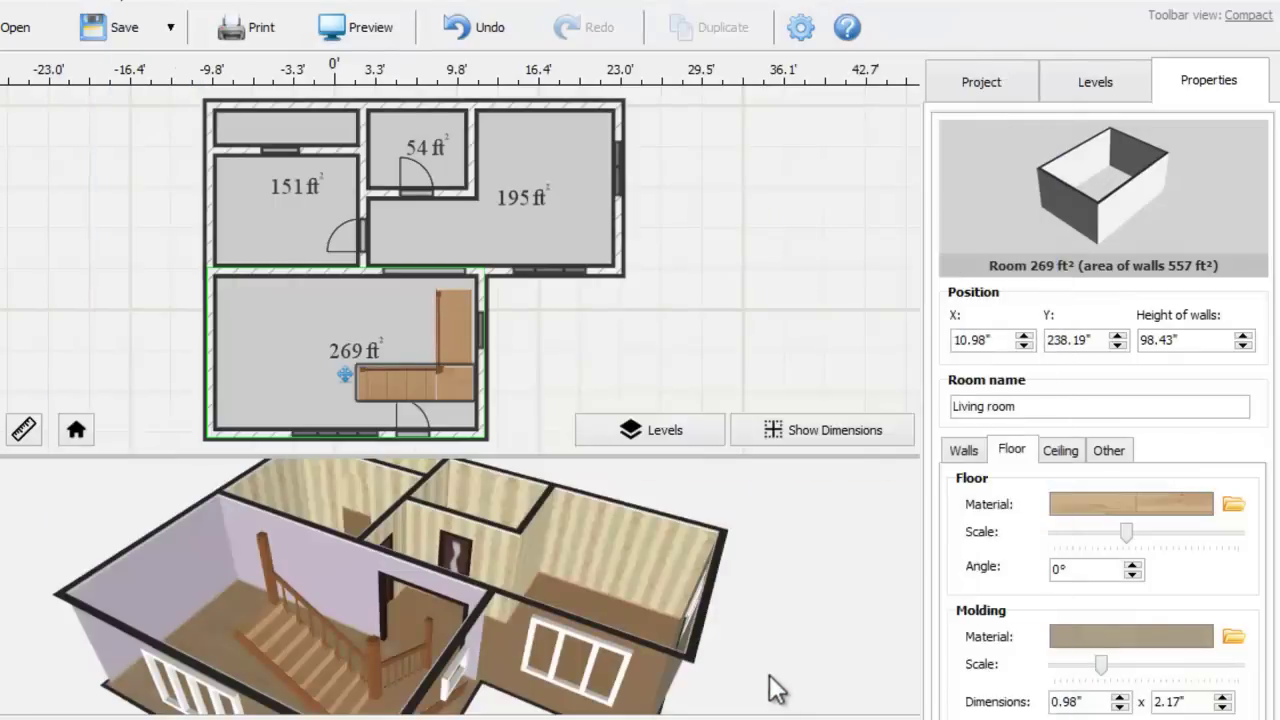
Make the floor molding beech and leave the ceiling material unchanged
{"action": "left_click", "coordinate": [1058, 637]}
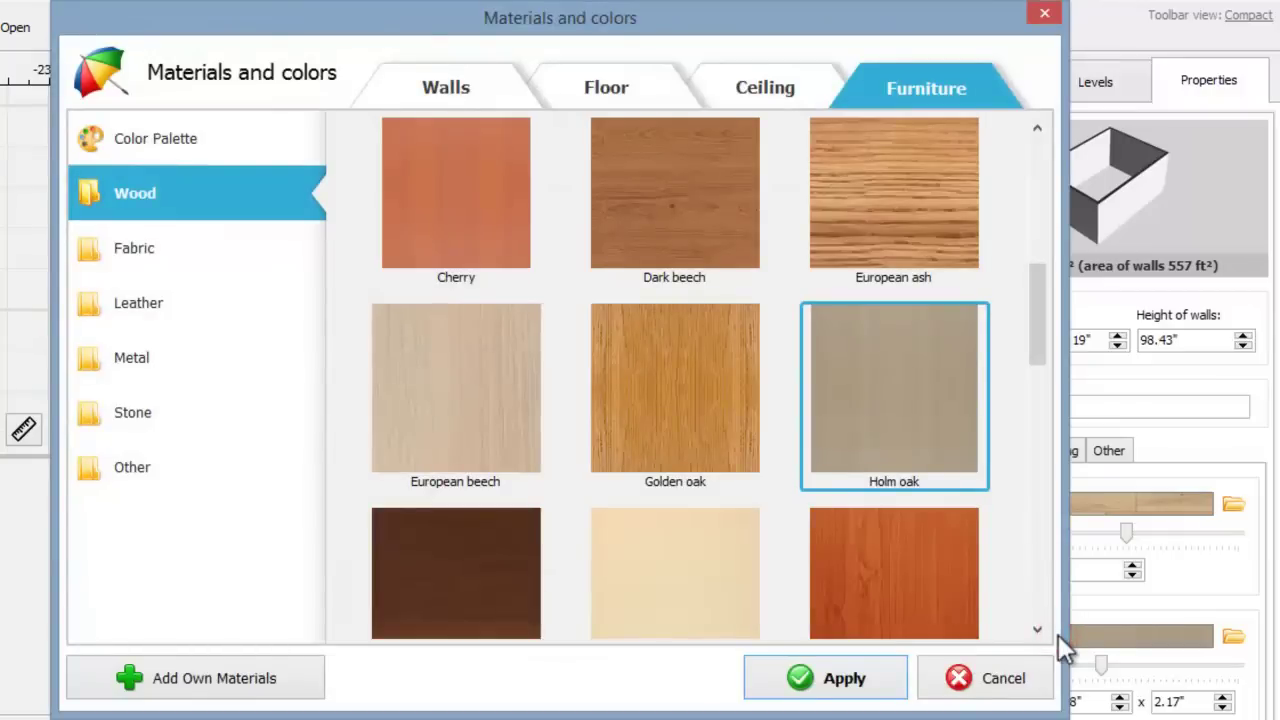
{"action": "left_click_drag", "start_coordinate": [1032, 357], "coordinate": [1036, 272]}
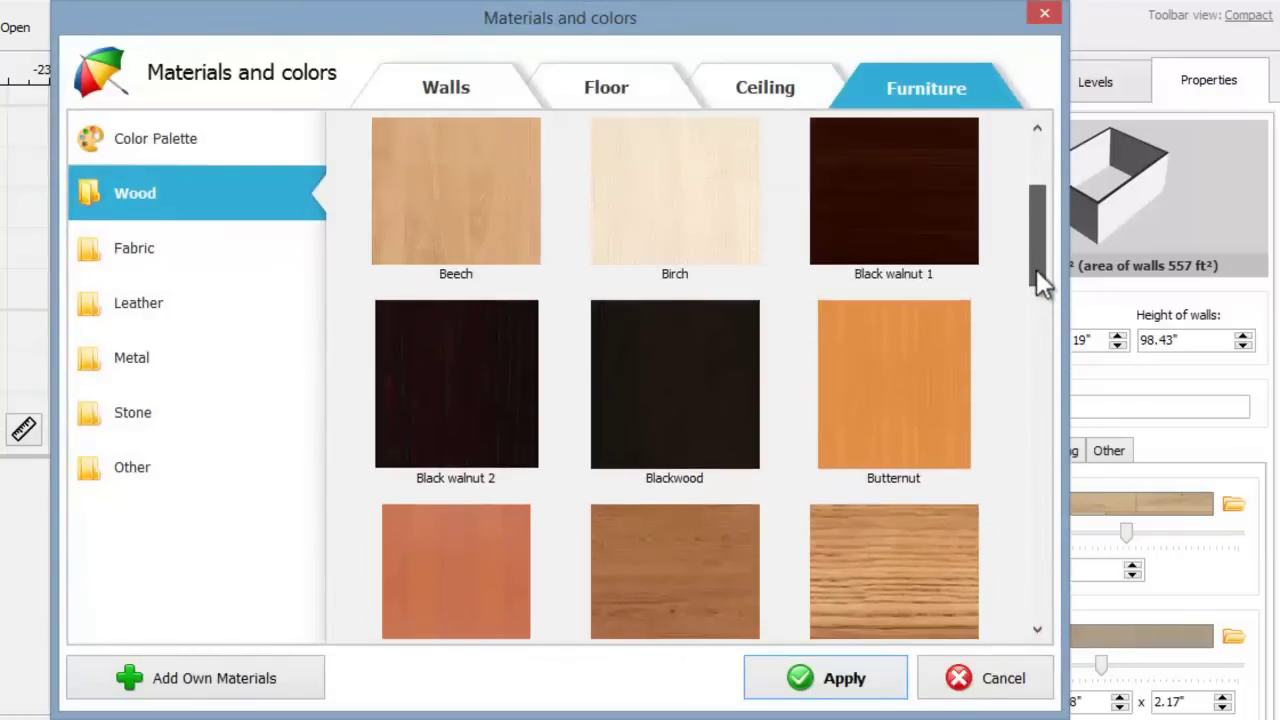
{"action": "double_click", "coordinate": [479, 228]}
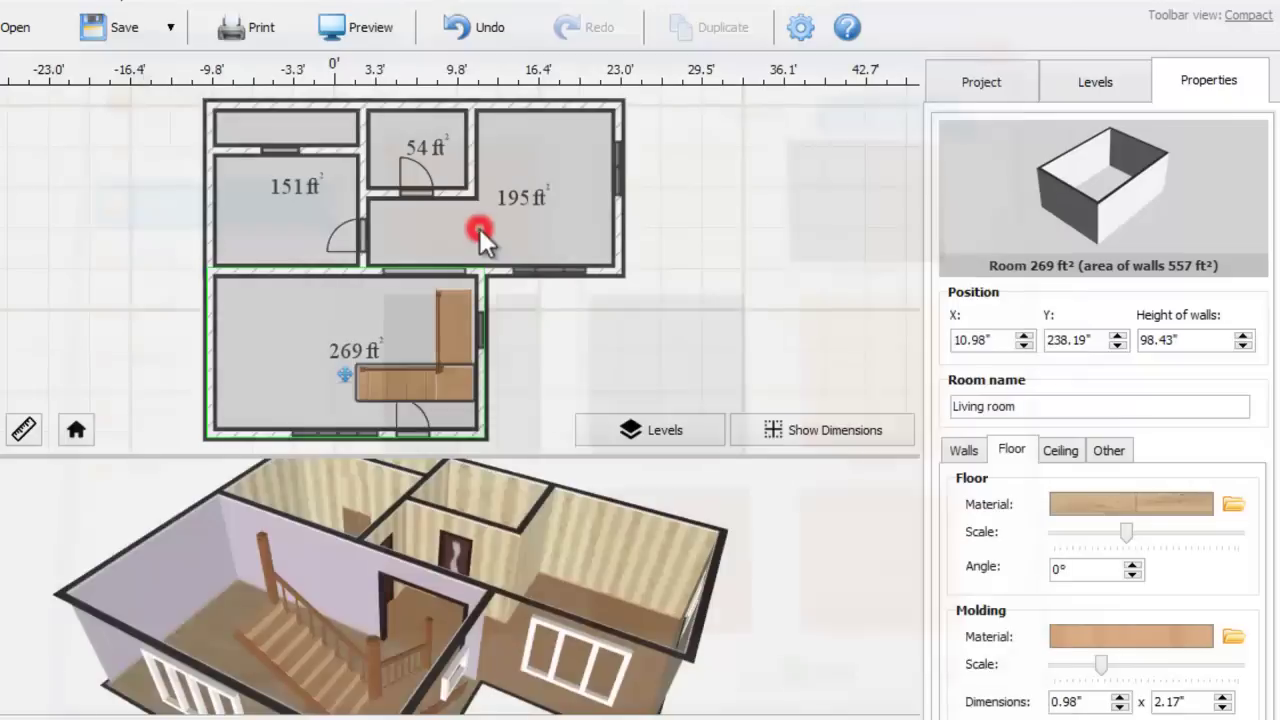
{"action": "left_click", "coordinate": [1060, 452]}
{"action": "left_click", "coordinate": [1058, 505]}
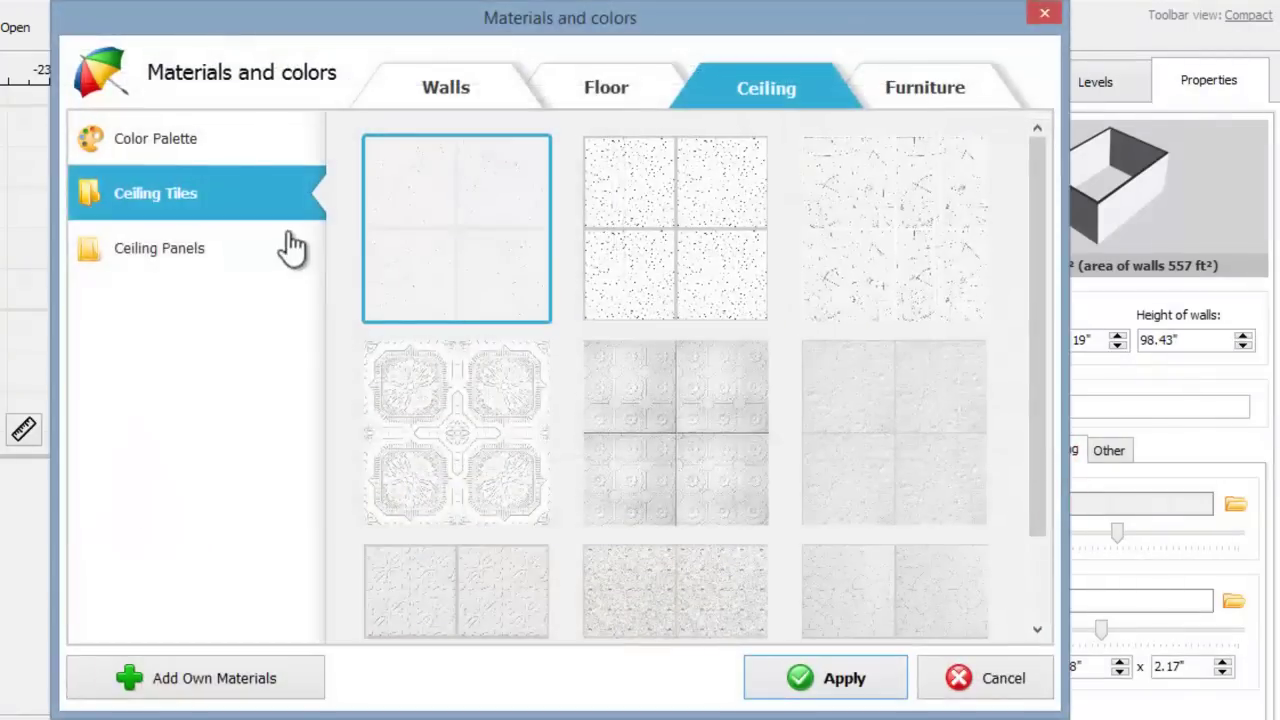
{"action": "left_click", "coordinate": [968, 684]}
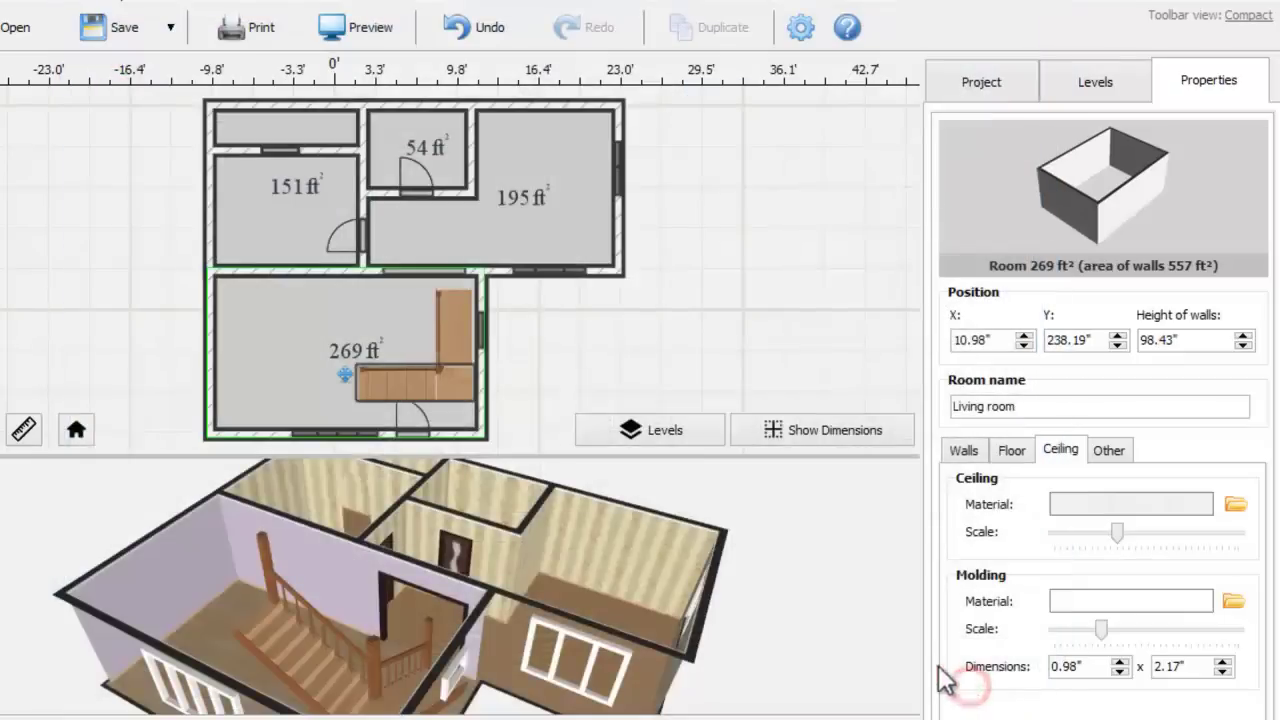
Give the L-shaped staircase's steps a walnut finish
{"action": "left_click", "coordinate": [453, 349]}
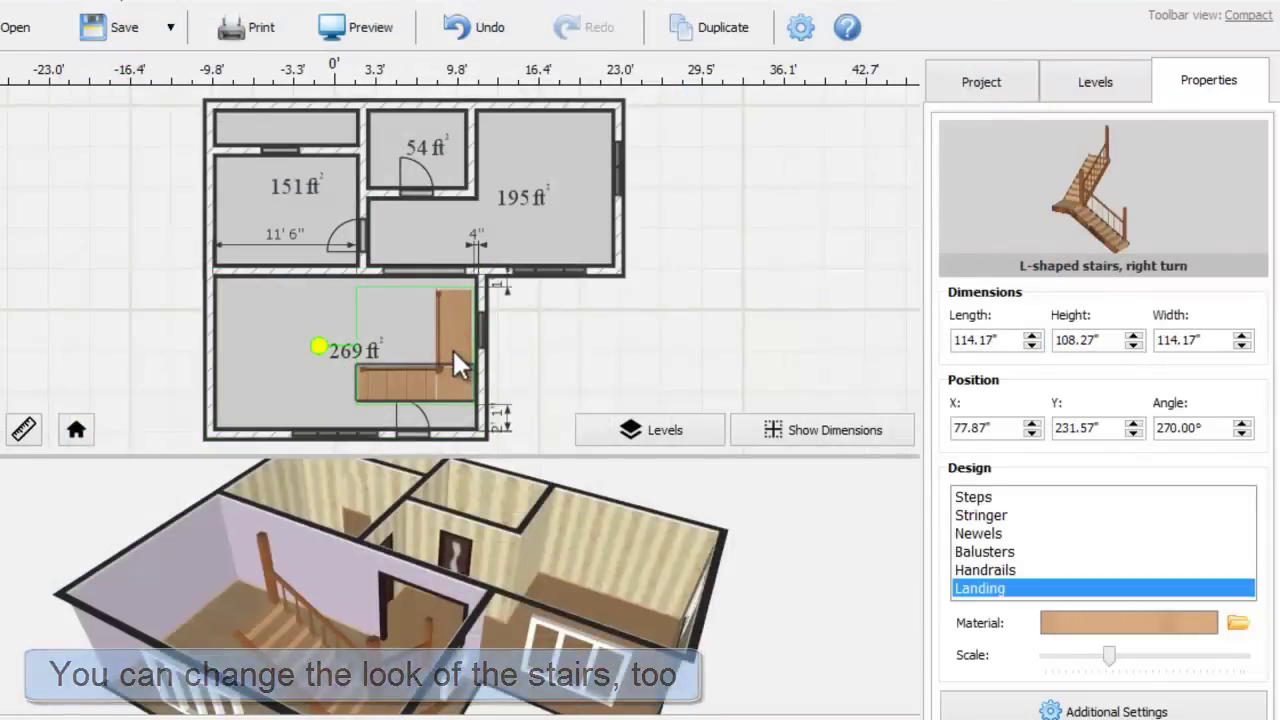
{"action": "left_click", "coordinate": [975, 497]}
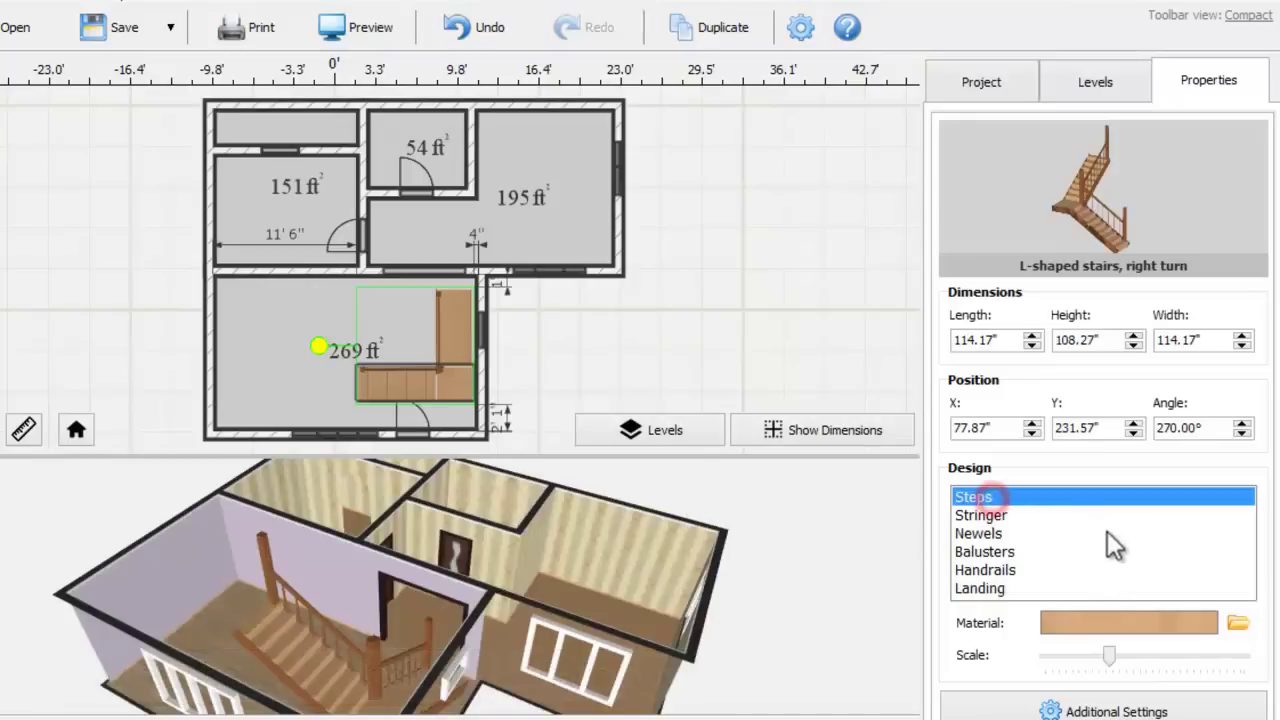
{"action": "left_click", "coordinate": [1085, 628]}
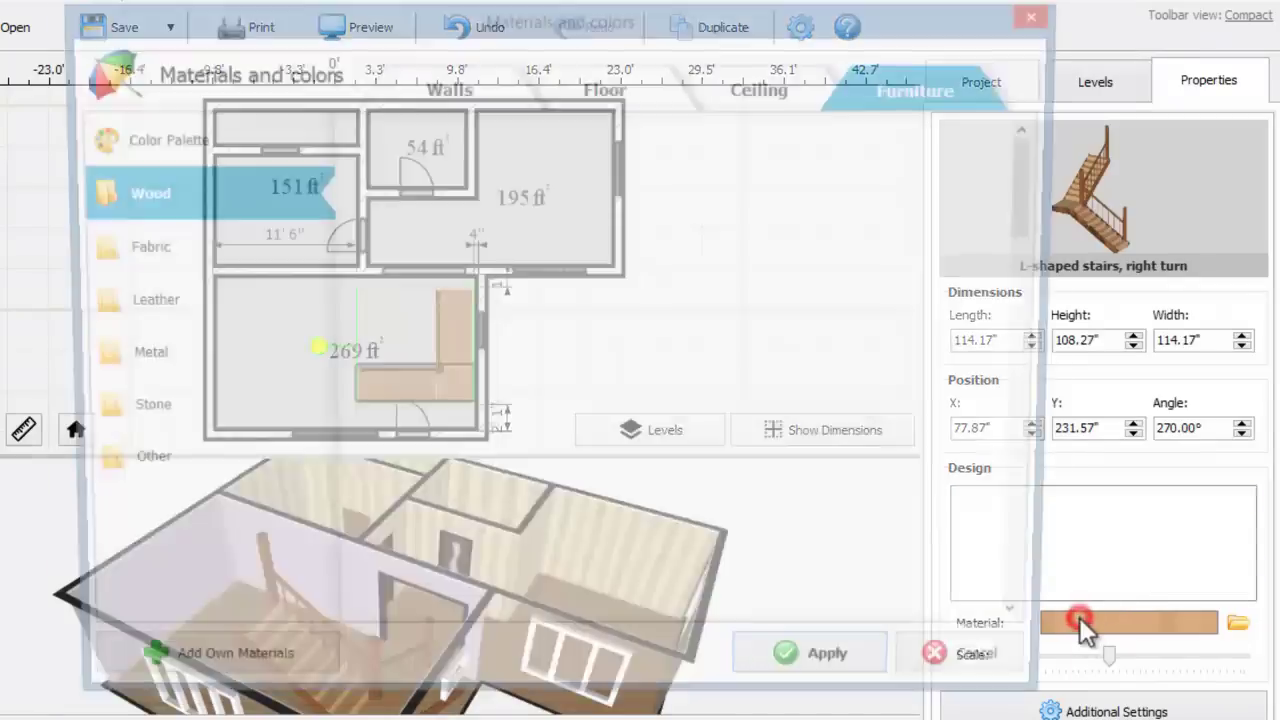
{"action": "left_click_drag", "start_coordinate": [1036, 221], "coordinate": [1034, 605]}
{"action": "double_click", "coordinate": [527, 556]}
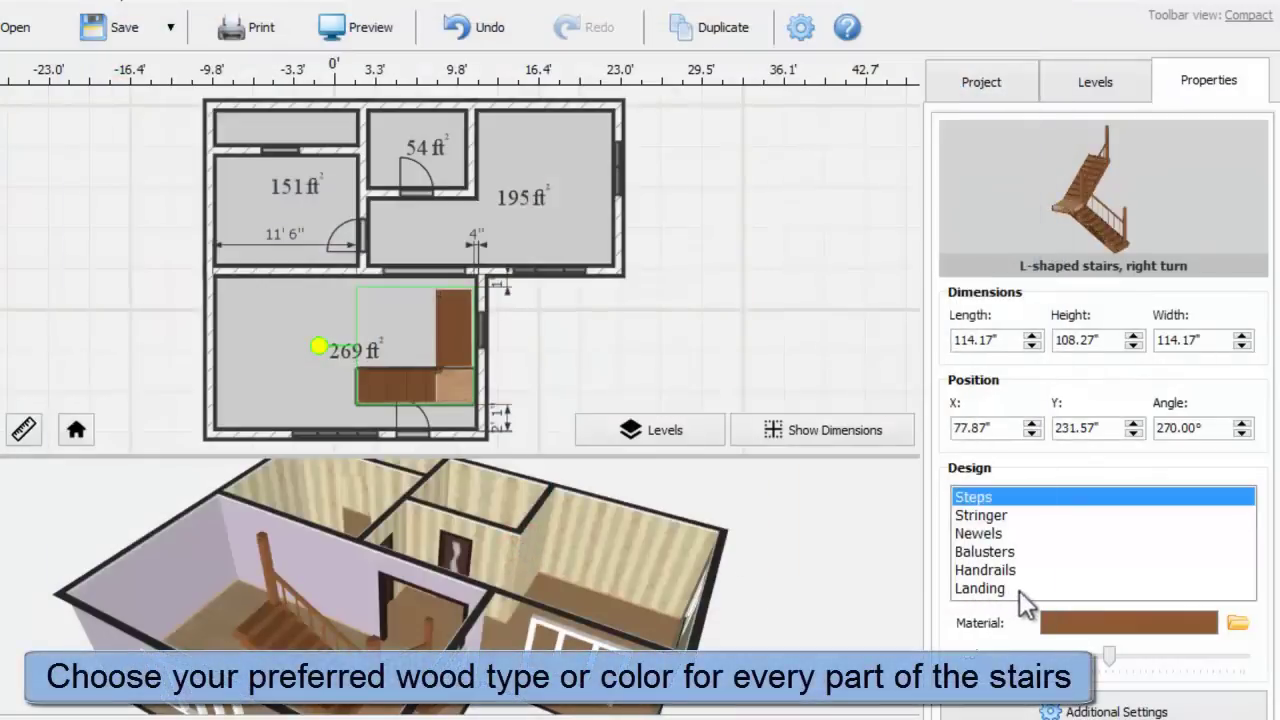
Apply a dark brown wood finish to the stair landing
{"action": "left_click", "coordinate": [1020, 589]}
{"action": "left_click", "coordinate": [1020, 590]}
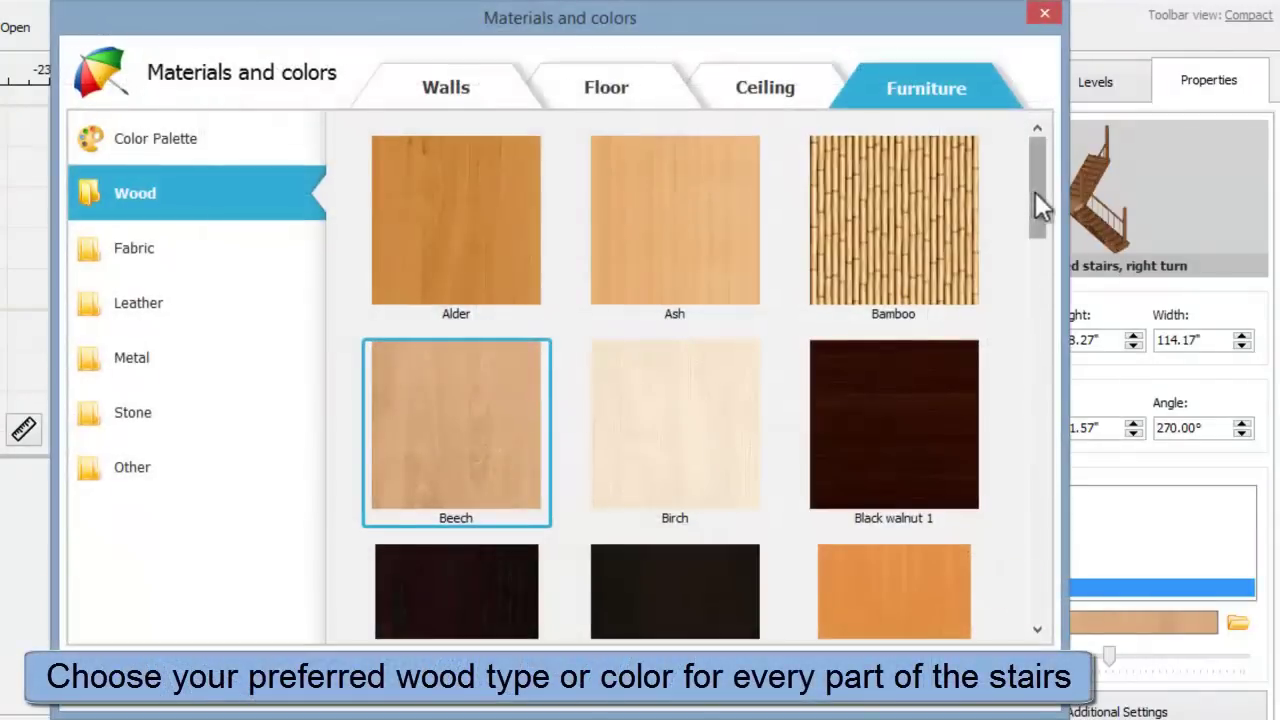
{"action": "left_click_drag", "start_coordinate": [1036, 195], "coordinate": [1040, 590]}
{"action": "double_click", "coordinate": [468, 556]}
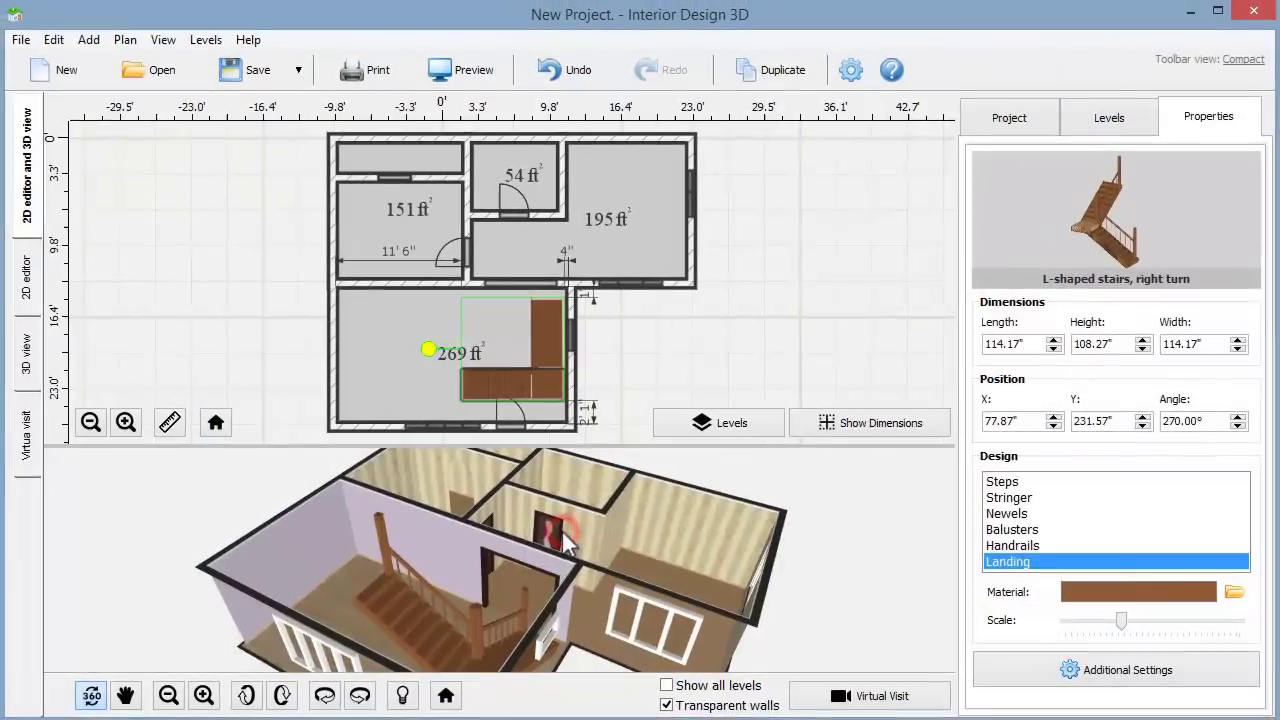
Check the house in full 3D, then return to the plan and select the 54 ft² room
{"action": "left_click", "coordinate": [23, 368]}
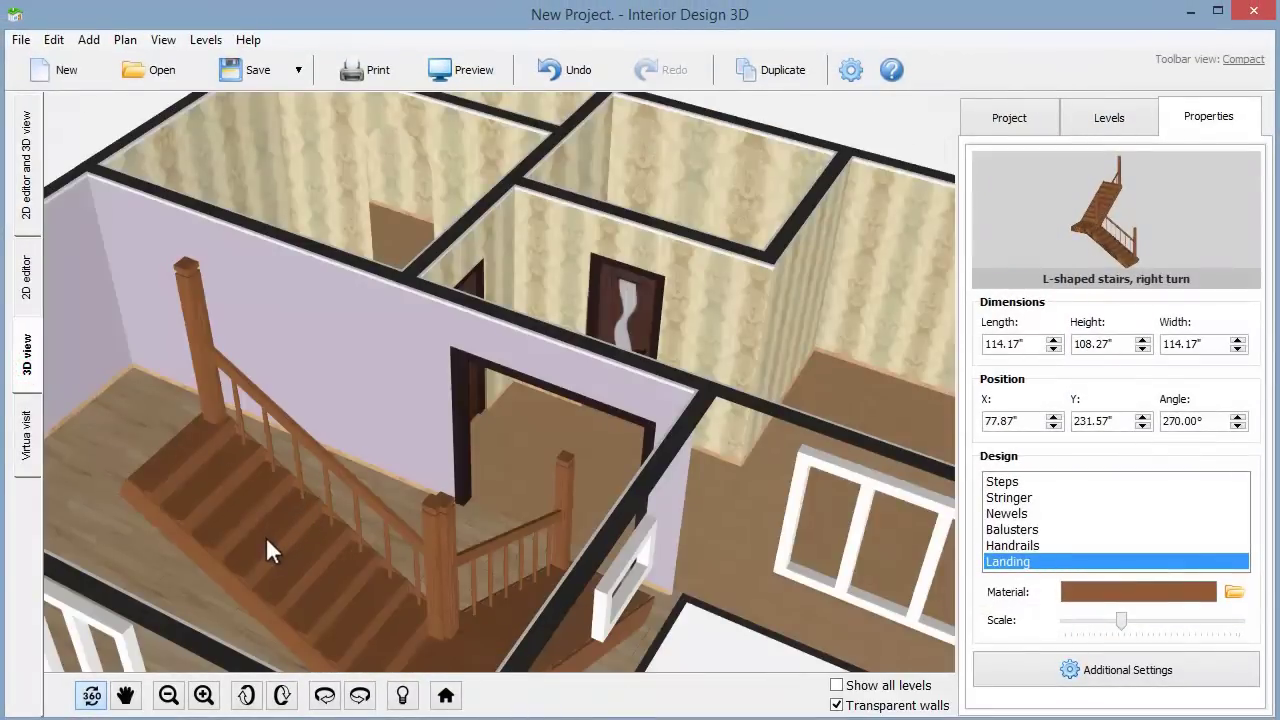
{"action": "left_click", "coordinate": [27, 220]}
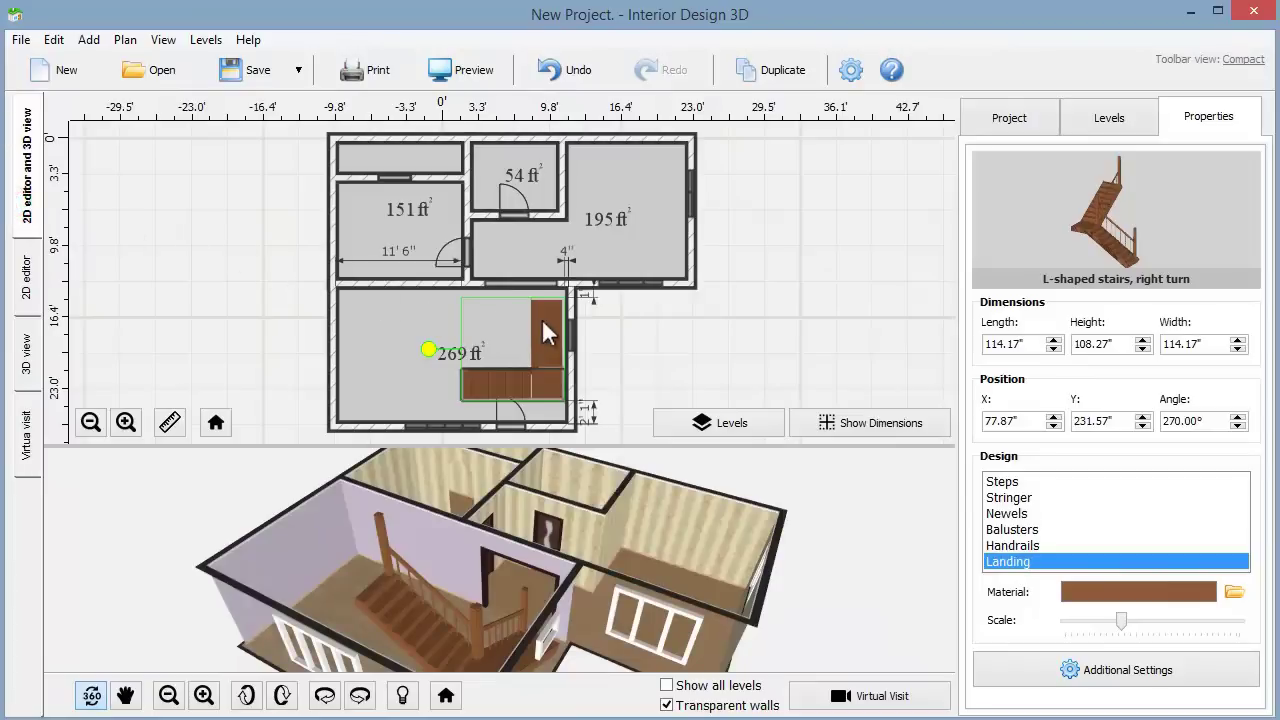
{"action": "left_click", "coordinate": [512, 196]}
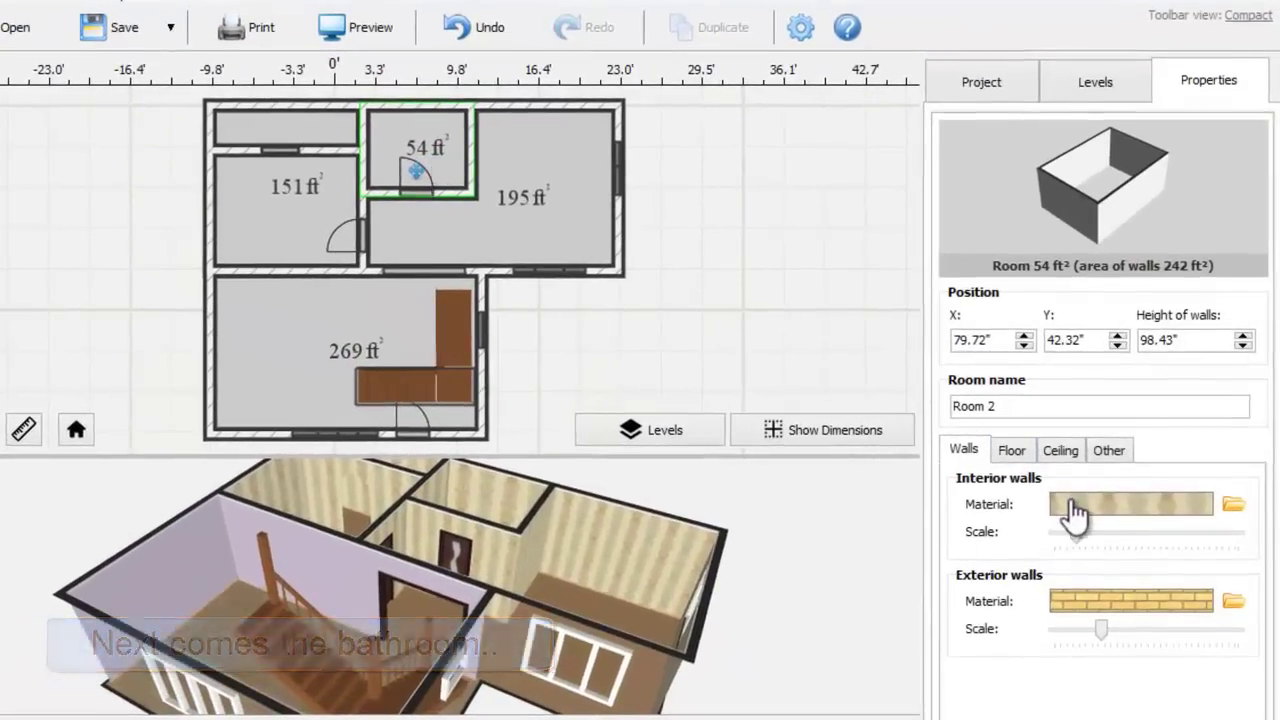
Apply the blue tile from the Wall Tiles materials to Room 2's interior walls
{"action": "left_click", "coordinate": [1070, 504]}
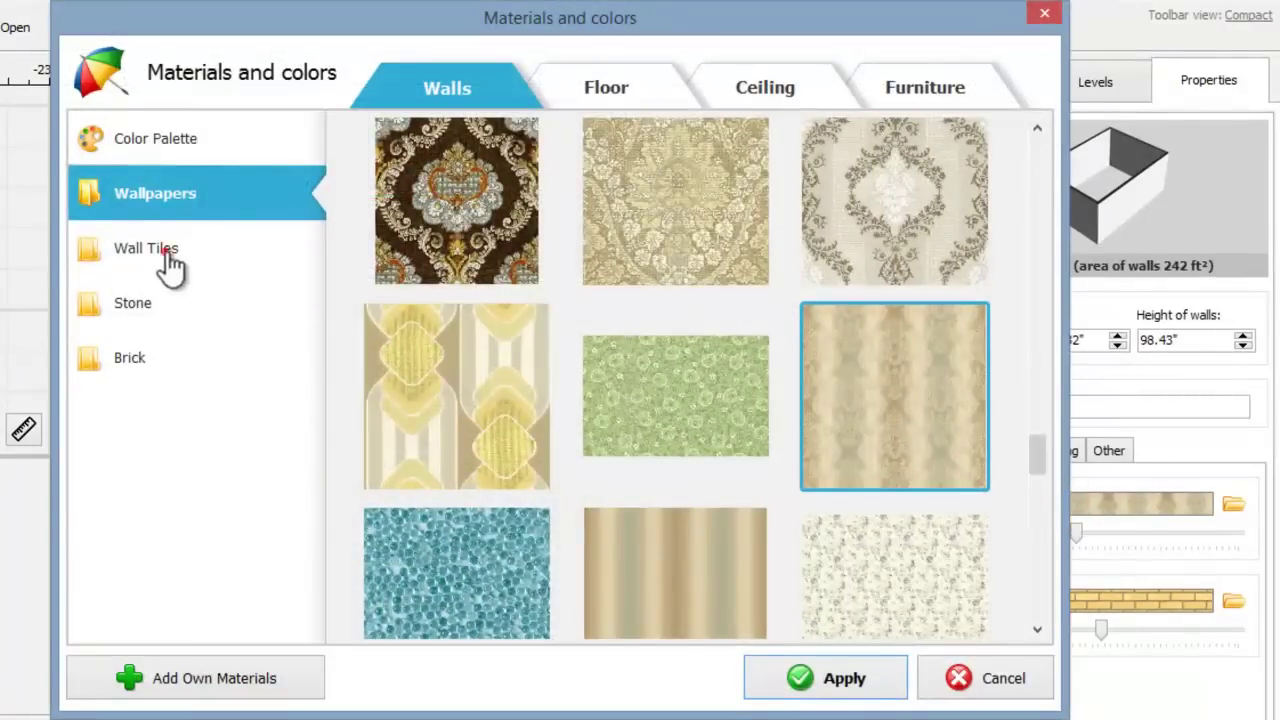
{"action": "left_click", "coordinate": [220, 255]}
{"action": "mouse_move", "coordinate": [1035, 146]}
{"action": "left_mouse_down"}
{"action": "mouse_move", "coordinate": [1043, 237]}
{"action": "mouse_move", "coordinate": [1040, 144]}
{"action": "left_mouse_up"}
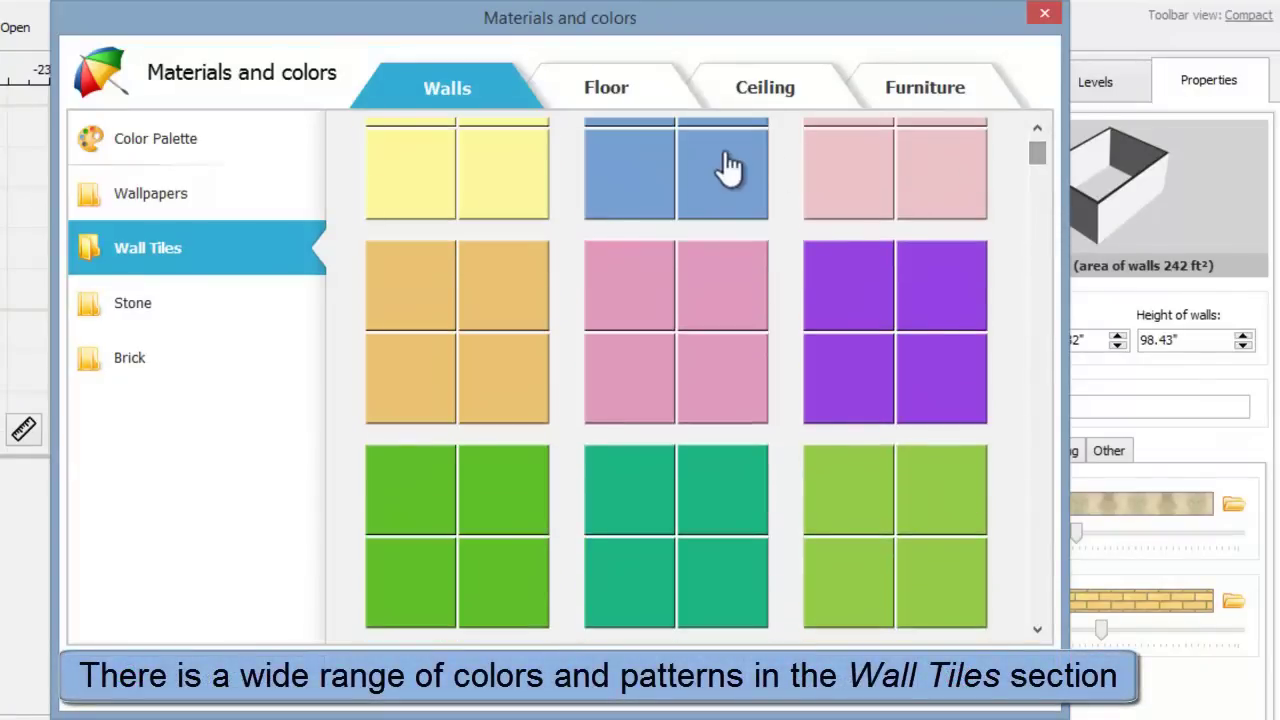
{"action": "double_click", "coordinate": [714, 171]}
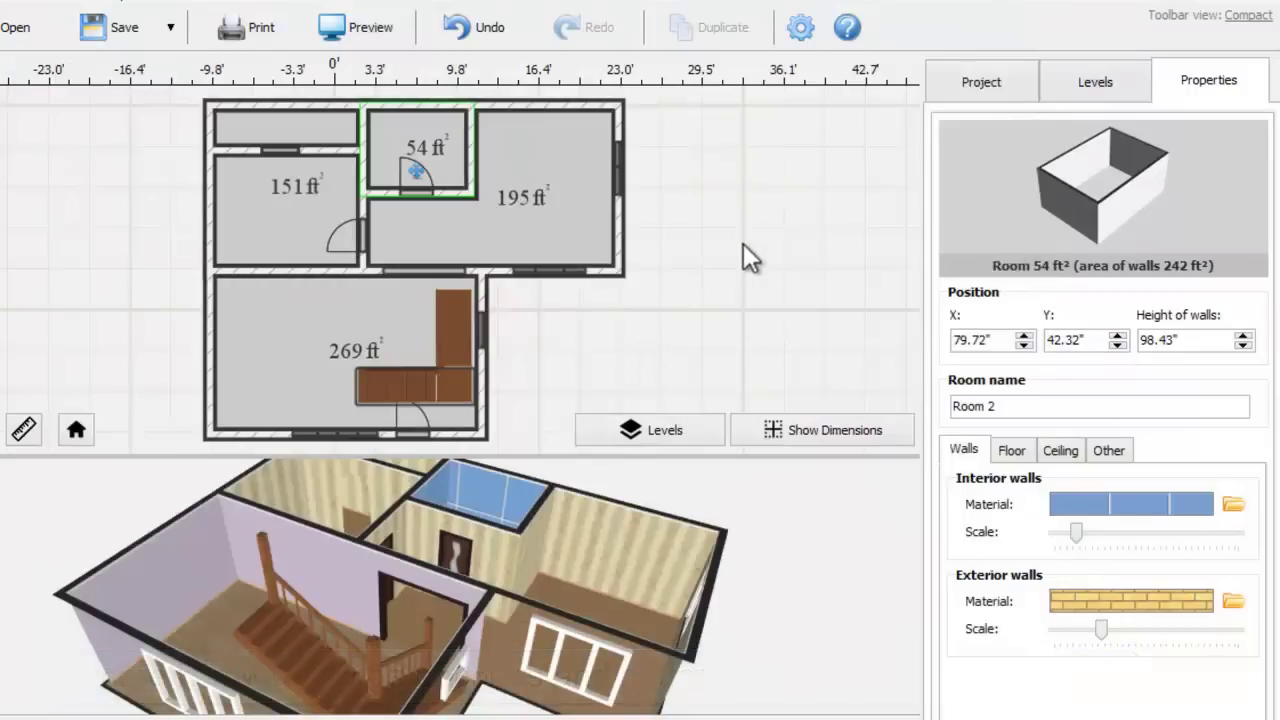
Give the 151 ft² room cream-and-gold floral wallpaper on its interior walls
{"action": "left_click", "coordinate": [290, 210]}
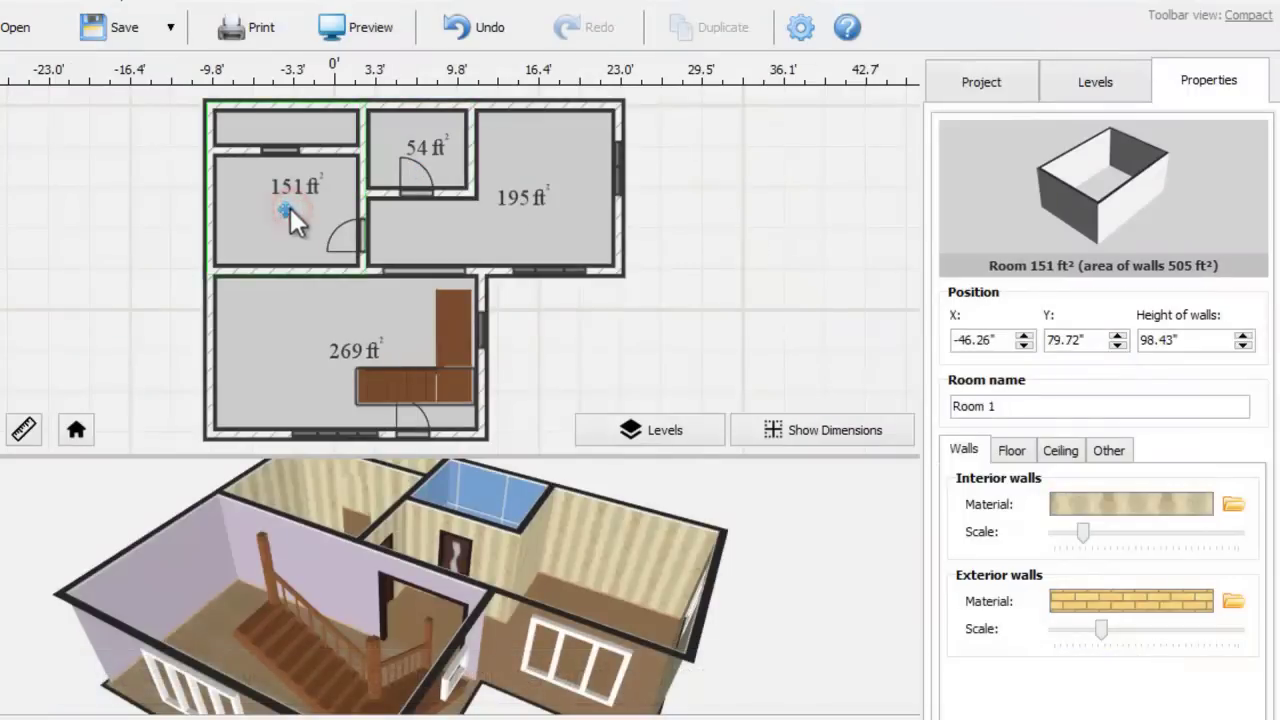
{"action": "left_click", "coordinate": [1108, 516]}
{"action": "left_click_drag", "start_coordinate": [1037, 454], "coordinate": [1059, 384]}
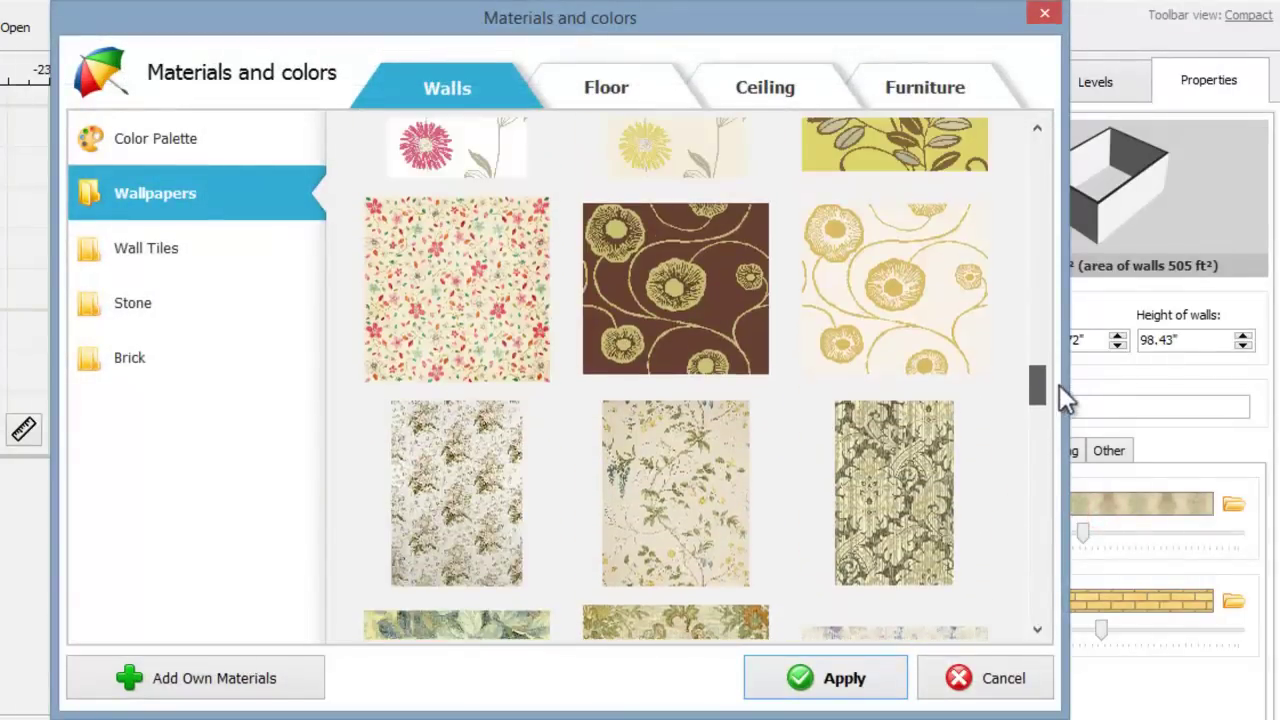
{"action": "double_click", "coordinate": [927, 358]}
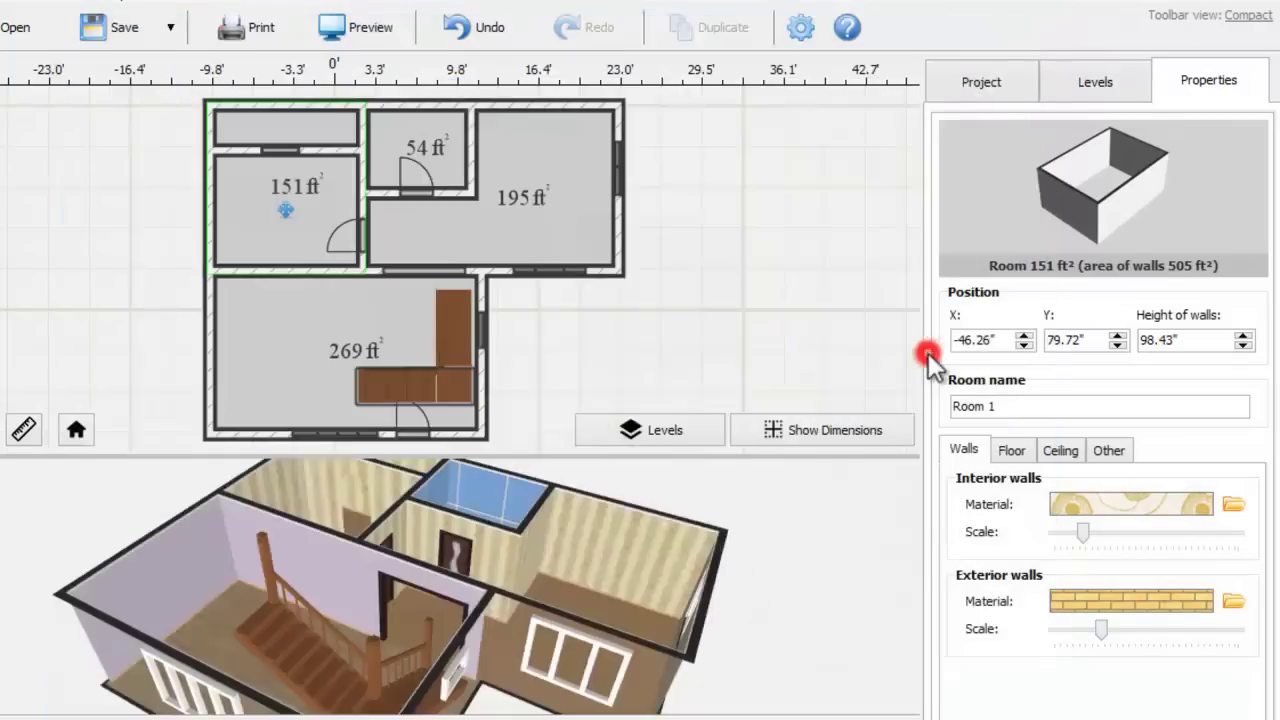
Set the room's floor to the tan carpet and rotate the 3D preview
{"action": "left_click", "coordinate": [1028, 450]}
{"action": "left_click", "coordinate": [1062, 502]}
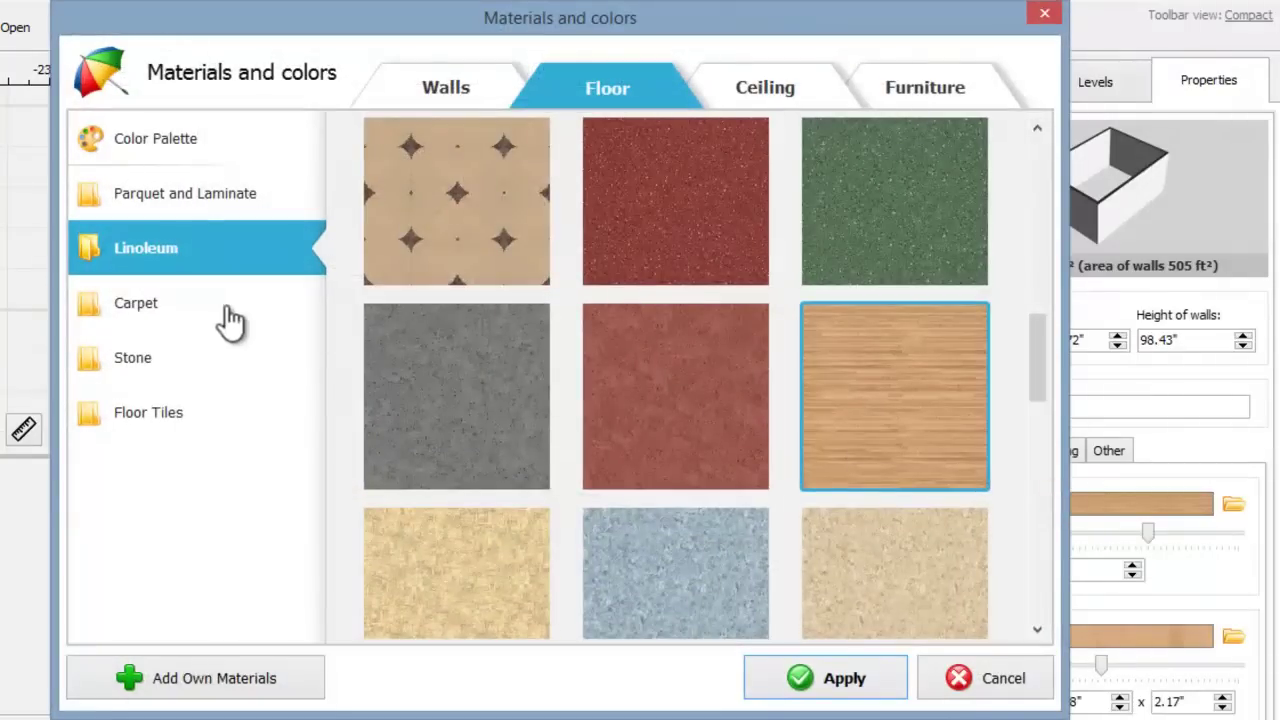
{"action": "left_click", "coordinate": [232, 318]}
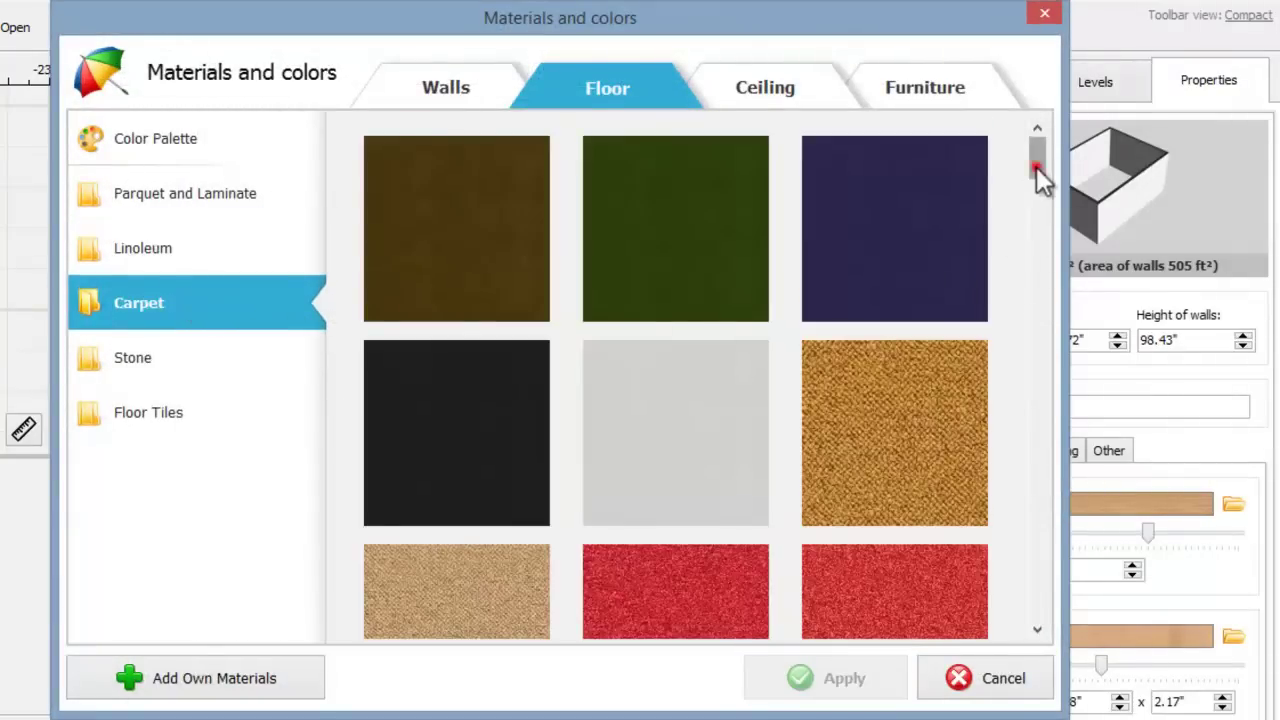
{"action": "left_click_drag", "start_coordinate": [1036, 166], "coordinate": [1037, 318]}
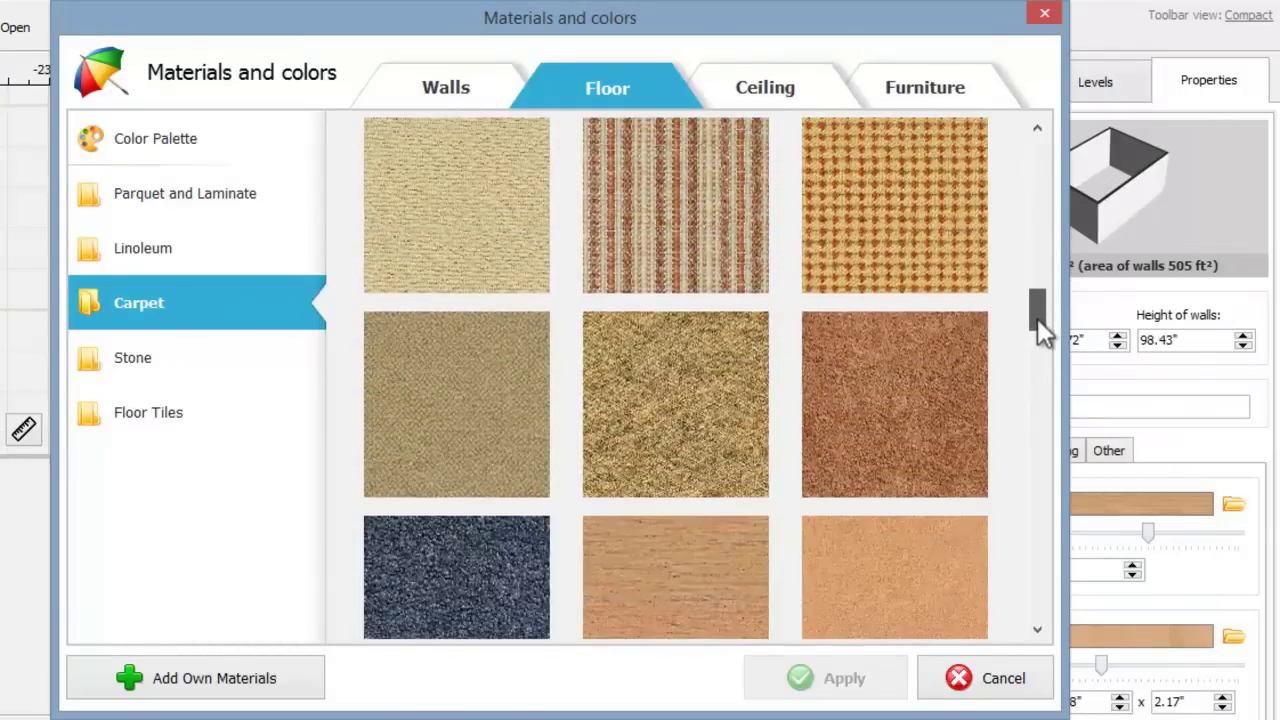
{"action": "double_click", "coordinate": [512, 424]}
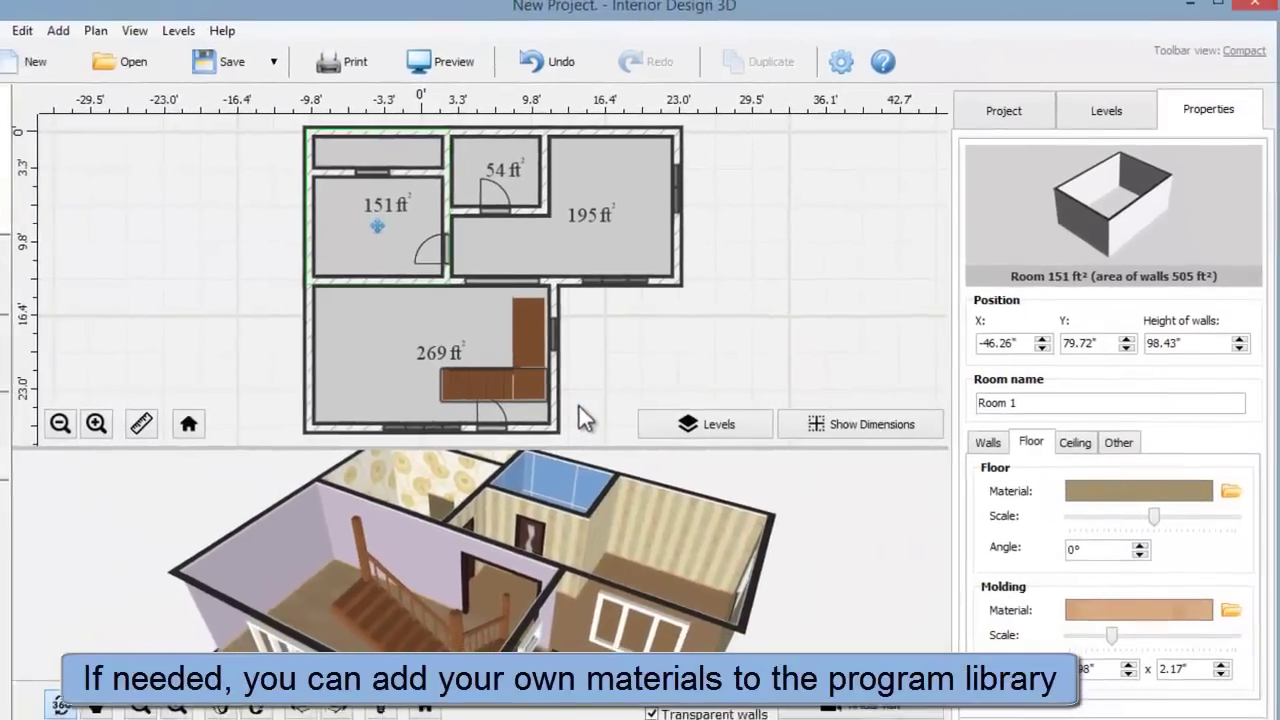
{"action": "scroll", "coordinate": [418, 569], "scroll_direction": "up", "scroll_amount": 5}
{"action": "left_click_drag", "start_coordinate": [419, 570], "coordinate": [390, 536]}
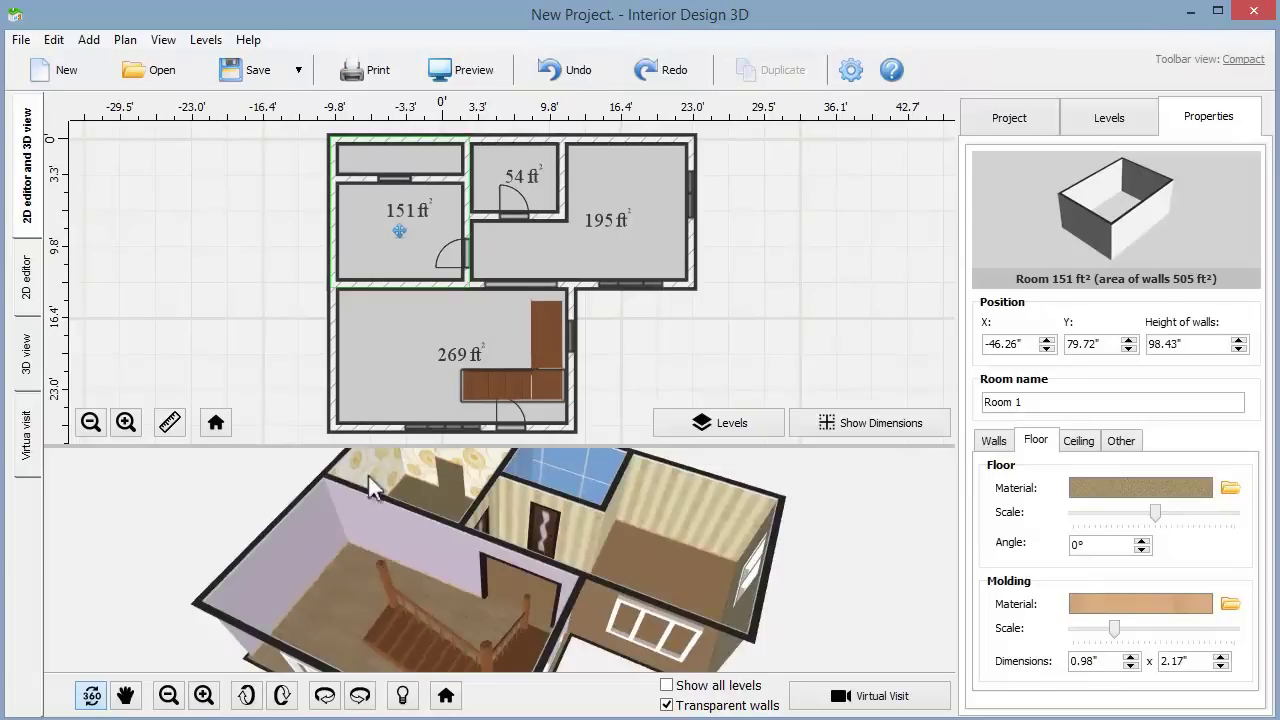
Try blue striped wallpaper on the living room's left wall, then undo back to lilac
{"action": "left_click", "coordinate": [334, 398]}
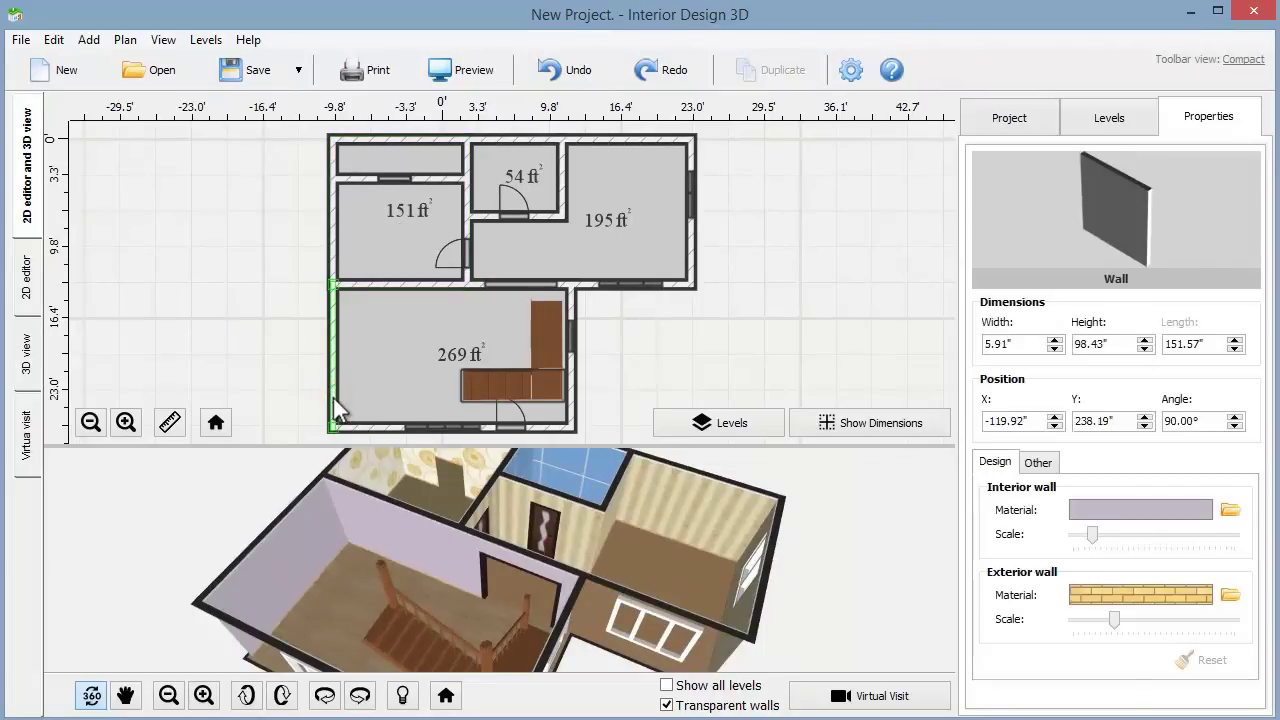
{"action": "left_click", "coordinate": [1078, 512]}
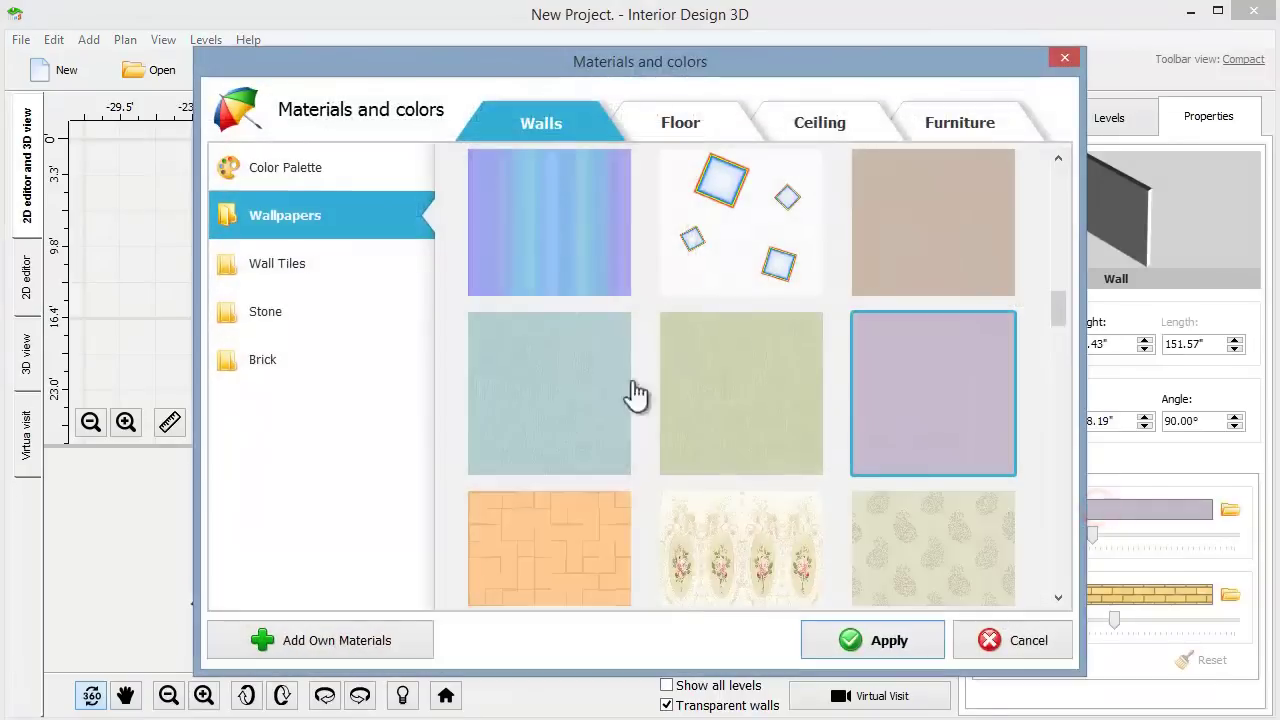
{"action": "double_click", "coordinate": [563, 283]}
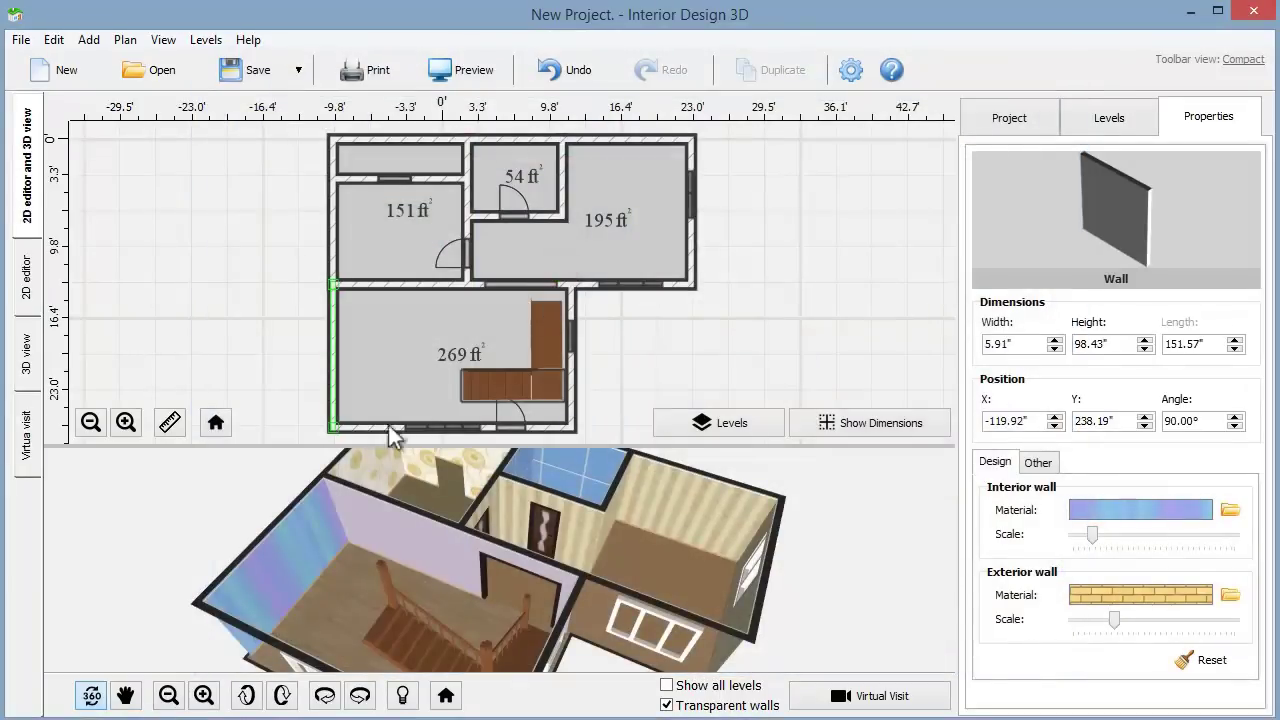
{"action": "left_click", "coordinate": [566, 78]}
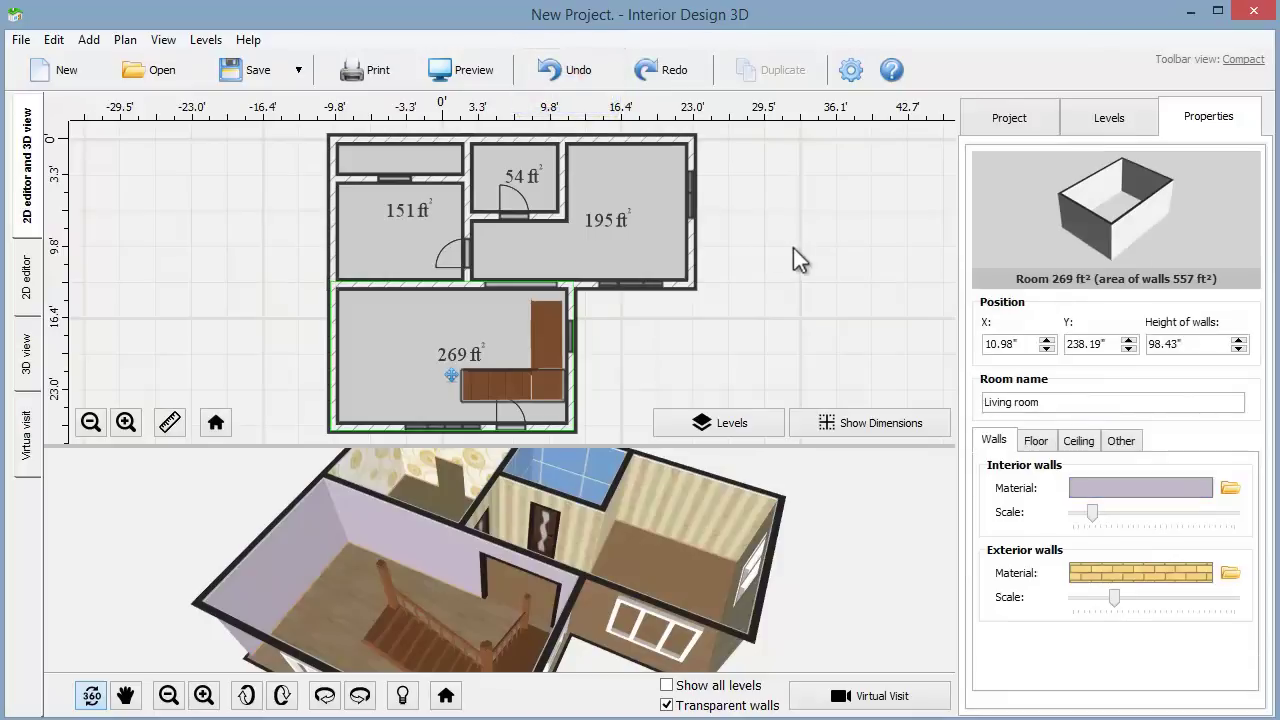
In full 3D view, adjust the scale of the living room's floor planks
{"action": "left_click", "coordinate": [27, 355]}
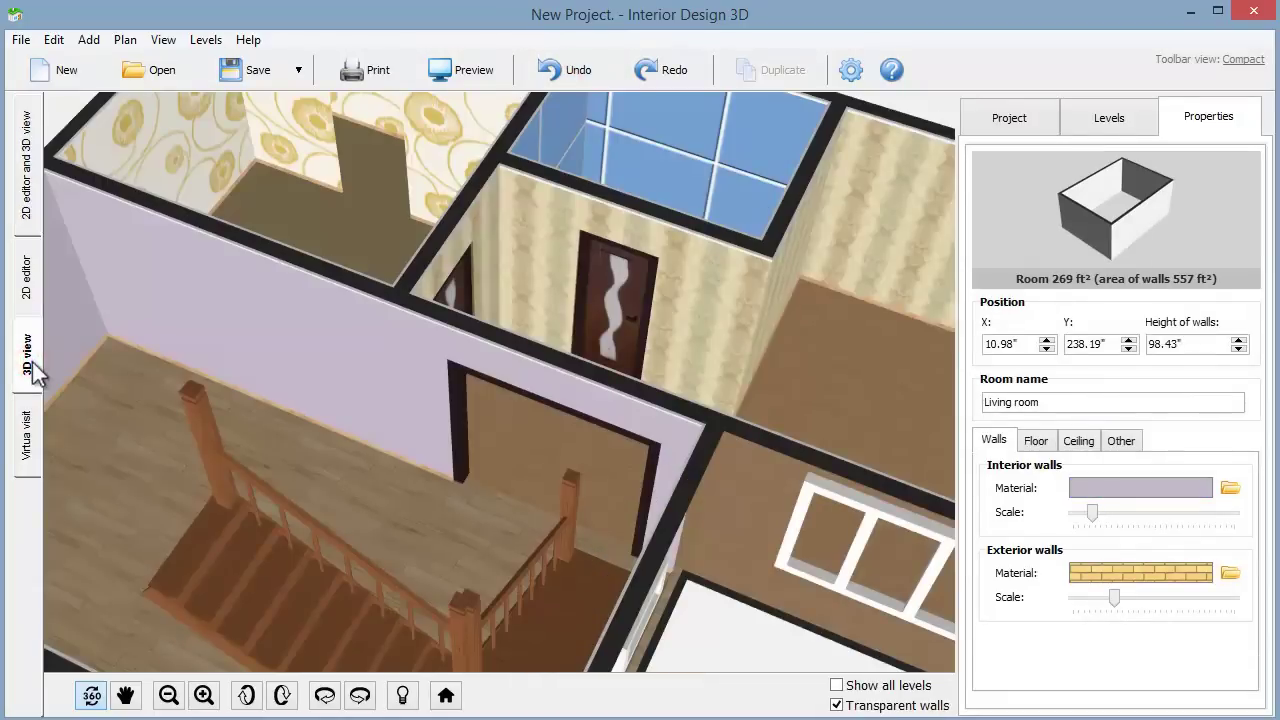
{"action": "left_click", "coordinate": [1030, 442]}
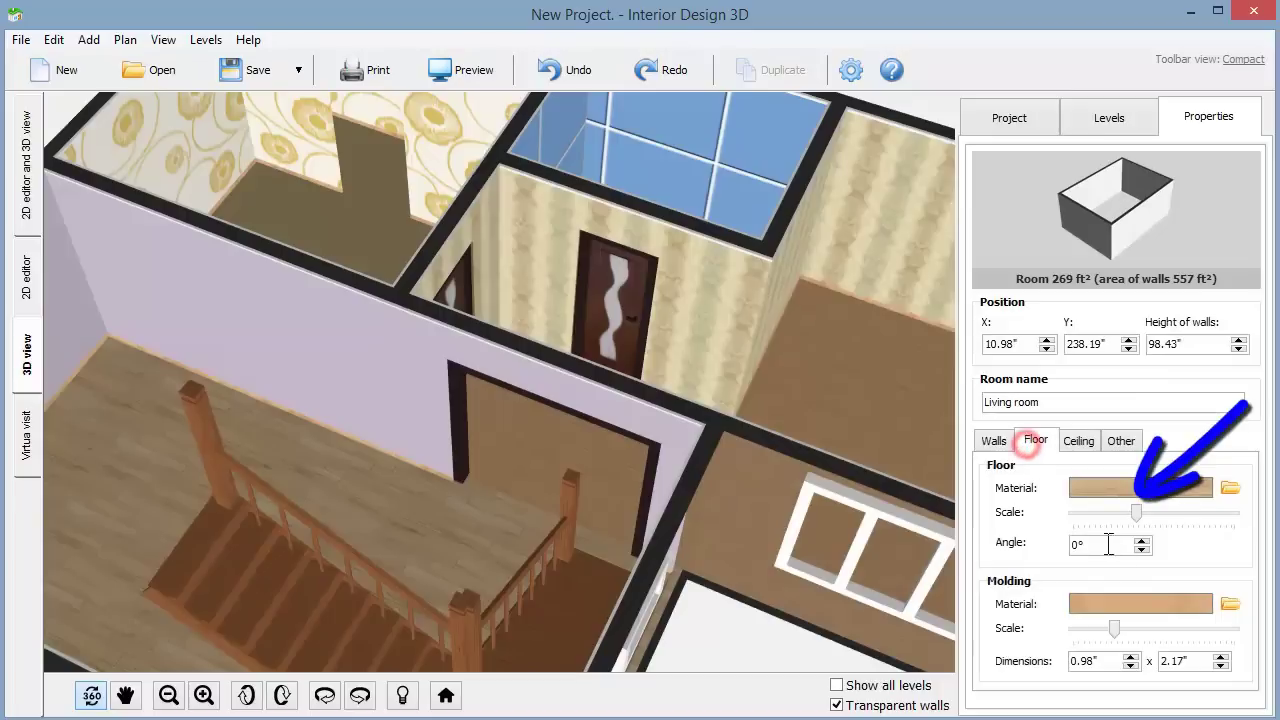
{"action": "mouse_move", "coordinate": [1135, 515]}
{"action": "left_mouse_down"}
{"action": "mouse_move", "coordinate": [1097, 514]}
{"action": "mouse_move", "coordinate": [1140, 518]}
{"action": "left_mouse_up"}
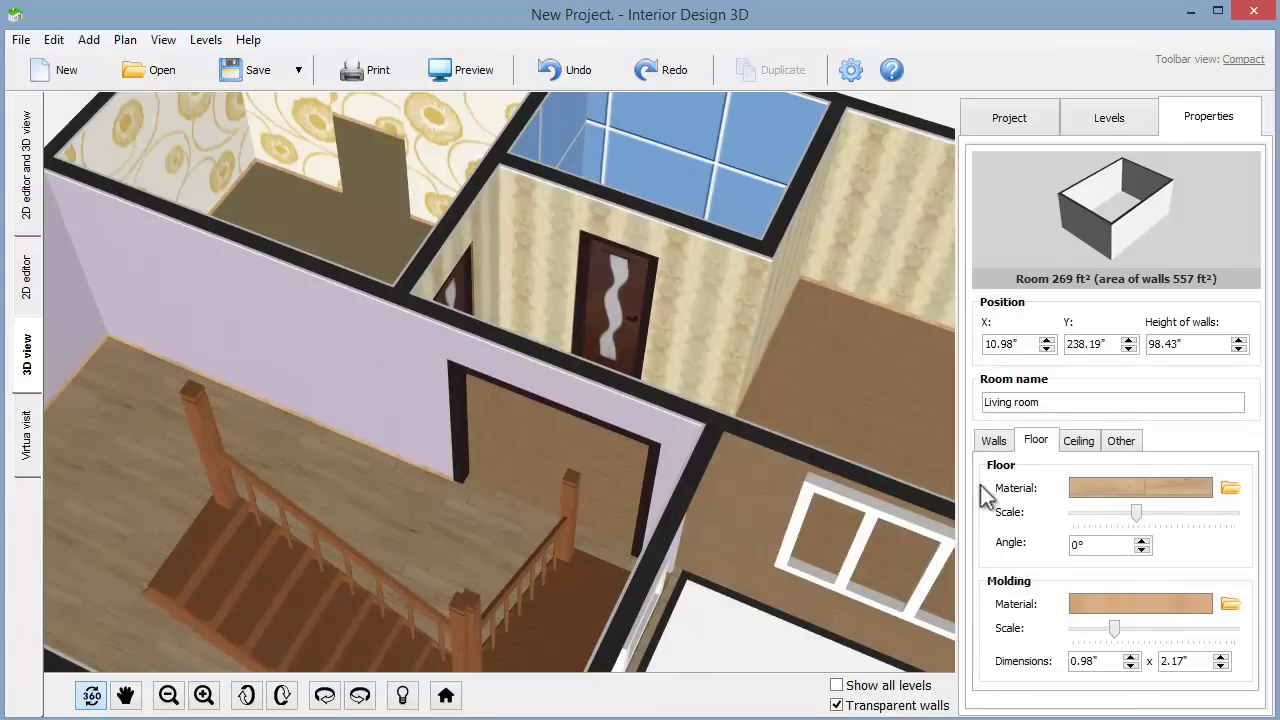
Replace the 54 ft² room's door with the orange S-shaped door with curved glass
{"action": "left_click", "coordinate": [27, 200]}
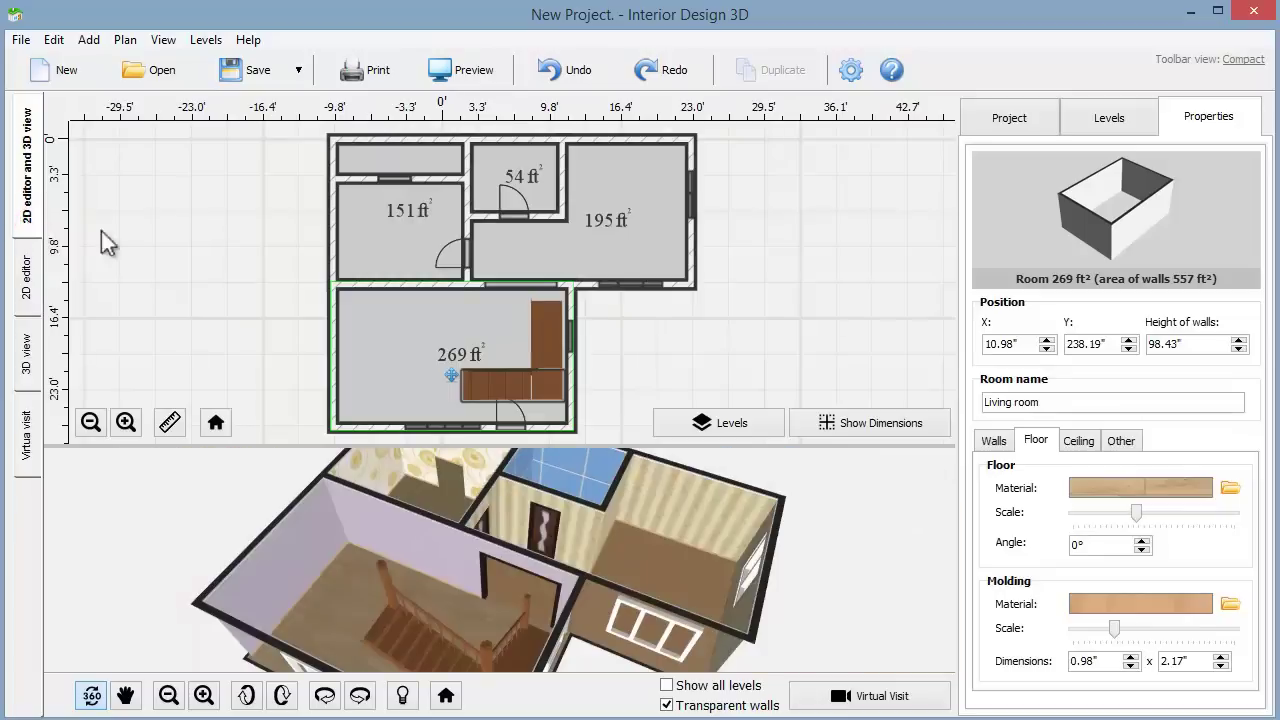
{"action": "left_click", "coordinate": [513, 218]}
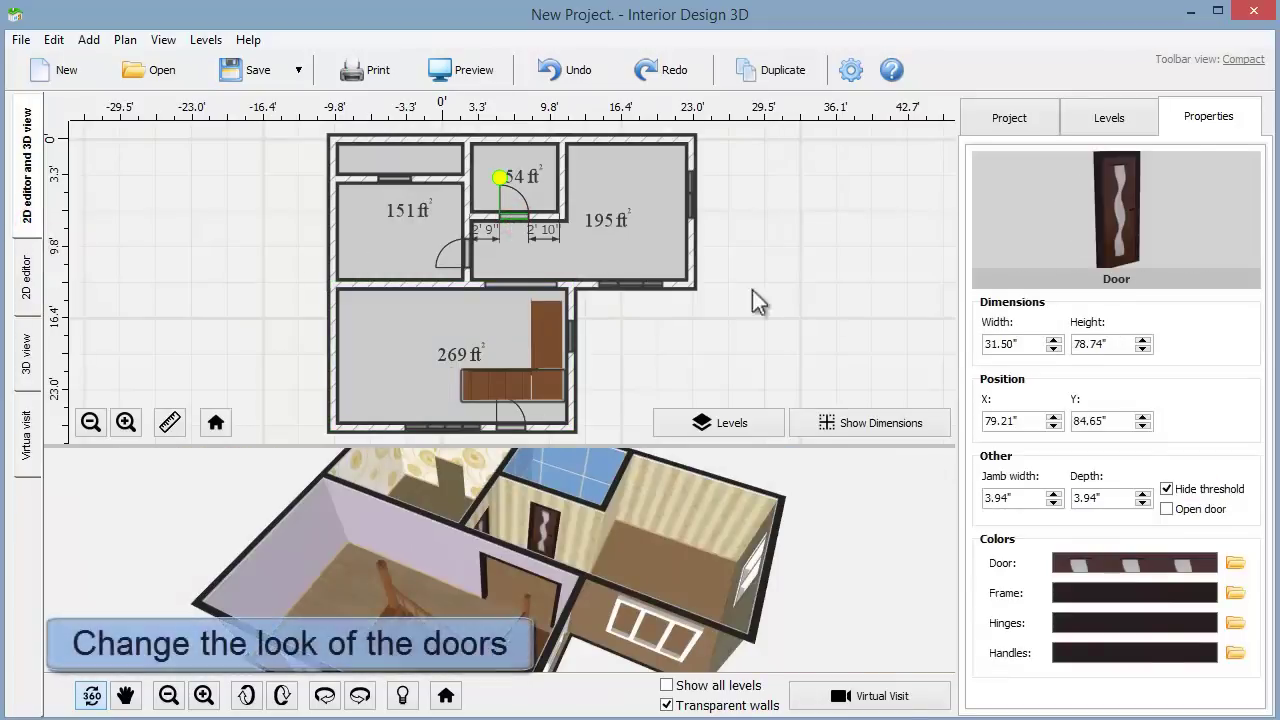
{"action": "left_click", "coordinate": [1072, 566]}
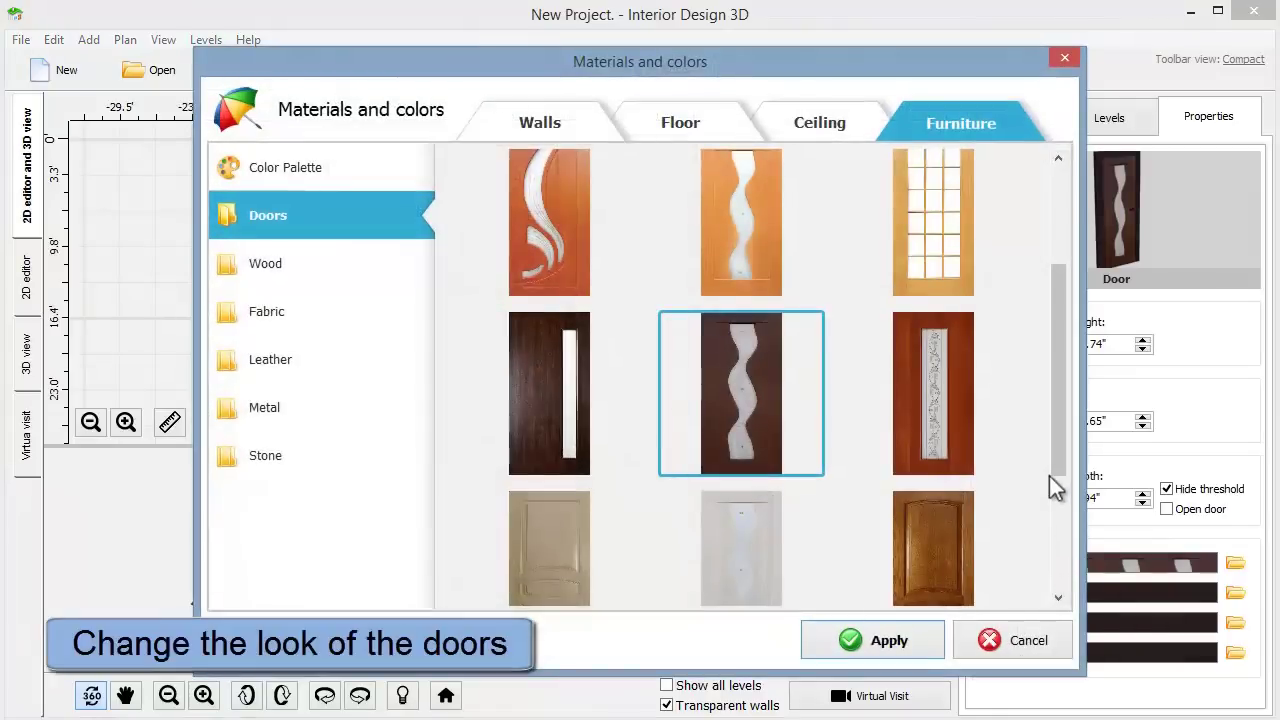
{"action": "left_click_drag", "start_coordinate": [1052, 468], "coordinate": [1060, 366]}
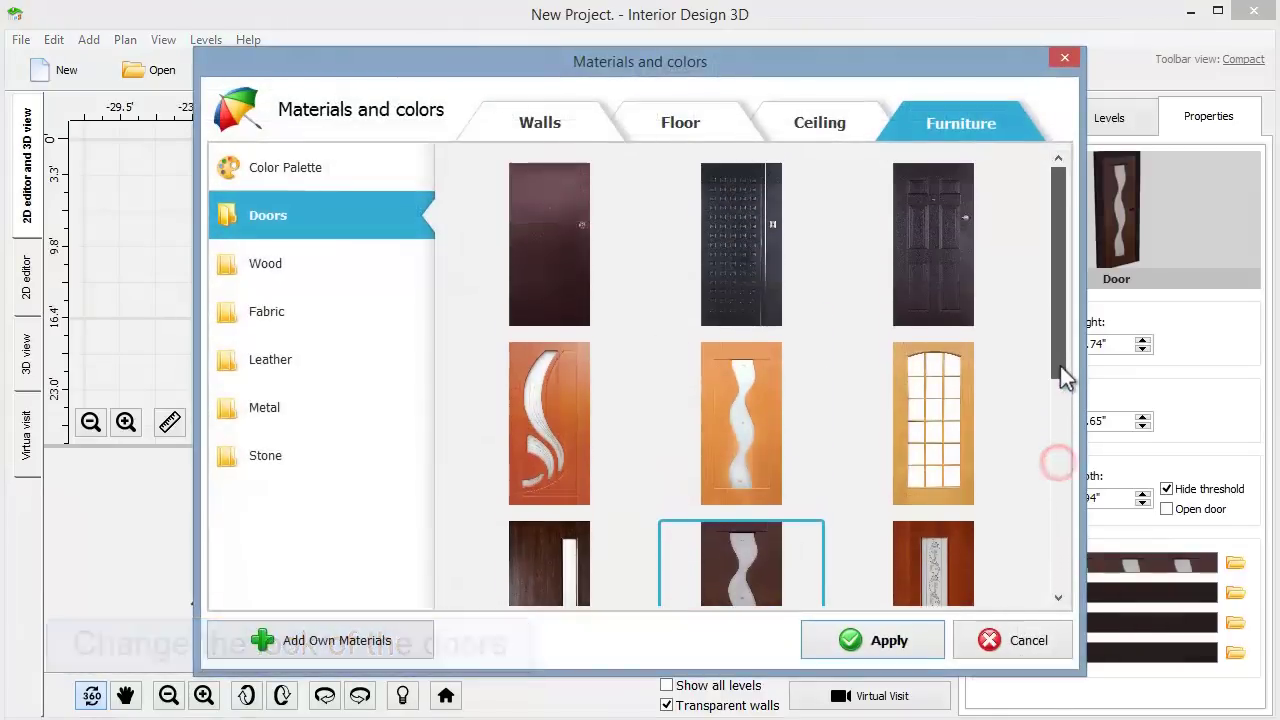
{"action": "double_click", "coordinate": [571, 494]}
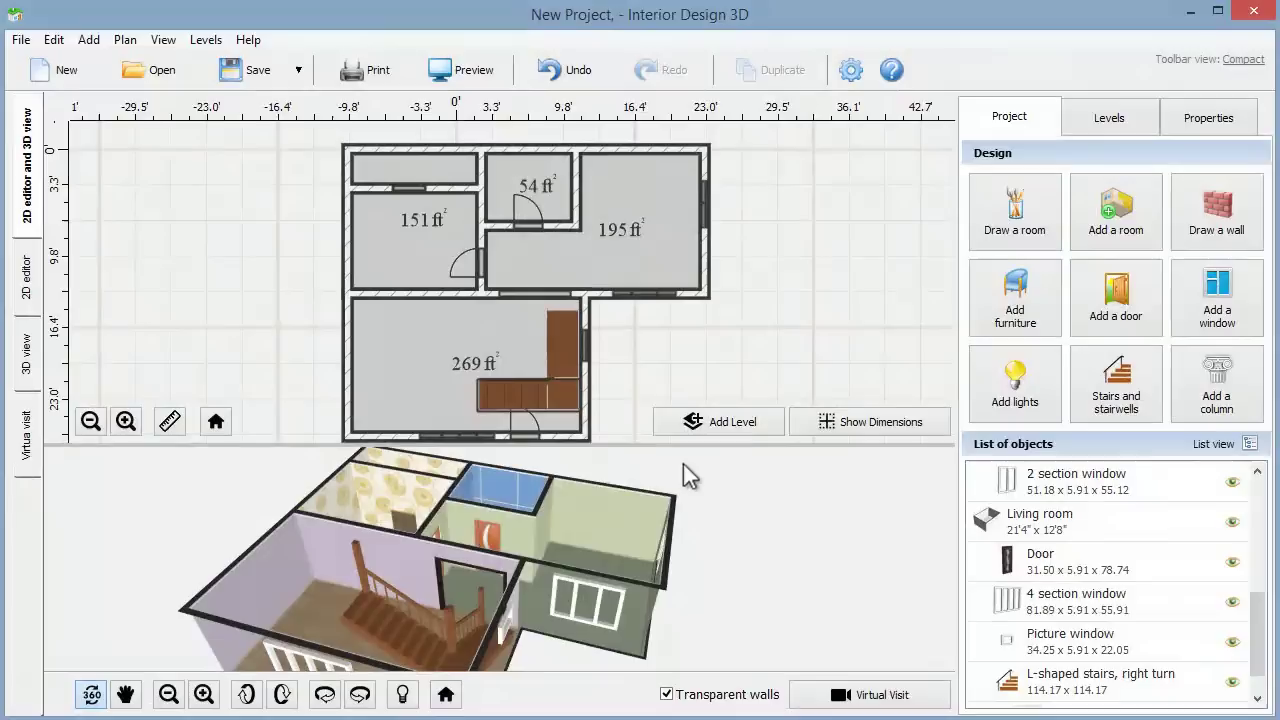
Browse the furniture categories, settle on Kitchen, and show furniture sizes
{"action": "left_click", "coordinate": [1040, 313]}
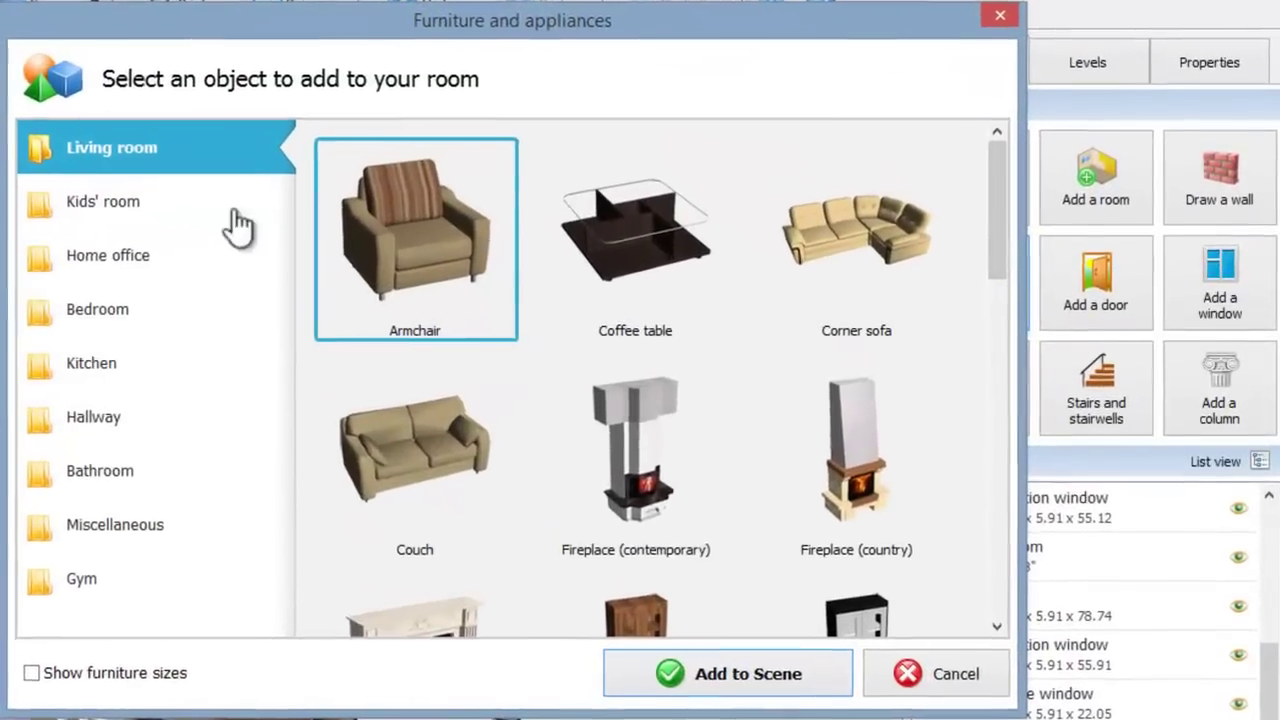
{"action": "left_click", "coordinate": [122, 202]}
{"action": "left_click", "coordinate": [110, 254]}
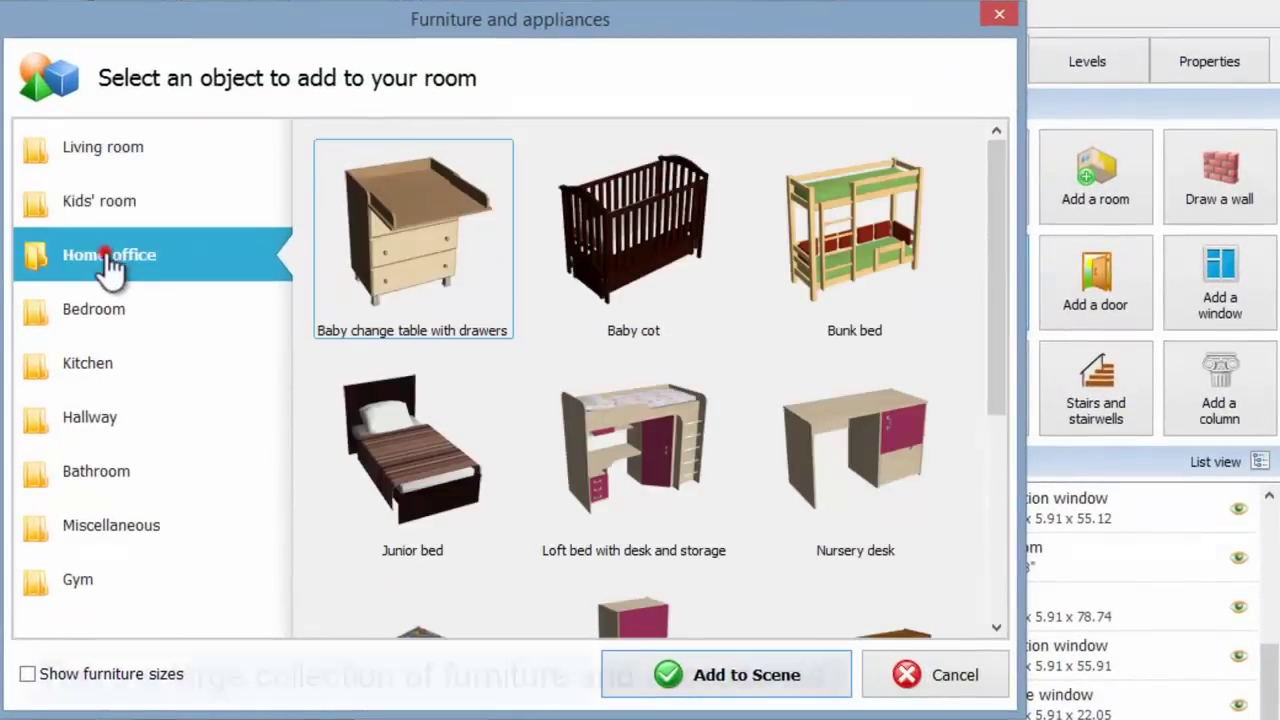
{"action": "left_click", "coordinate": [100, 312]}
{"action": "left_click", "coordinate": [97, 366]}
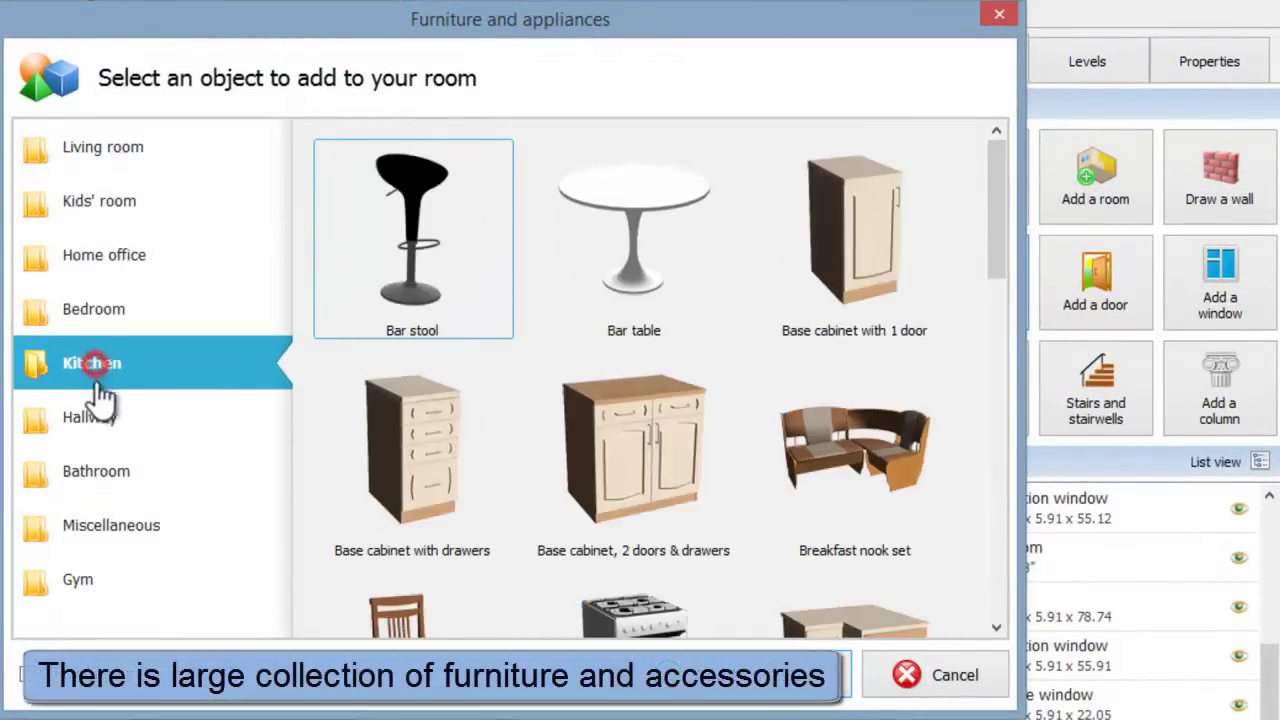
{"action": "left_click", "coordinate": [98, 420]}
{"action": "left_click", "coordinate": [95, 476]}
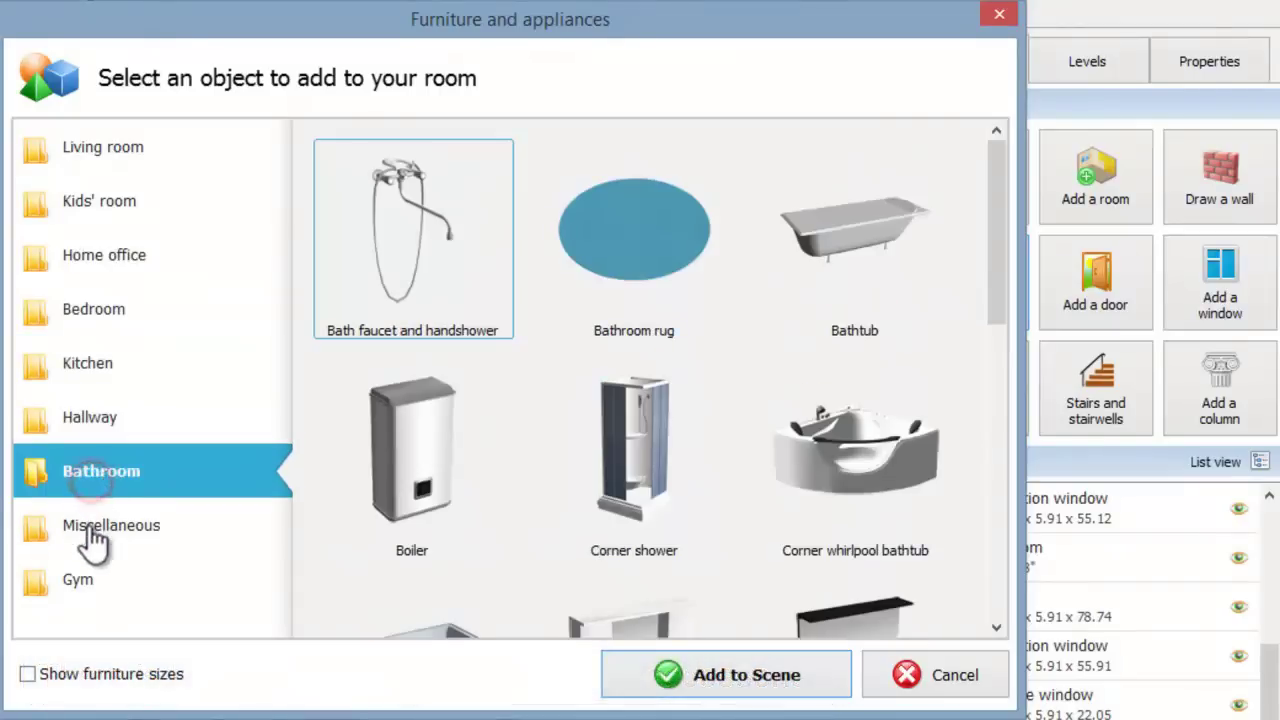
{"action": "left_click", "coordinate": [91, 530]}
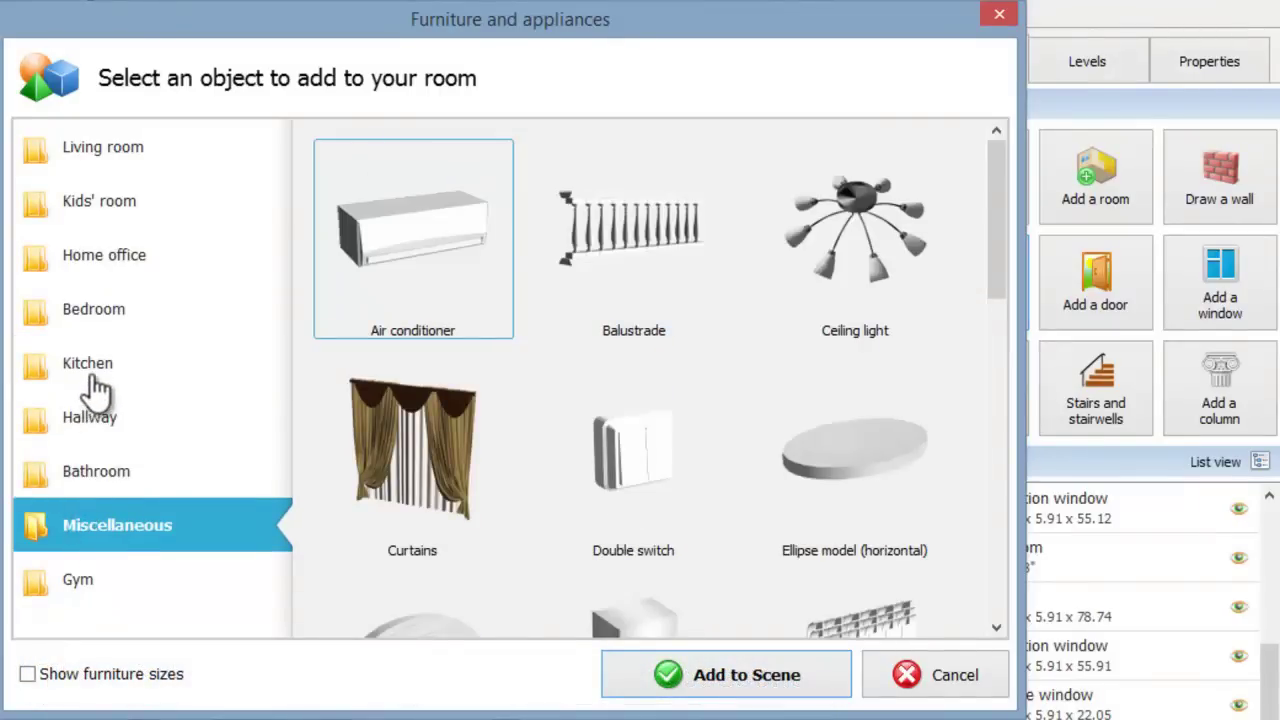
{"action": "left_click", "coordinate": [90, 370]}
{"action": "left_click", "coordinate": [28, 676]}
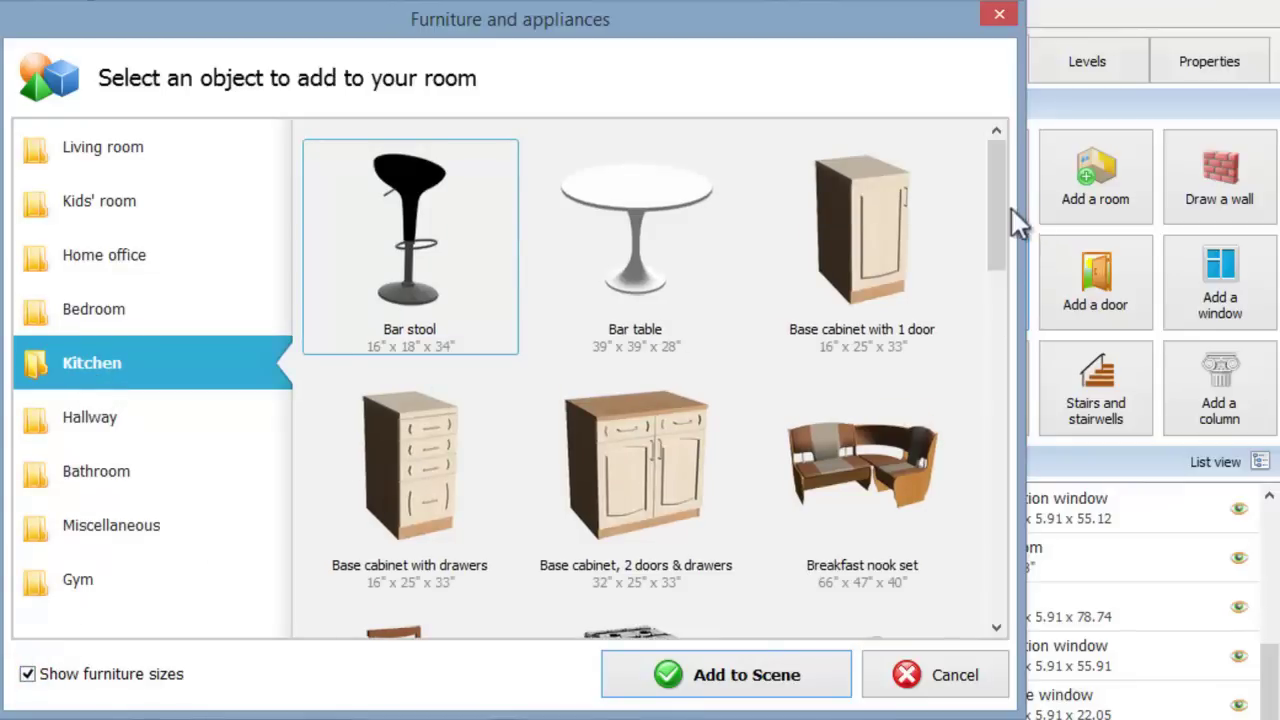
Add the Corner base cabinet to the 195 ft² room and rotate it into the top-left corner
{"action": "left_click_drag", "start_coordinate": [1005, 201], "coordinate": [1008, 298]}
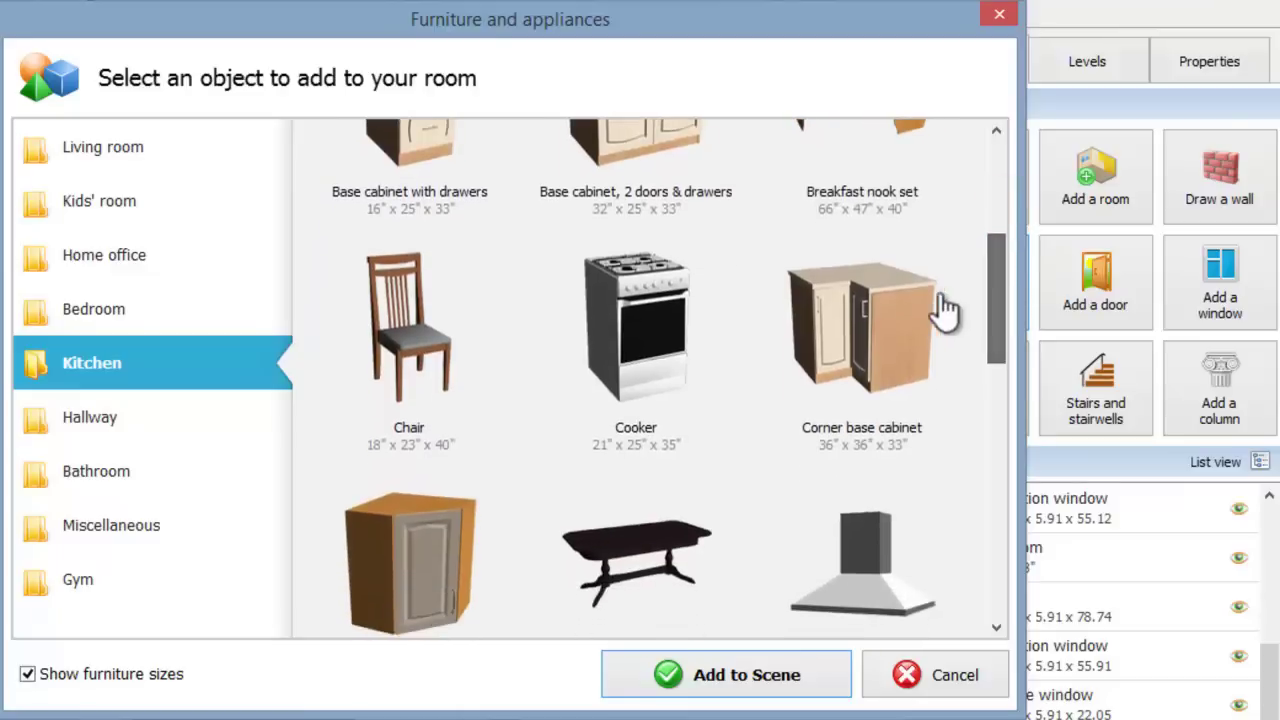
{"action": "left_click", "coordinate": [912, 328]}
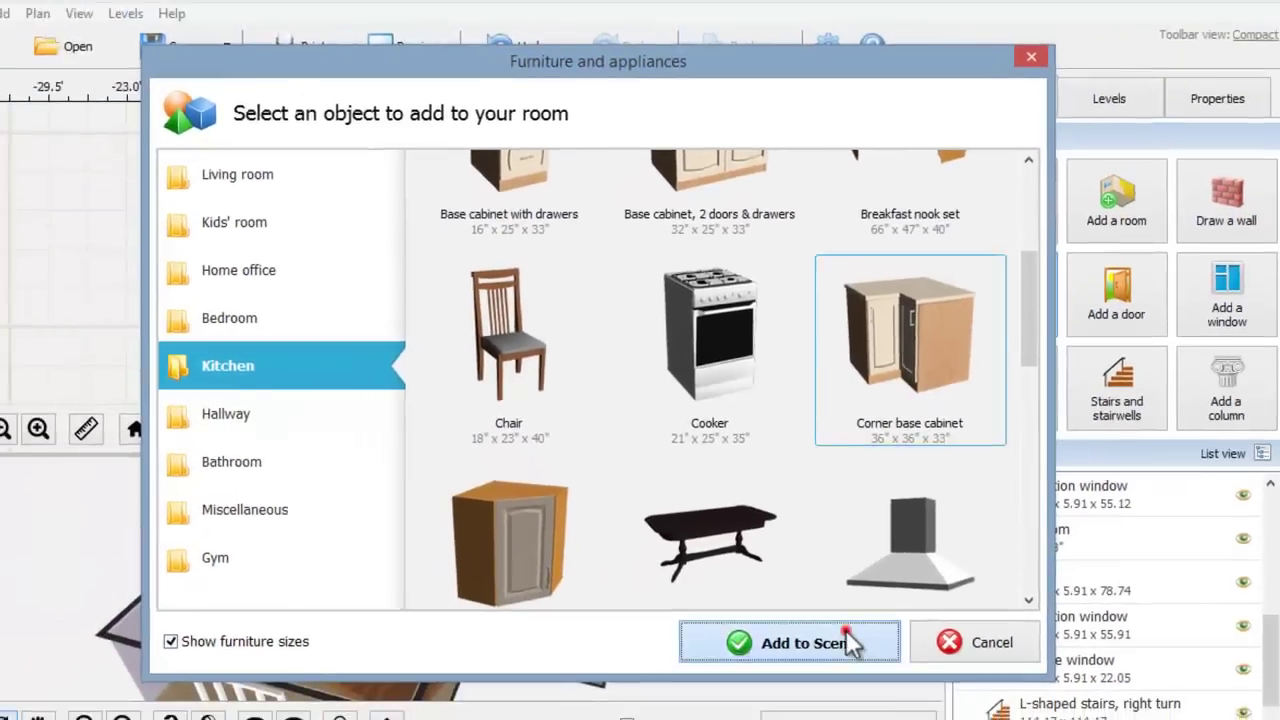
{"action": "left_click", "coordinate": [800, 675]}
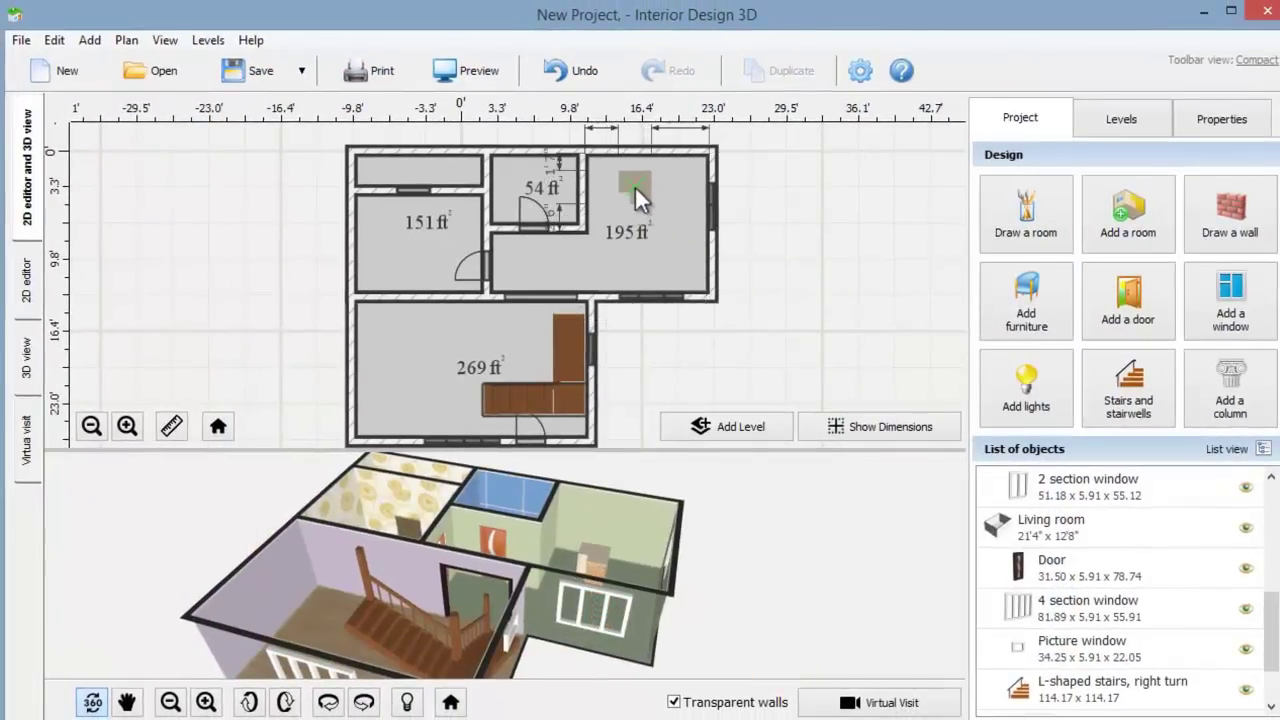
{"action": "left_click", "coordinate": [635, 186]}
{"action": "left_click_drag", "start_coordinate": [637, 135], "coordinate": [610, 173]}
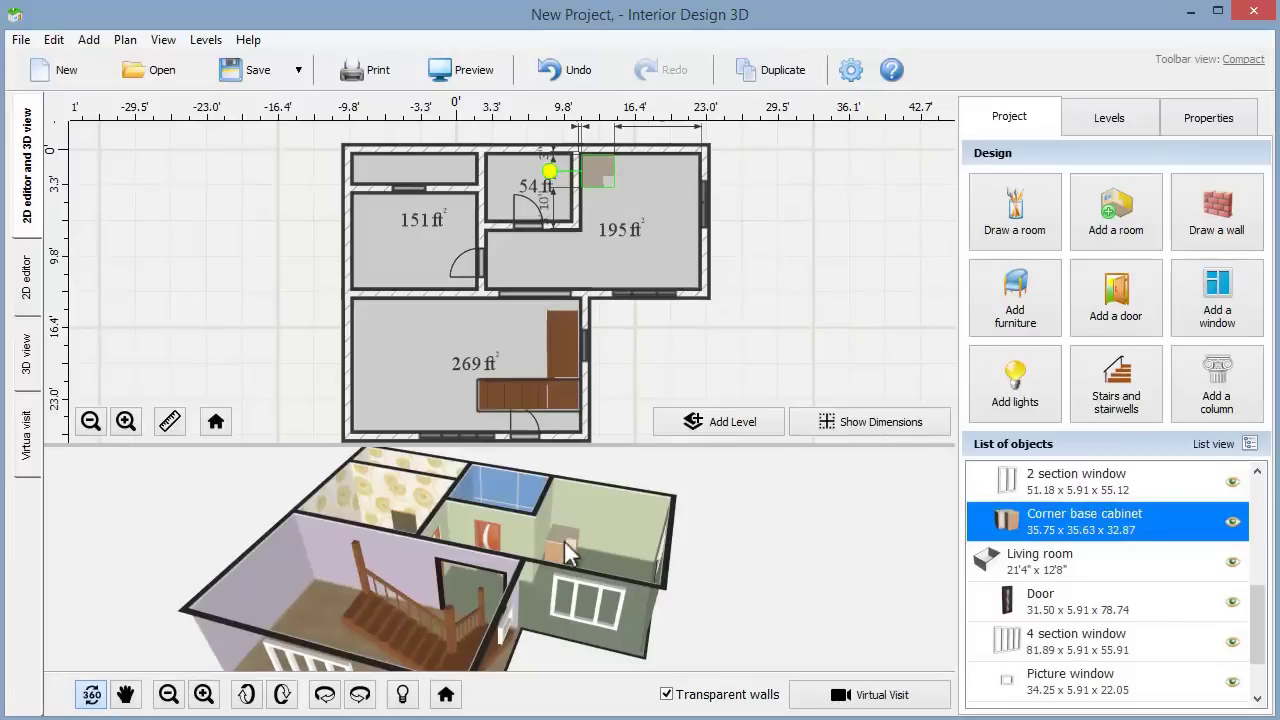
Show the floor plan alone in the 2D editor, zoomed in on the rooms
{"action": "left_click", "coordinate": [27, 278]}
{"action": "left_click", "coordinate": [126, 694]}
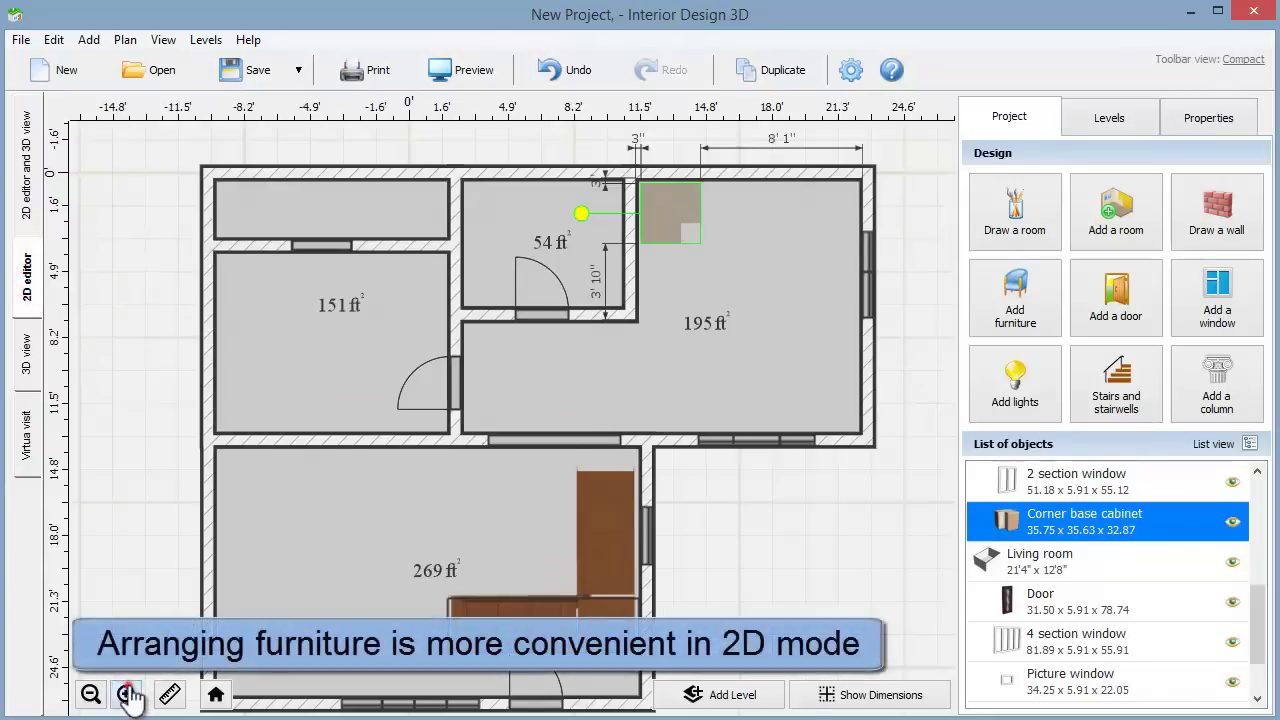
{"action": "left_click", "coordinate": [126, 694]}
{"action": "left_click_drag", "start_coordinate": [771, 476], "coordinate": [745, 560]}
Set measurement units to inches and nudge the corner cabinet against the wall
{"action": "left_click", "coordinate": [849, 71]}
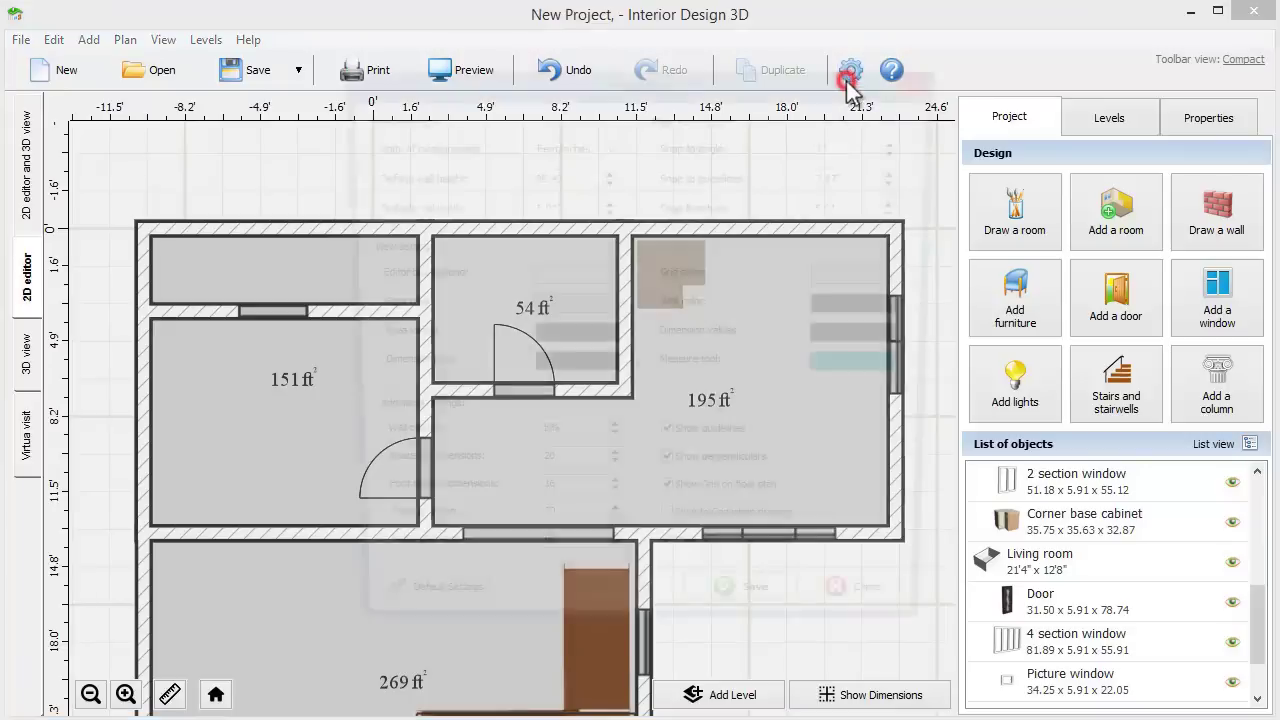
{"action": "left_click", "coordinate": [603, 148]}
{"action": "left_click", "coordinate": [574, 214]}
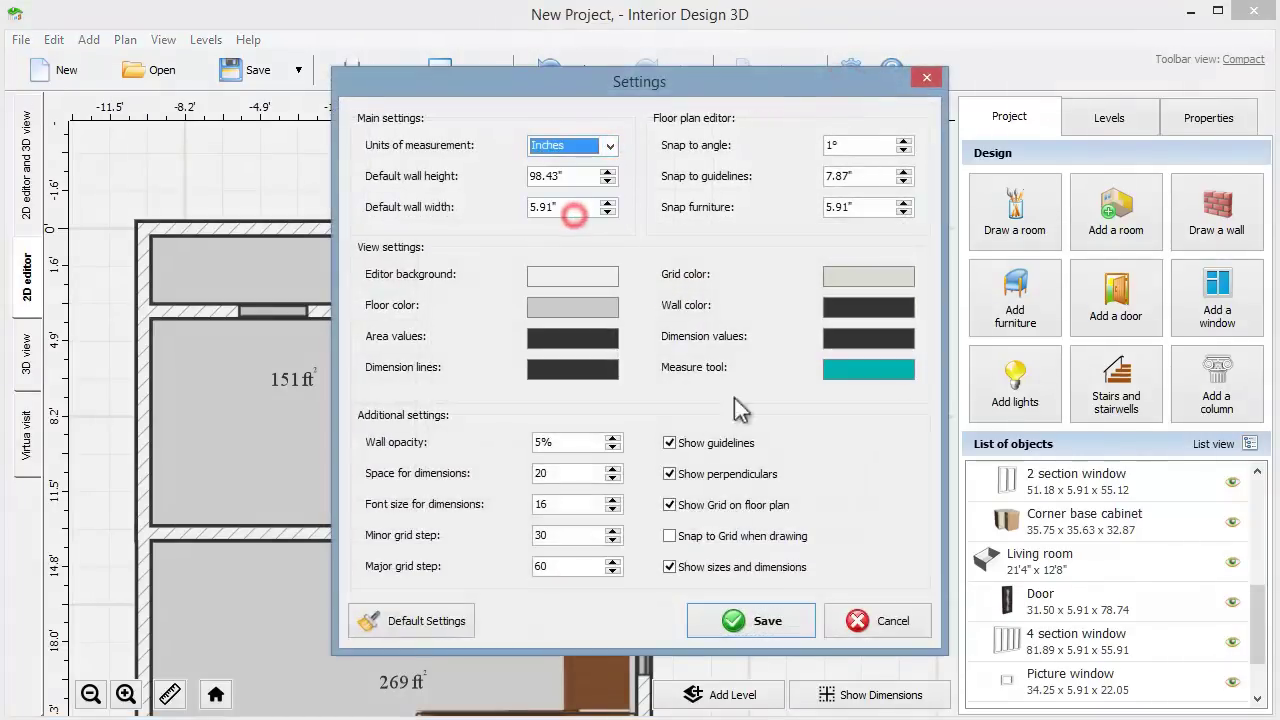
{"action": "left_click", "coordinate": [722, 621]}
{"action": "left_click", "coordinate": [665, 283]}
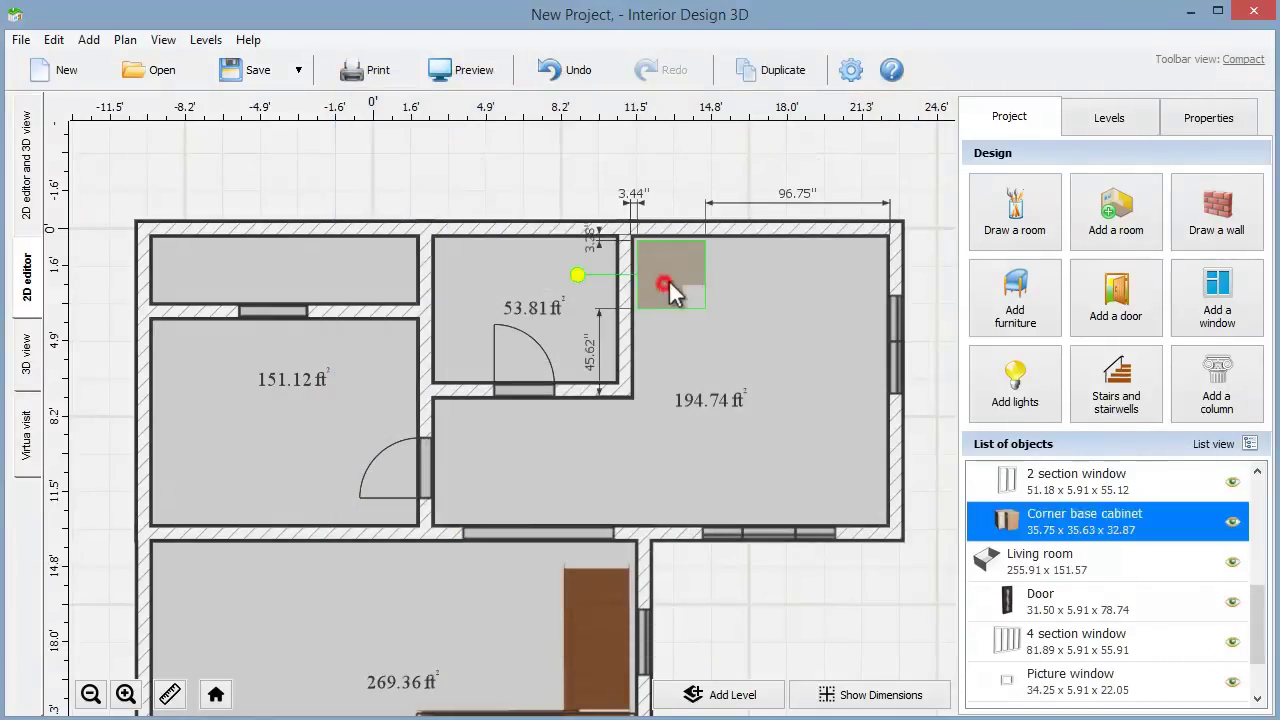
{"action": "left_click_drag", "start_coordinate": [669, 265], "coordinate": [666, 260]}
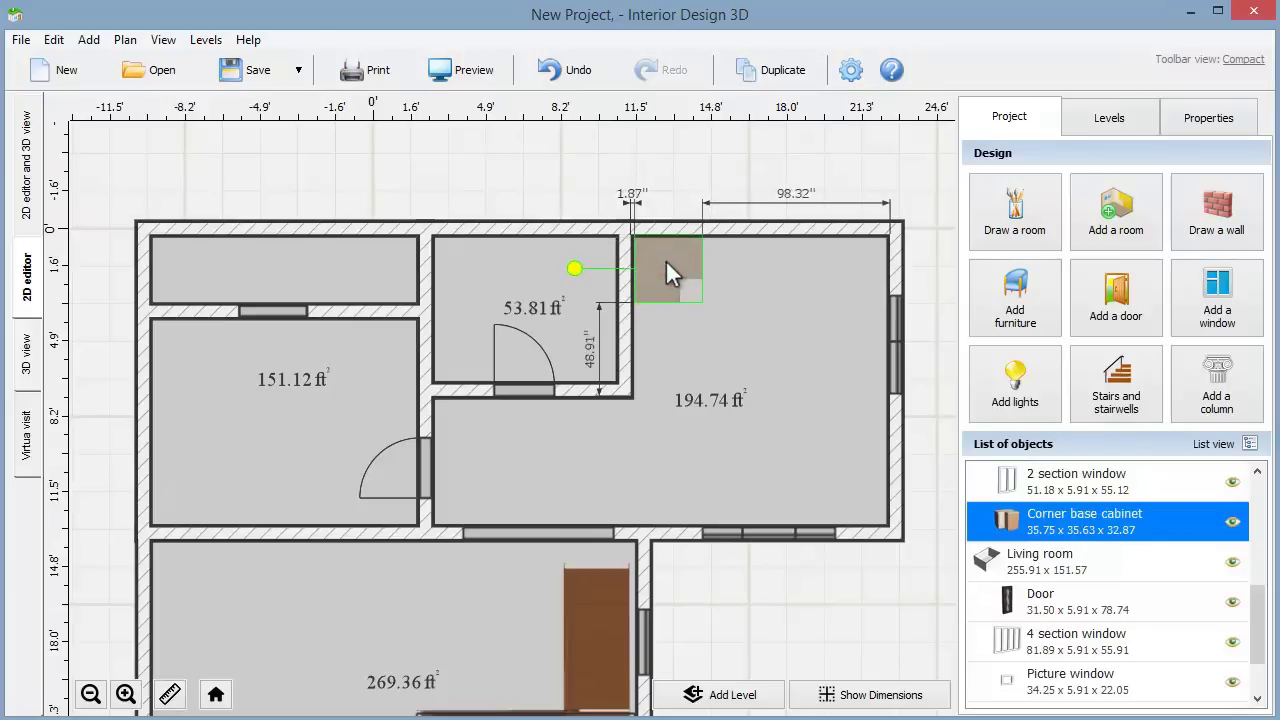
Line the top wall with a cooker, a 2-door base cabinet with drawers, and a sink cabinet
{"action": "left_click", "coordinate": [1013, 297]}
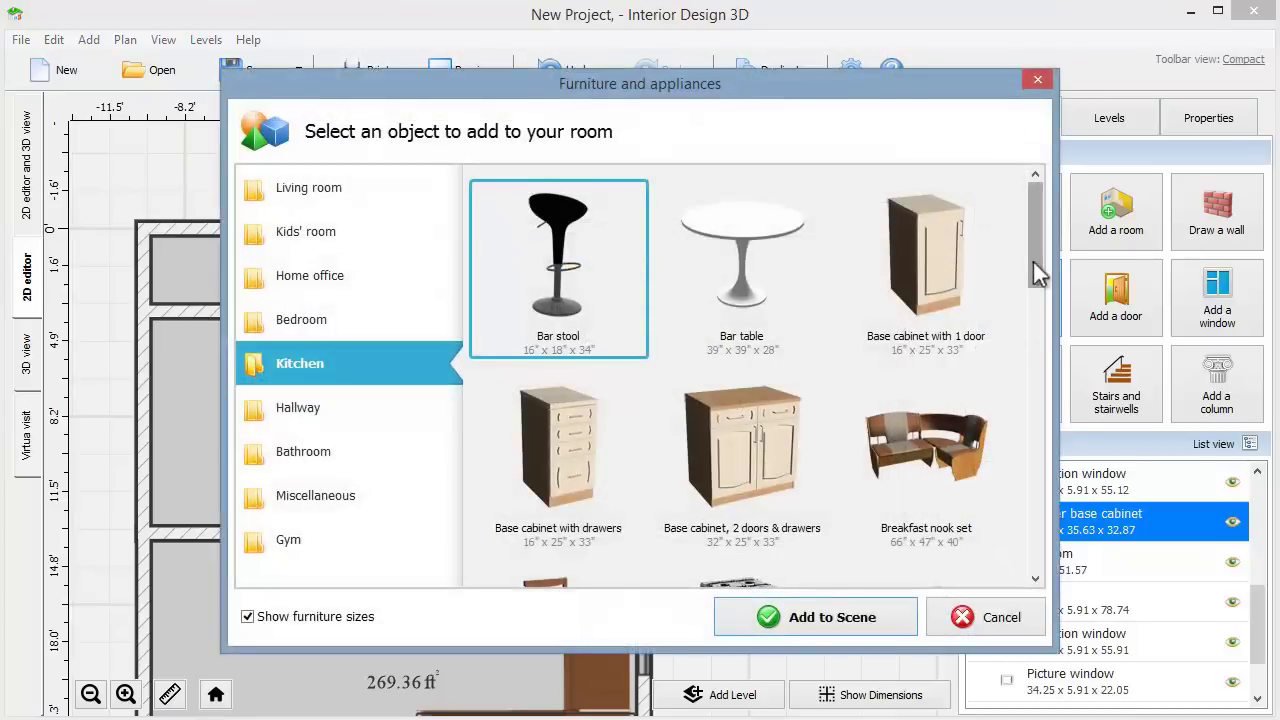
{"action": "left_click_drag", "start_coordinate": [1033, 261], "coordinate": [1033, 327]}
{"action": "double_click", "coordinate": [735, 345]}
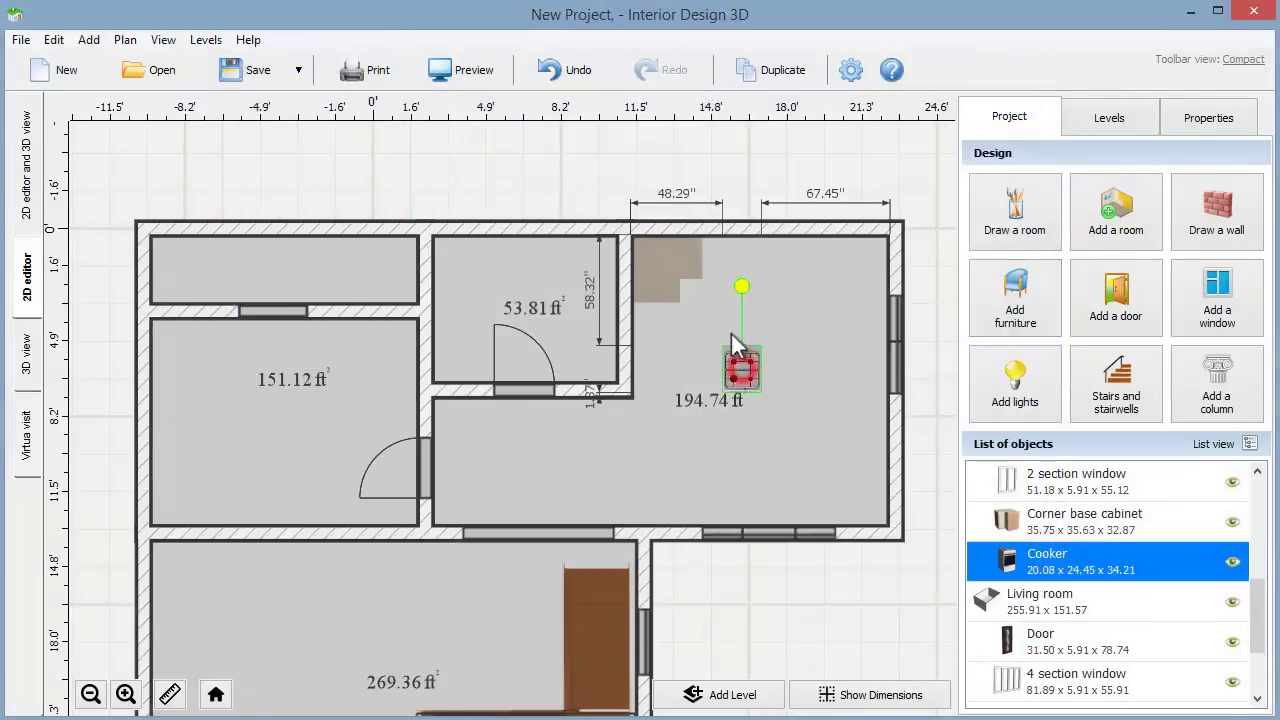
{"action": "left_click_drag", "start_coordinate": [743, 368], "coordinate": [725, 262]}
{"action": "left_click", "coordinate": [1016, 299]}
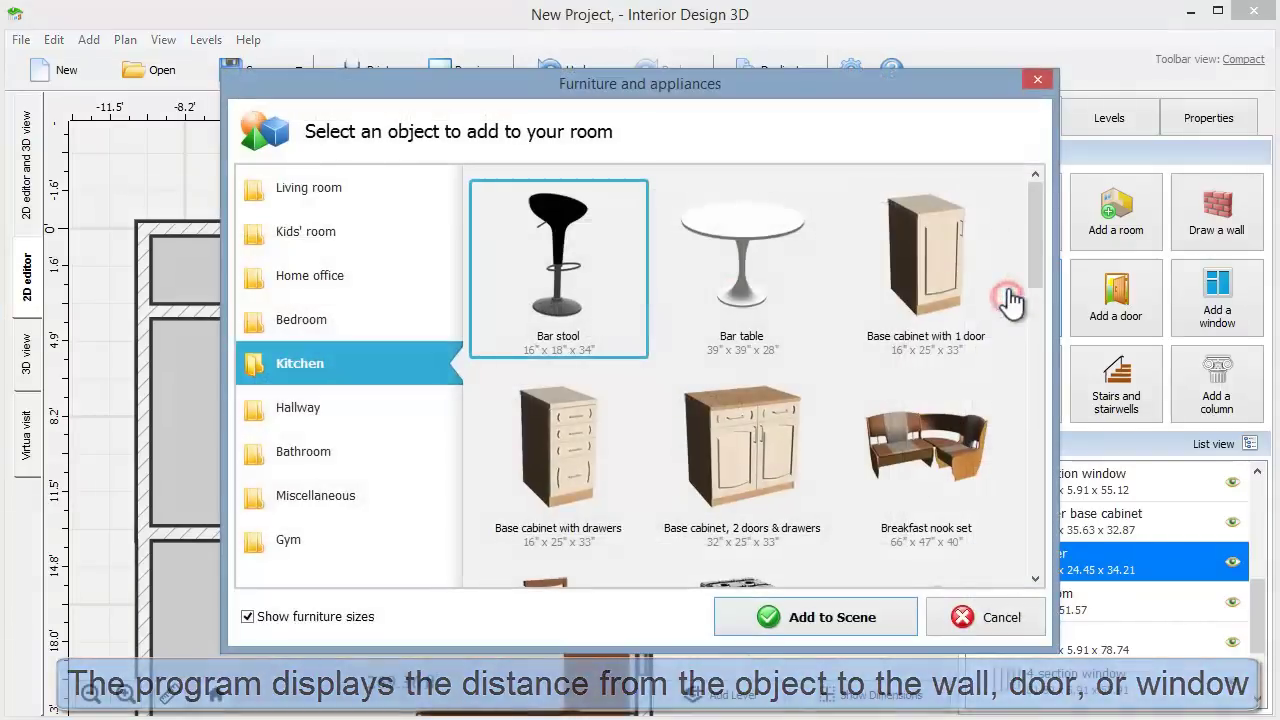
{"action": "left_click", "coordinate": [780, 432]}
{"action": "double_click", "coordinate": [778, 432]}
{"action": "left_click_drag", "start_coordinate": [776, 345], "coordinate": [771, 258]}
{"action": "left_click", "coordinate": [1007, 310]}
{"action": "left_click_drag", "start_coordinate": [1034, 230], "coordinate": [1034, 415]}
{"action": "double_click", "coordinate": [566, 486]}
{"action": "left_click_drag", "start_coordinate": [826, 334], "coordinate": [833, 258]}
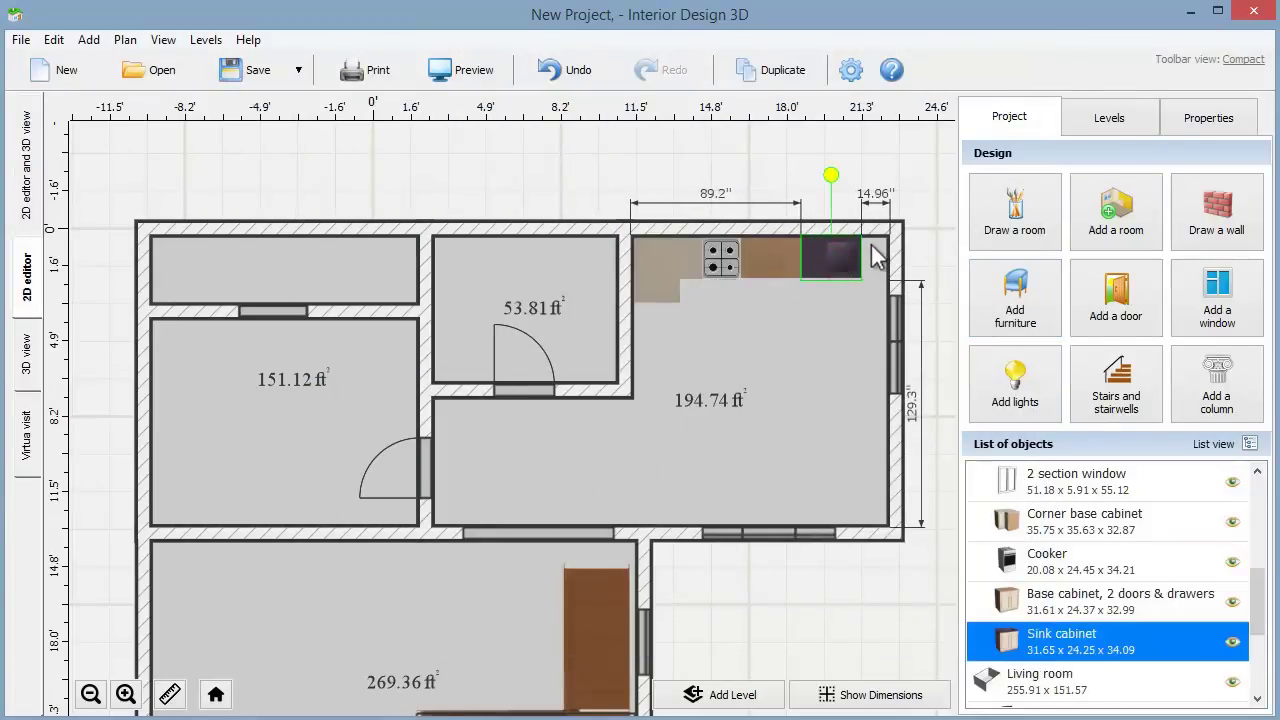
Add the 3-door high cabinet, set its length to 14.96 in, and fit it in the top-right corner
{"action": "left_click", "coordinate": [983, 290]}
{"action": "left_click_drag", "start_coordinate": [1028, 261], "coordinate": [1030, 395]}
{"action": "double_click", "coordinate": [757, 423]}
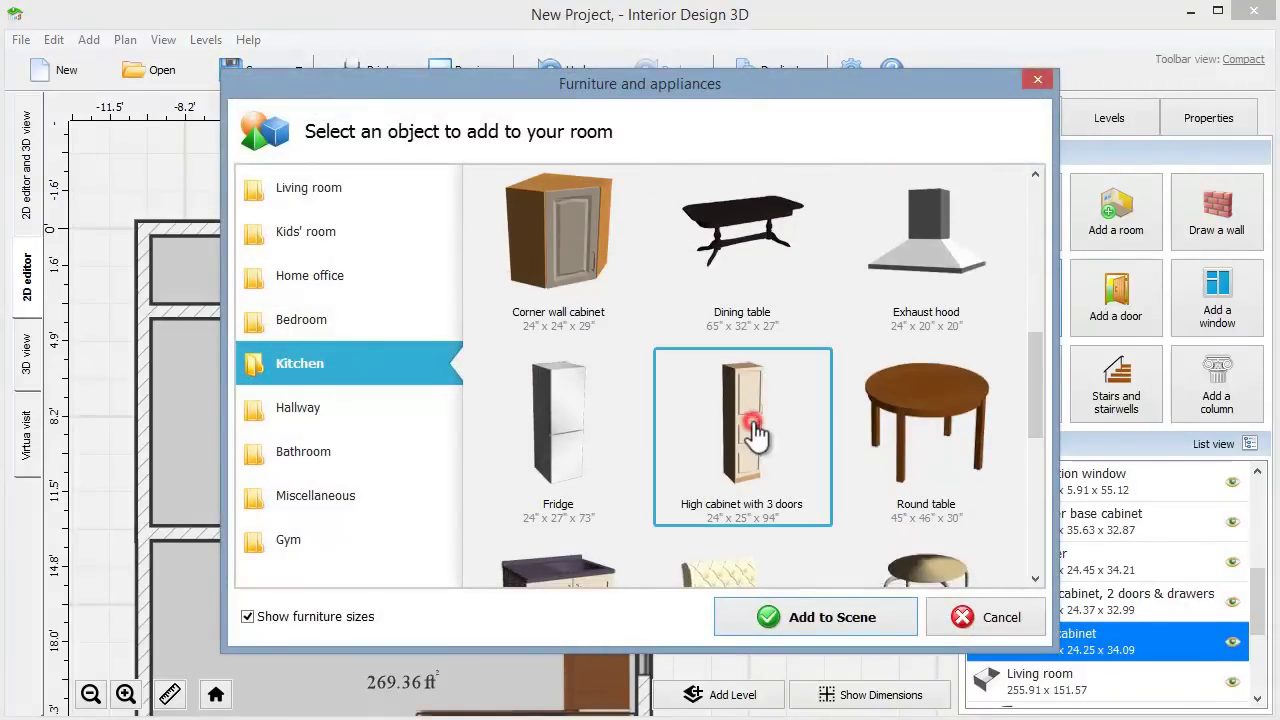
{"action": "left_click_drag", "start_coordinate": [741, 422], "coordinate": [838, 354]}
{"action": "left_click", "coordinate": [1205, 117]}
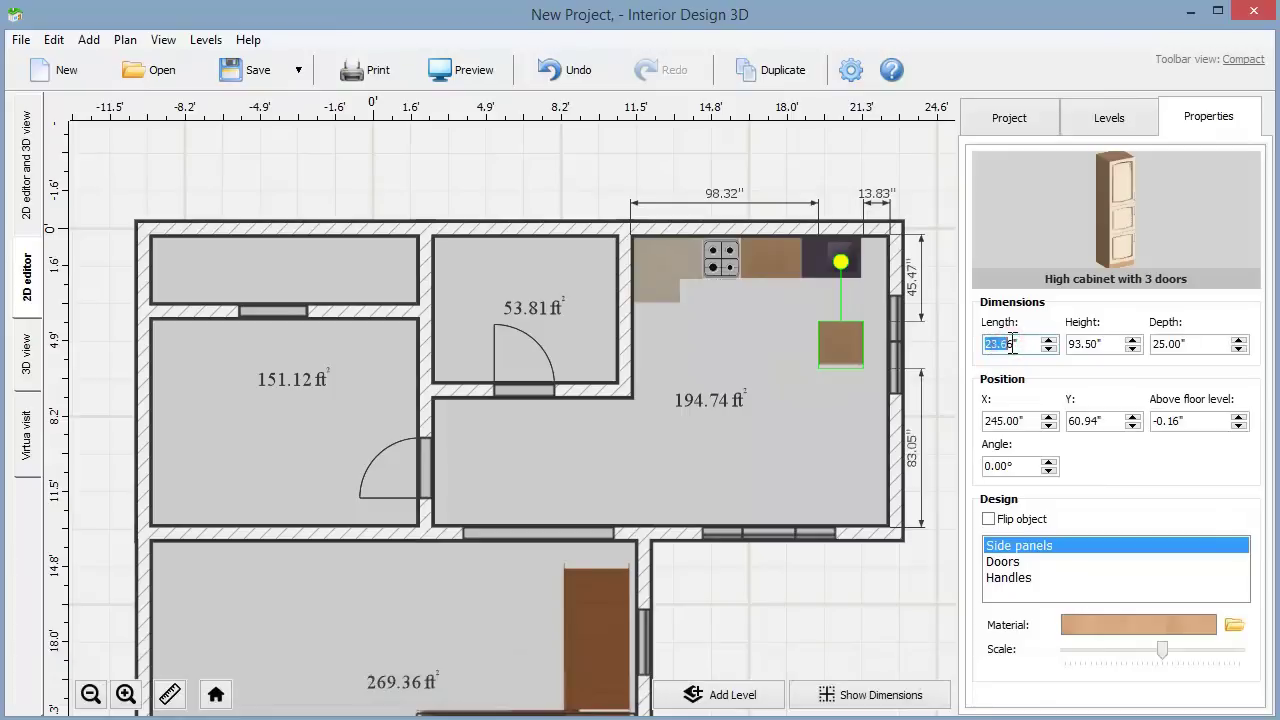
{"action": "left_click", "coordinate": [1014, 343]}
{"action": "type", "text": "14.96"}
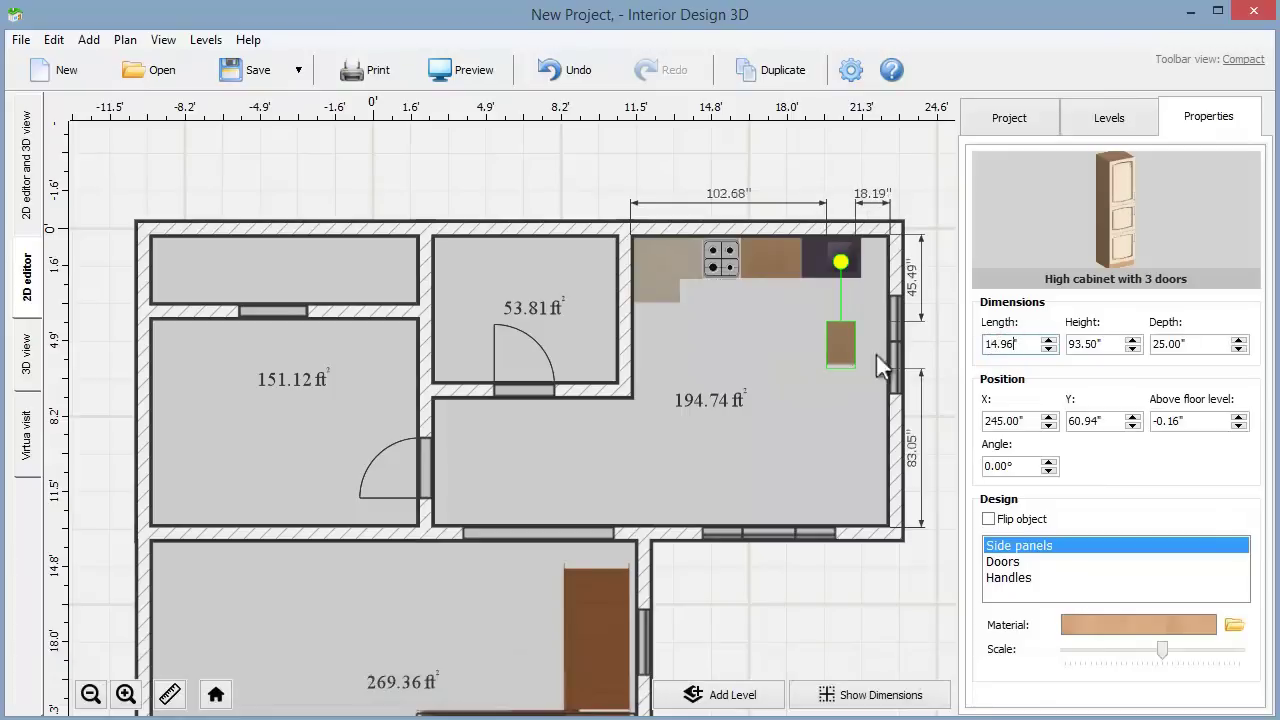
{"action": "left_click_drag", "start_coordinate": [838, 350], "coordinate": [875, 264]}
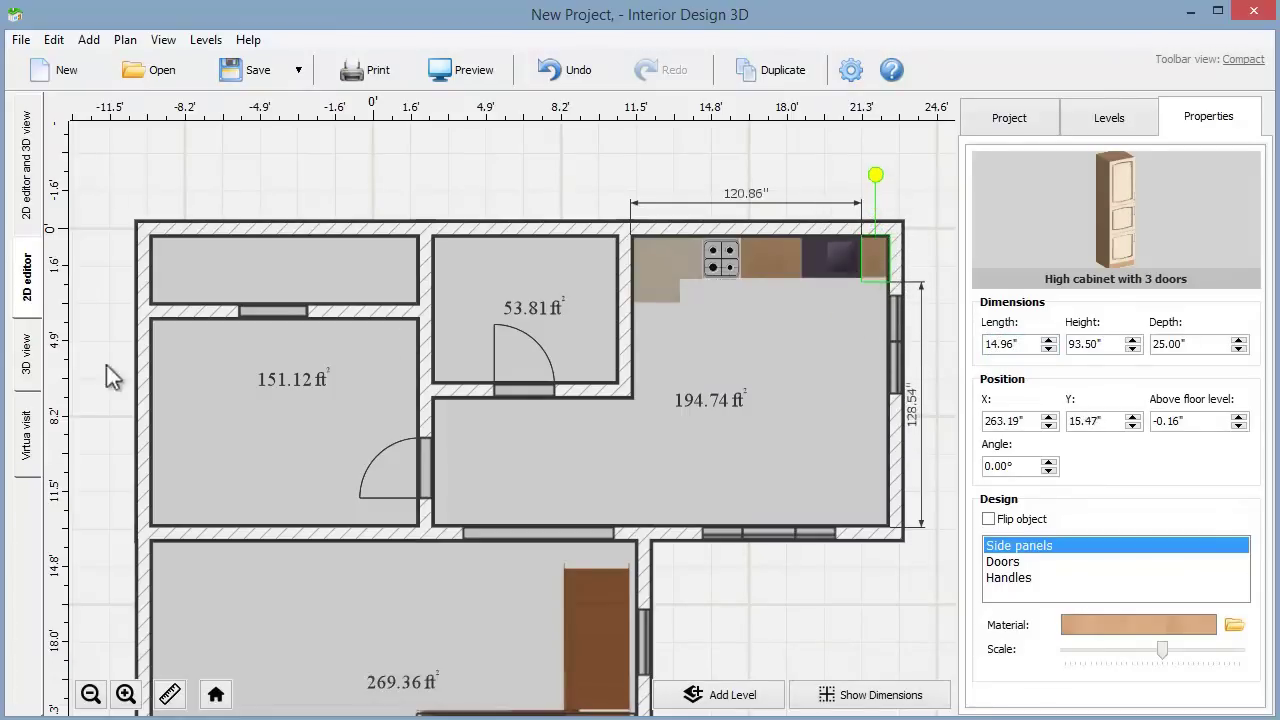
{"action": "left_click", "coordinate": [27, 365]}
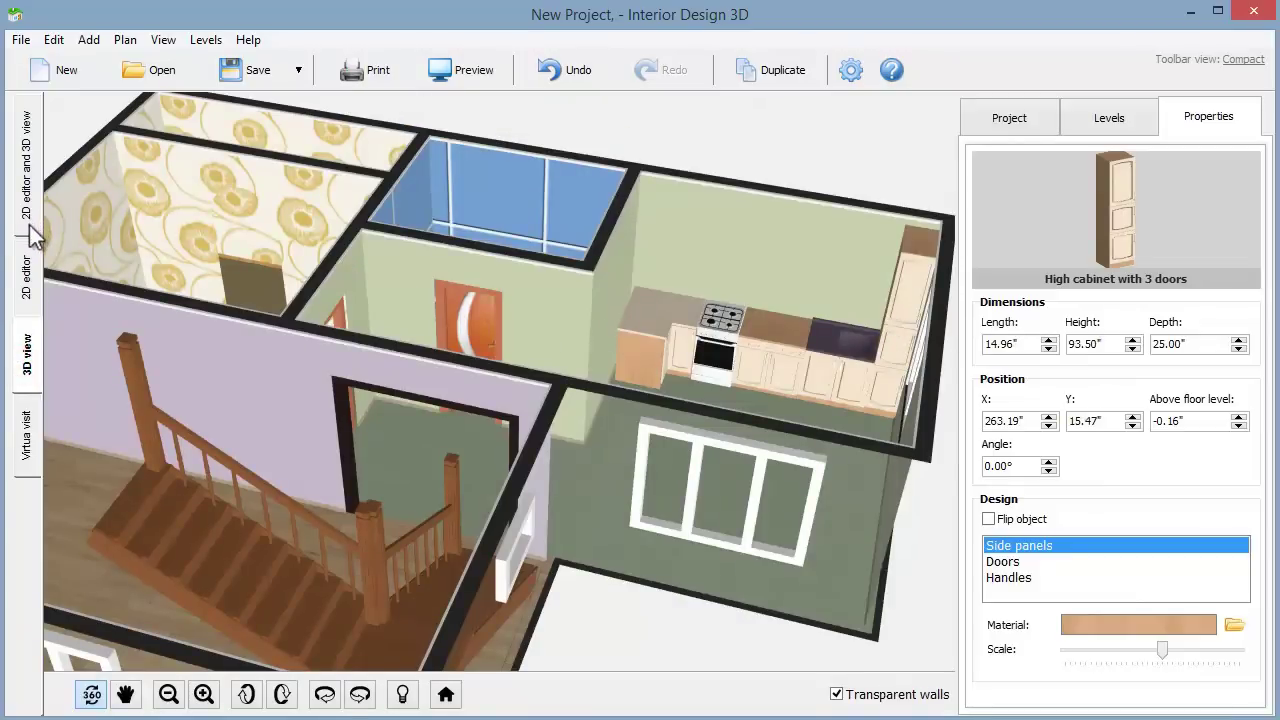
{"action": "left_click", "coordinate": [27, 265]}
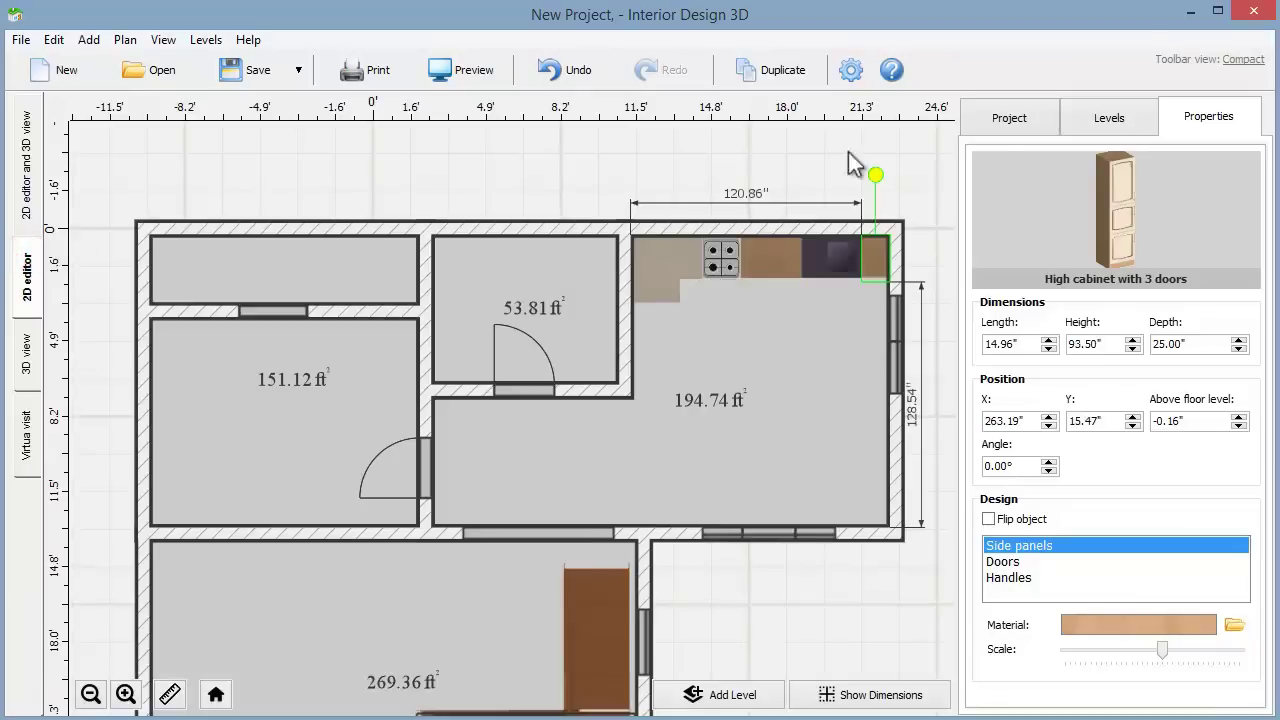
Add a Kitchen wall cabinet with 2 glass doors on the kitchen's top wall
{"action": "left_click", "coordinate": [1006, 124]}
{"action": "left_click", "coordinate": [1036, 289]}
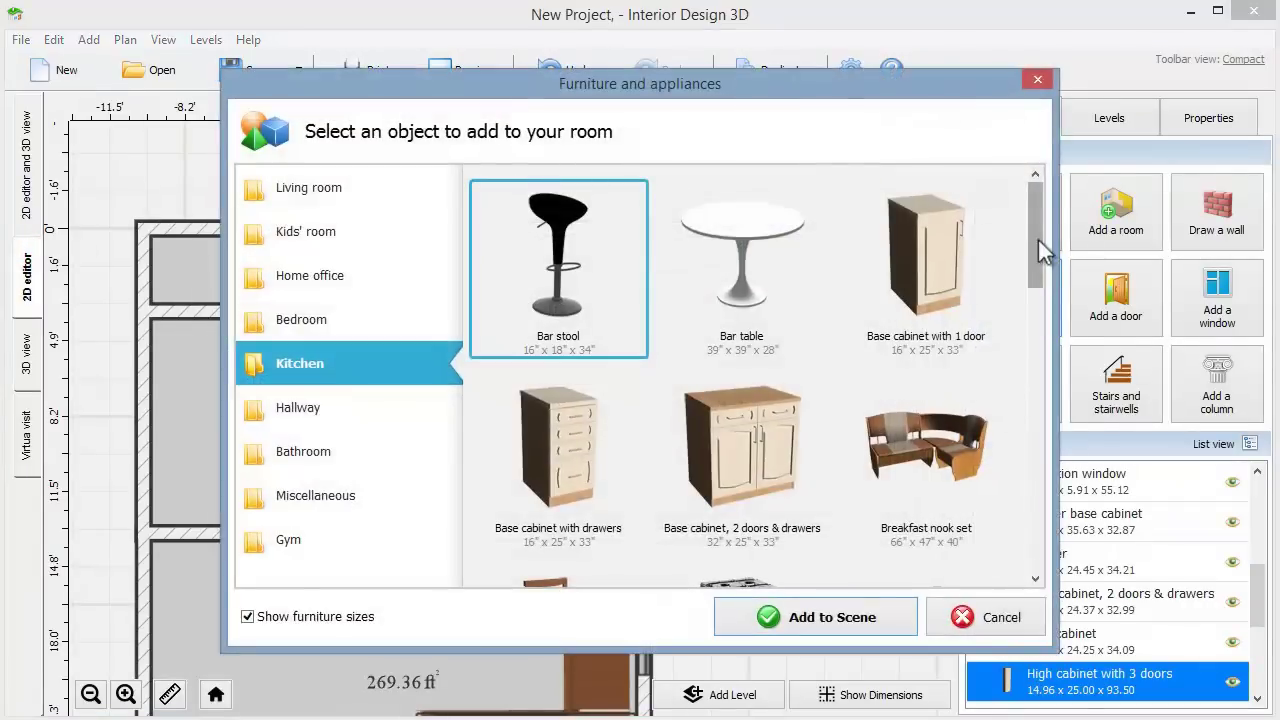
{"action": "left_click_drag", "start_coordinate": [1038, 239], "coordinate": [993, 490]}
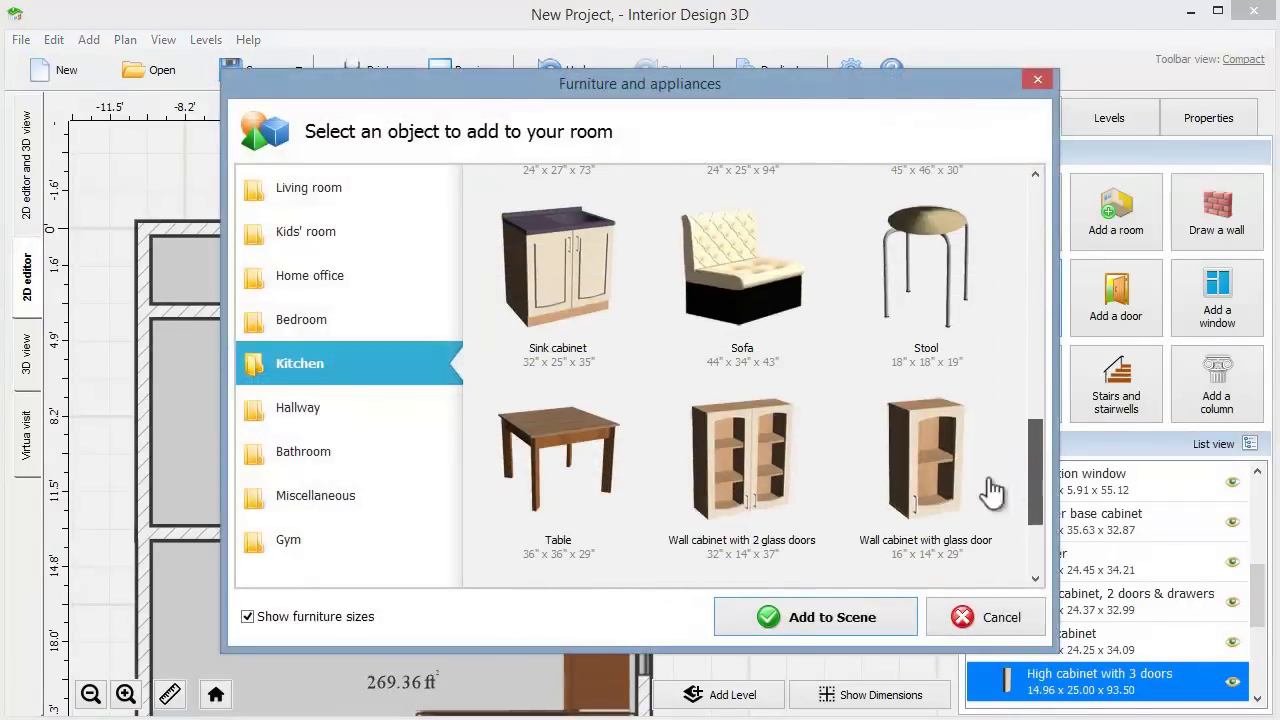
{"action": "double_click", "coordinate": [737, 457]}
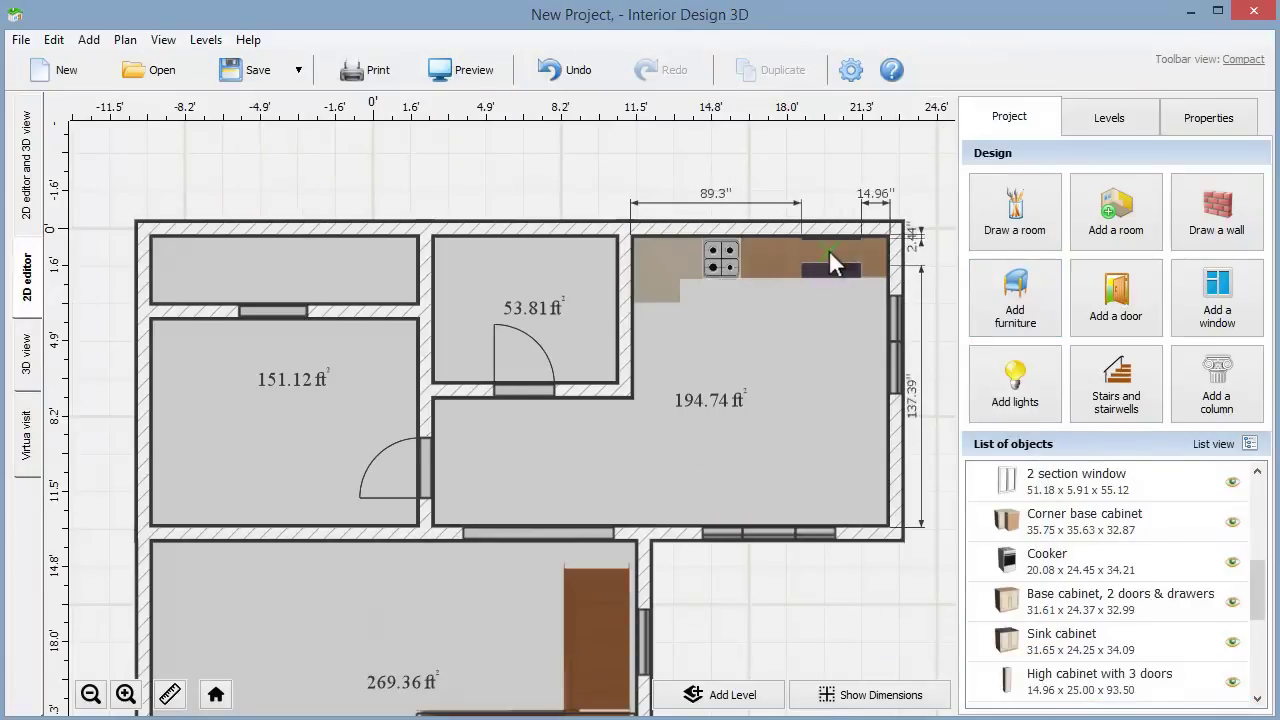
{"action": "left_click", "coordinate": [831, 249]}
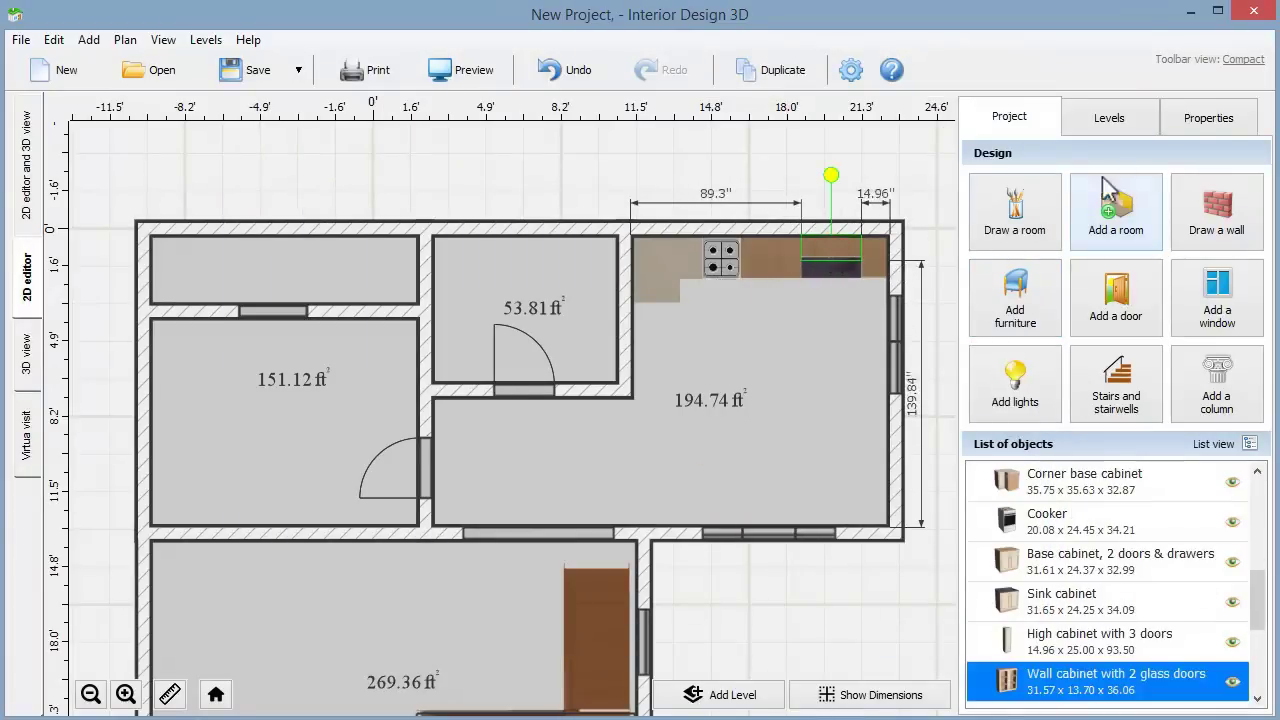
Raise the wall cabinet to 51.35 in above floor level and check it in 3D
{"action": "left_click", "coordinate": [1212, 119]}
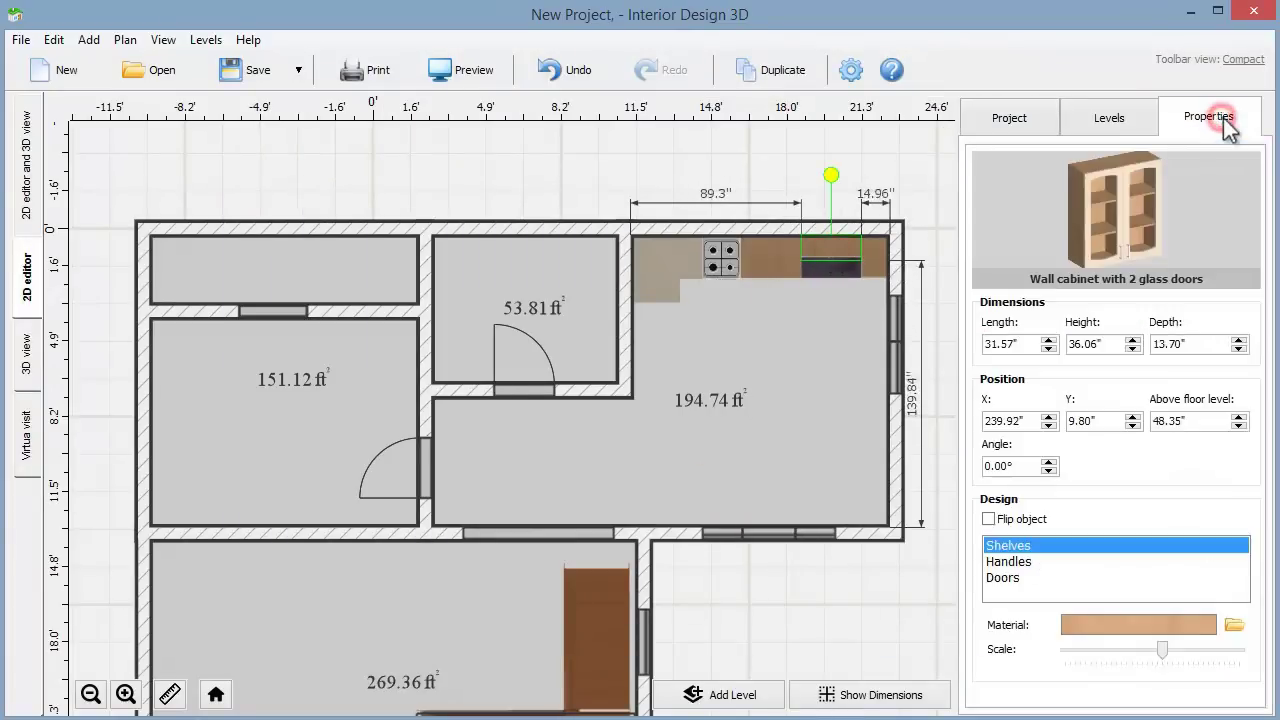
{"action": "left_click", "coordinate": [1165, 425]}
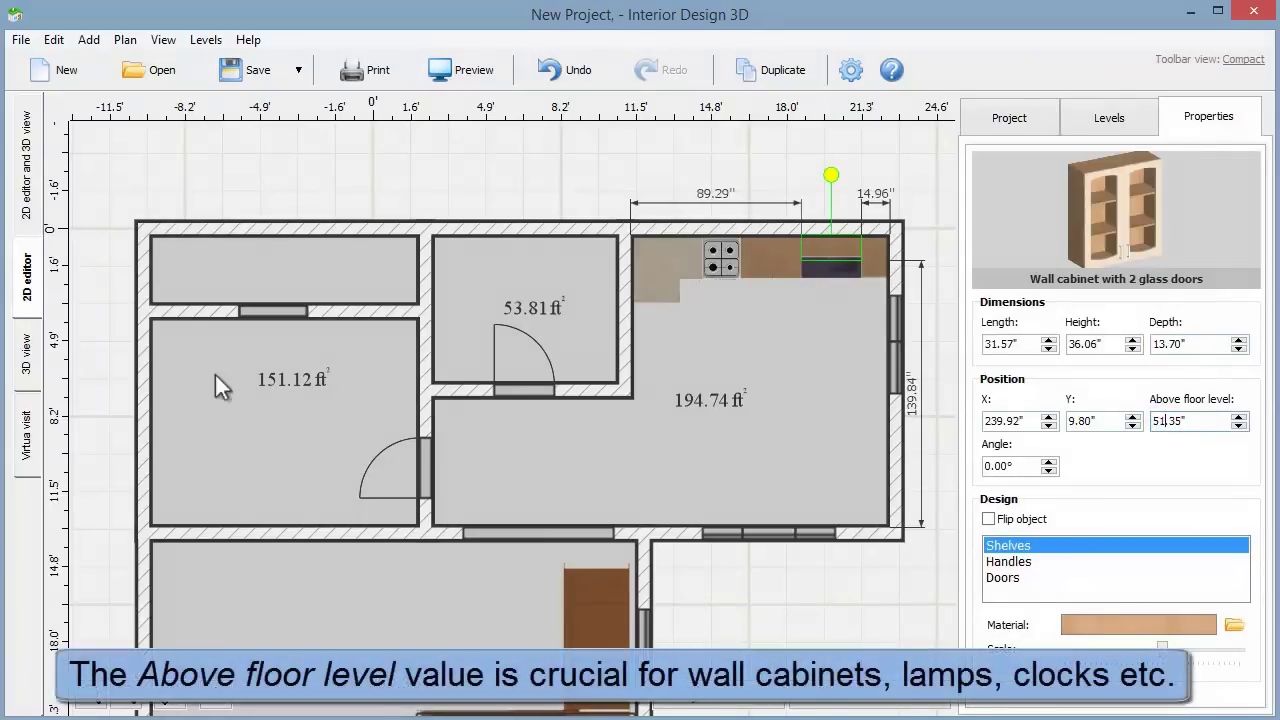
{"action": "left_click", "coordinate": [26, 352]}
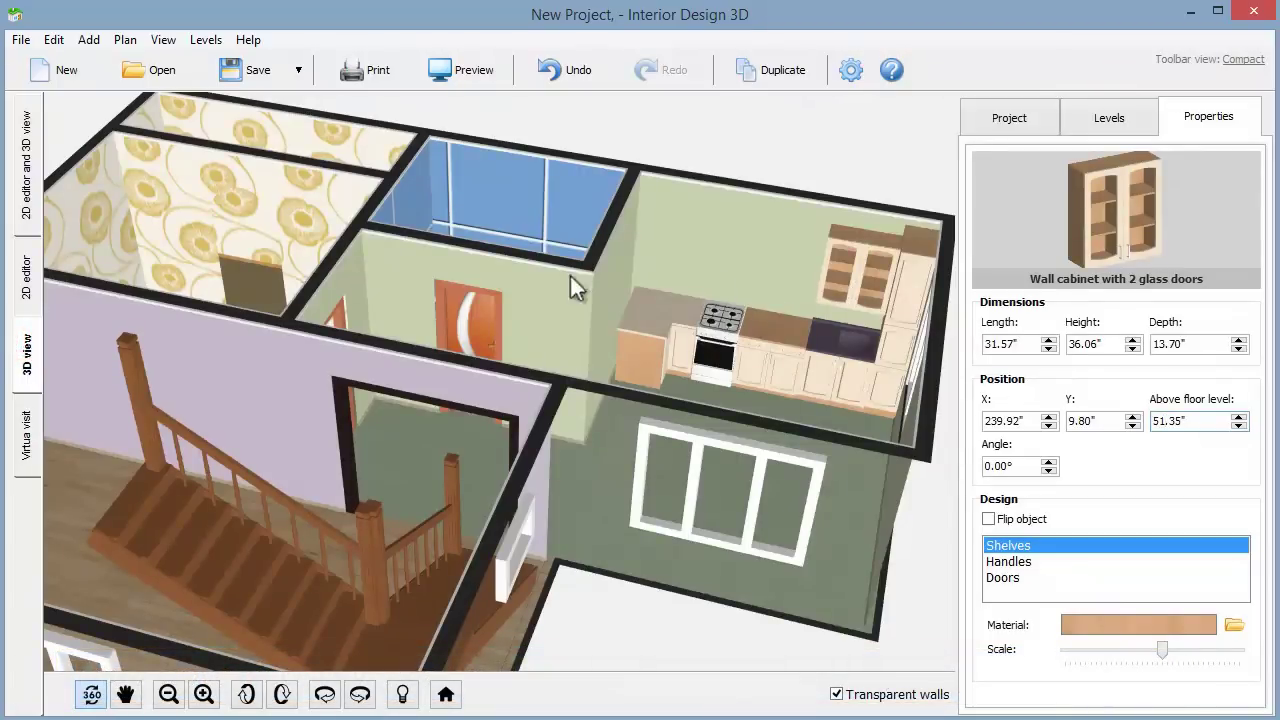
{"action": "left_click", "coordinate": [27, 215]}
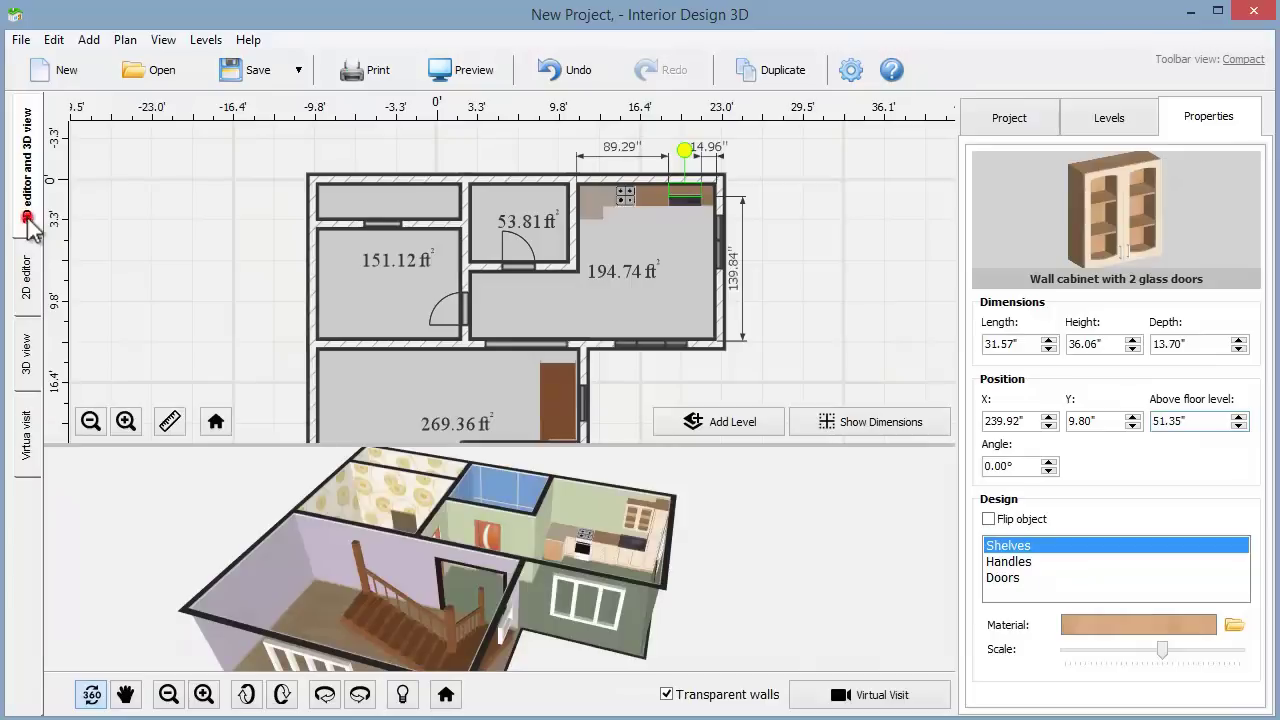
Add the Breakfast nook set to the kitchen corner, rotated 90 degrees
{"action": "left_click", "coordinate": [1009, 120]}
{"action": "left_click", "coordinate": [1034, 286]}
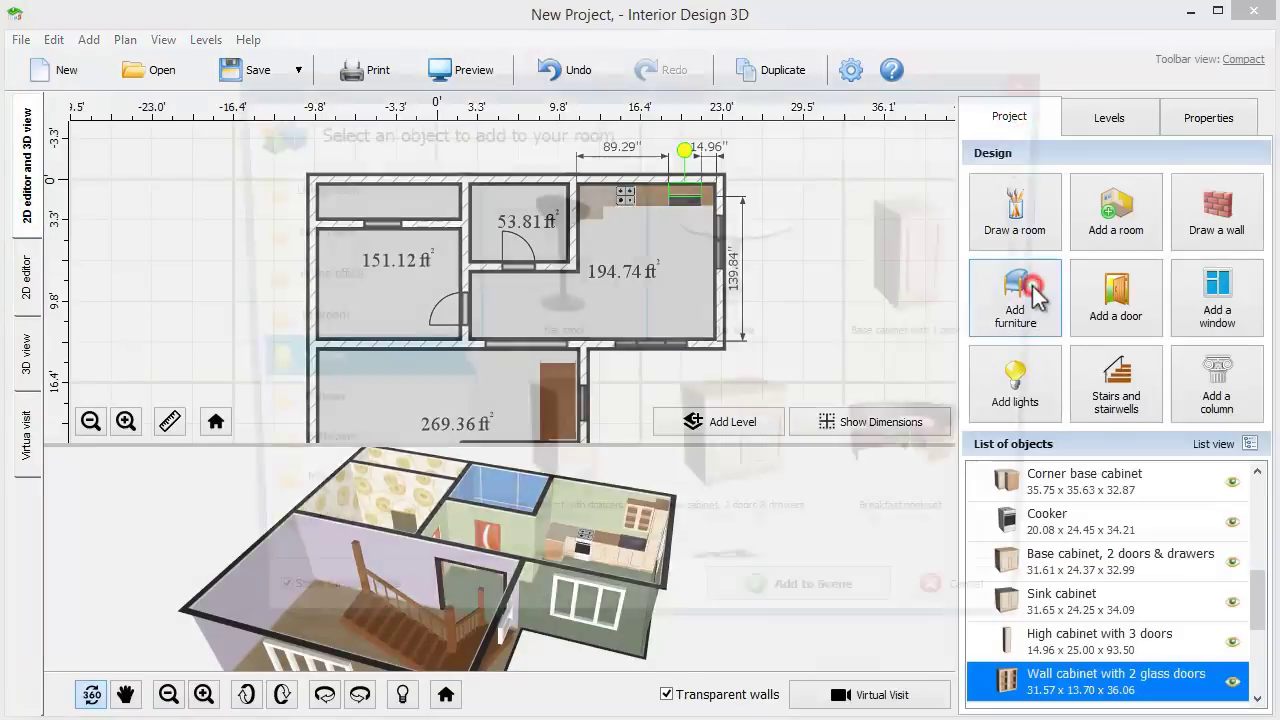
{"action": "left_click", "coordinate": [896, 525]}
{"action": "left_click", "coordinate": [864, 620]}
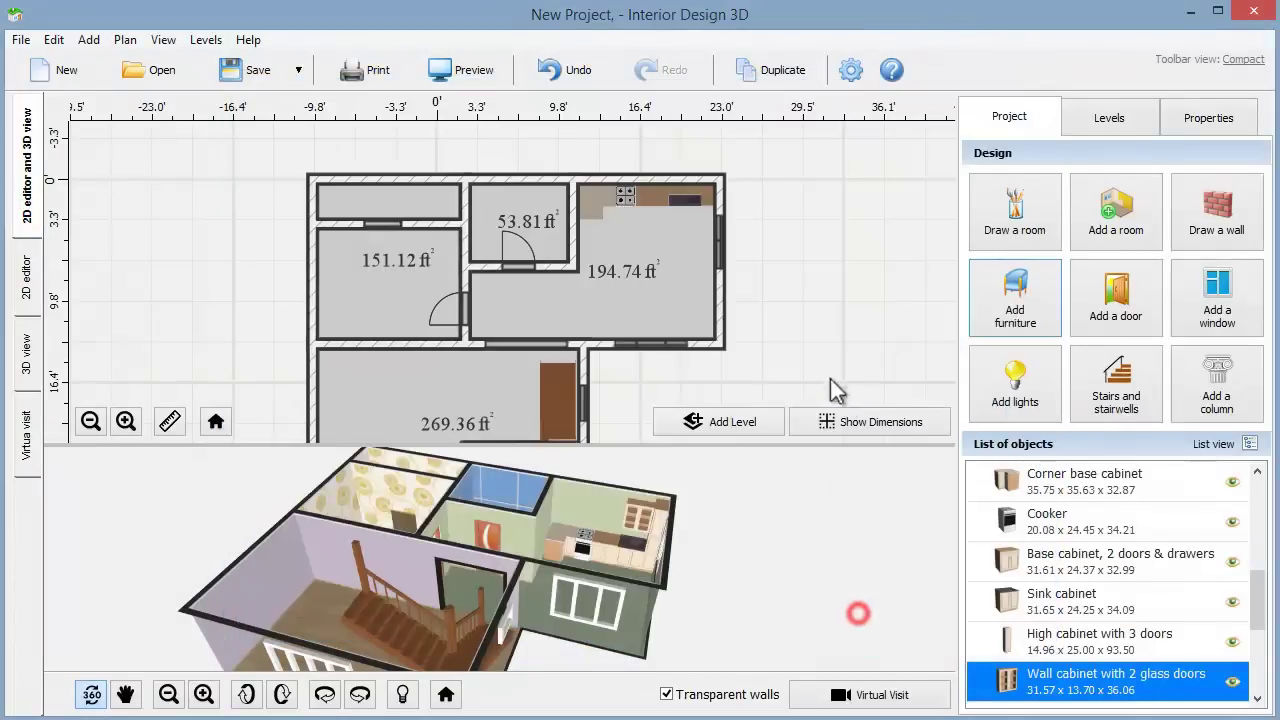
{"action": "left_click", "coordinate": [680, 314]}
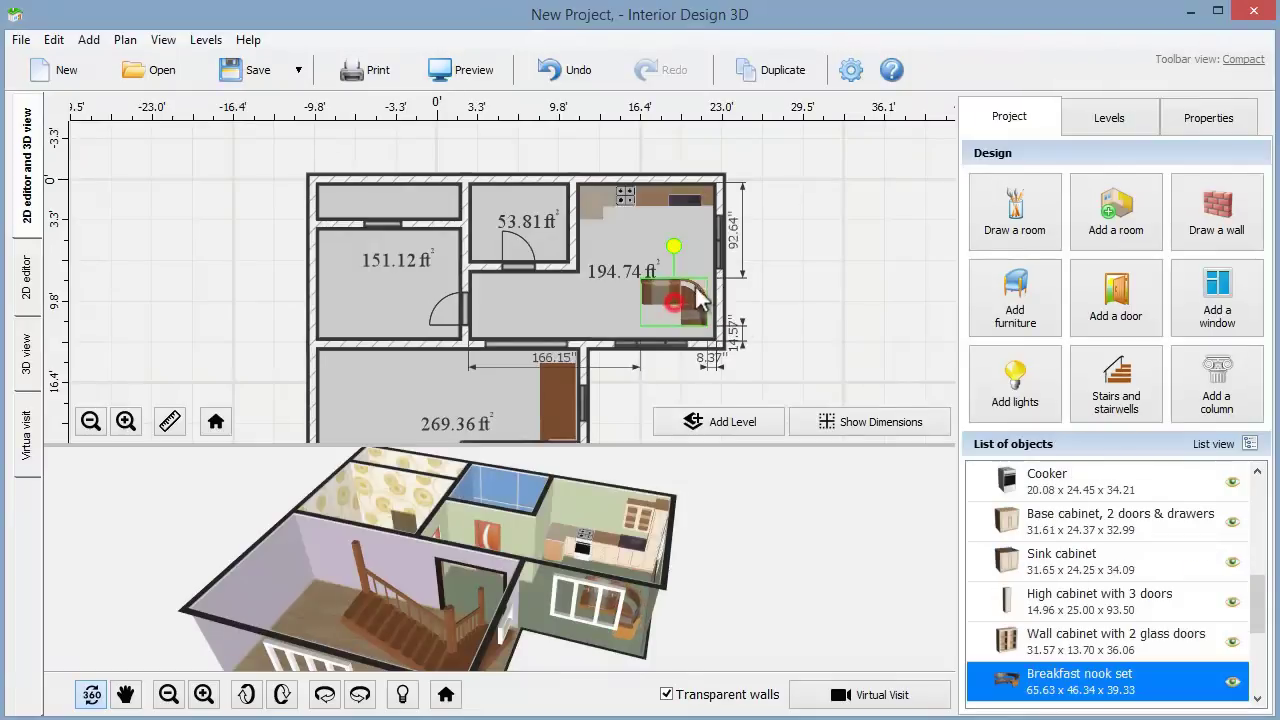
{"action": "left_click_drag", "start_coordinate": [676, 256], "coordinate": [700, 318]}
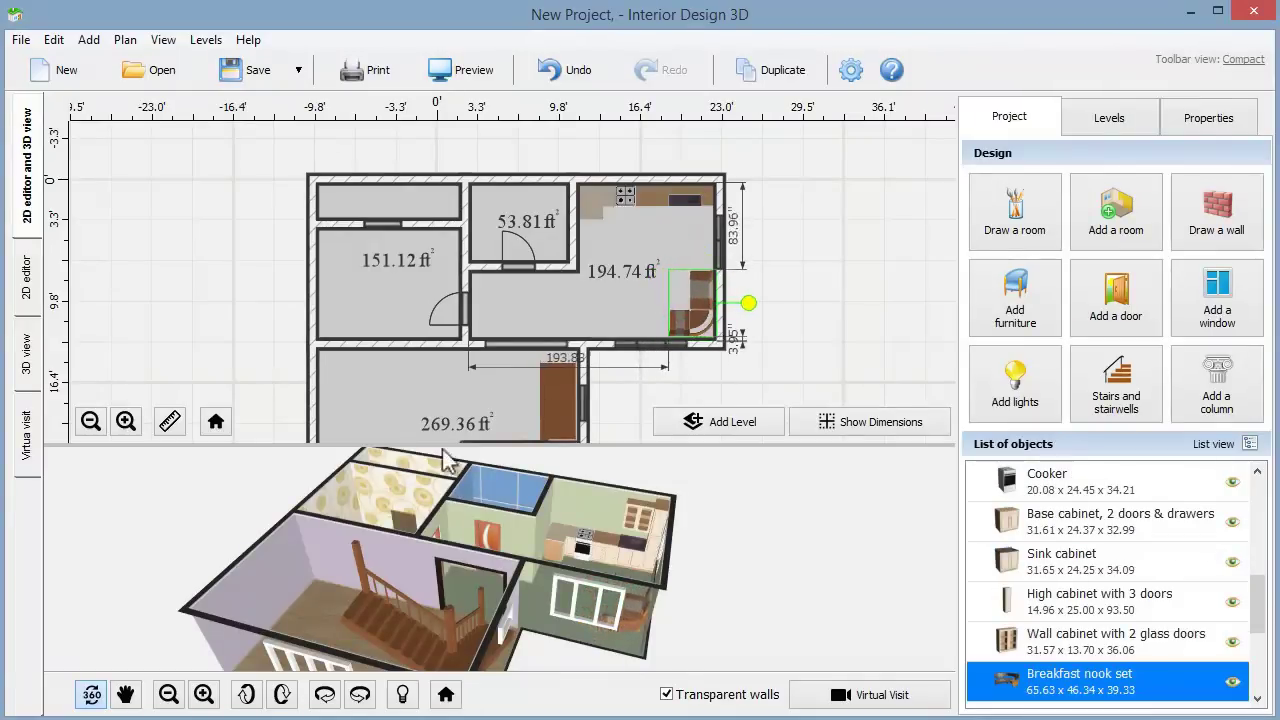
Orbit the full 3D view toward the breakfast nook and show its properties
{"action": "left_click", "coordinate": [28, 368]}
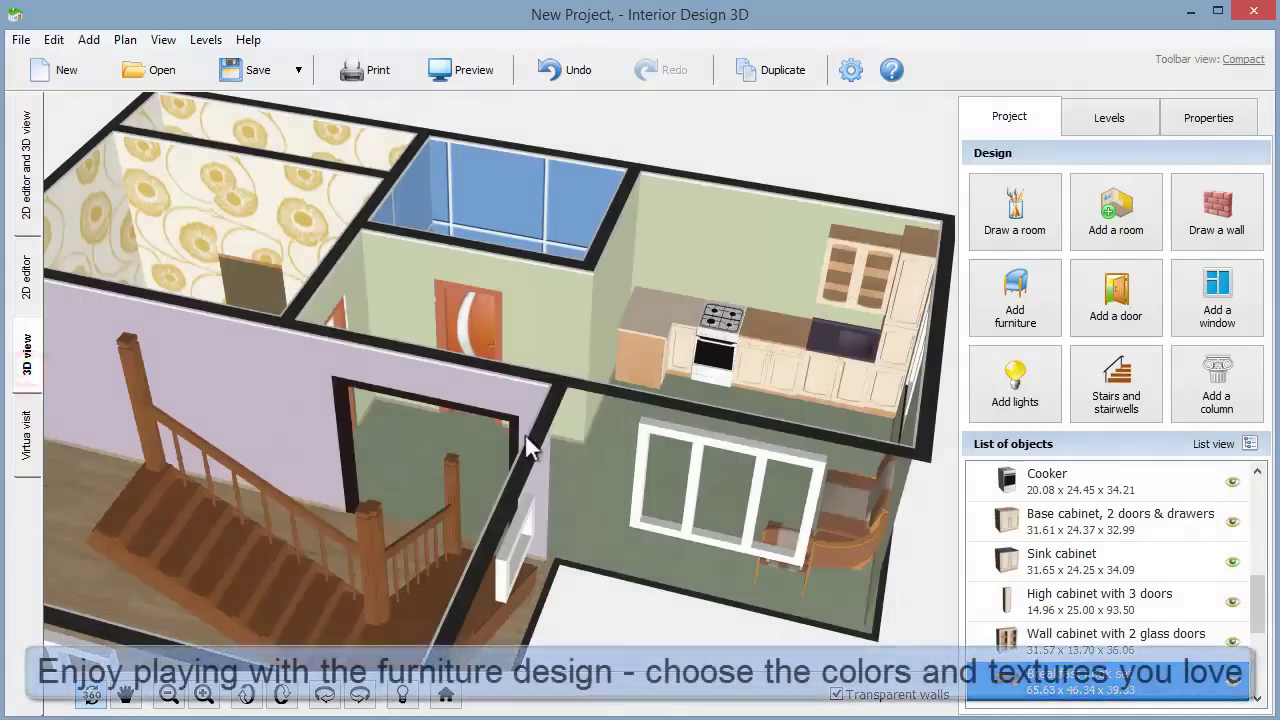
{"action": "left_click_drag", "start_coordinate": [528, 443], "coordinate": [243, 348]}
{"action": "left_click_drag", "start_coordinate": [128, 600], "coordinate": [504, 462]}
{"action": "left_click", "coordinate": [1209, 117]}
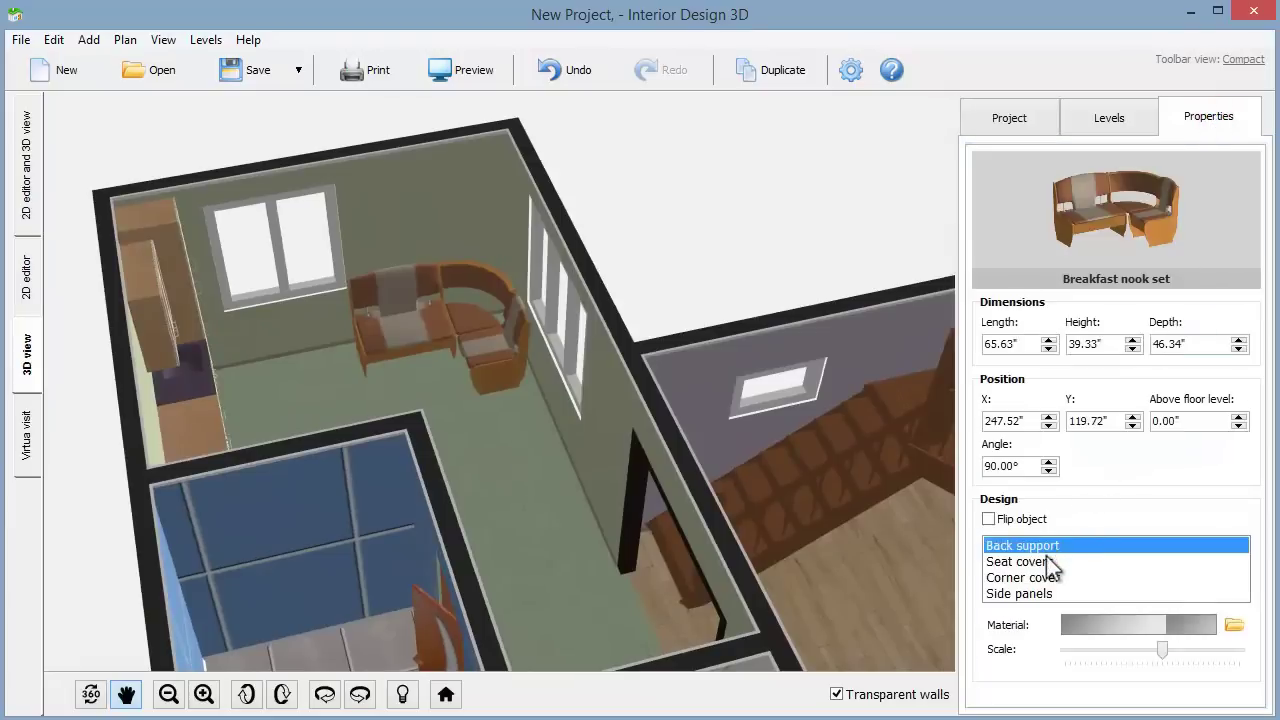
Apply a dark green fabric material to the nook's seat covers
{"action": "left_click", "coordinate": [1042, 561]}
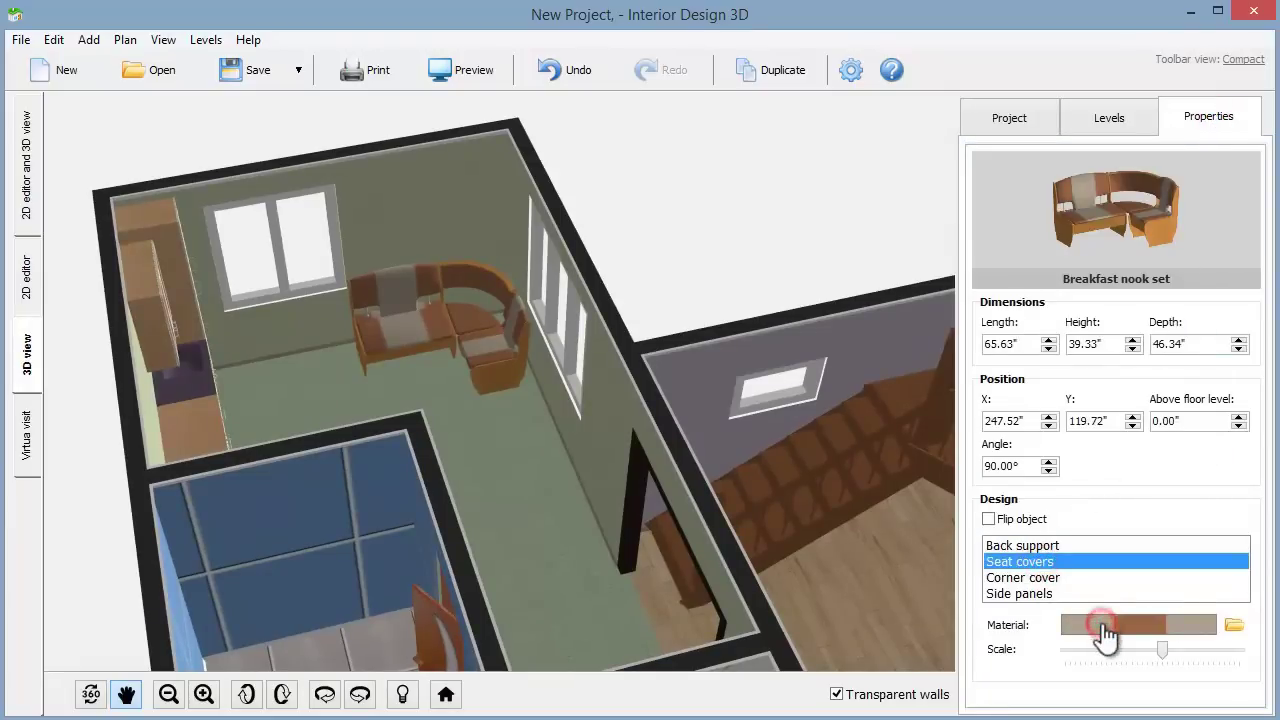
{"action": "left_click", "coordinate": [1104, 630]}
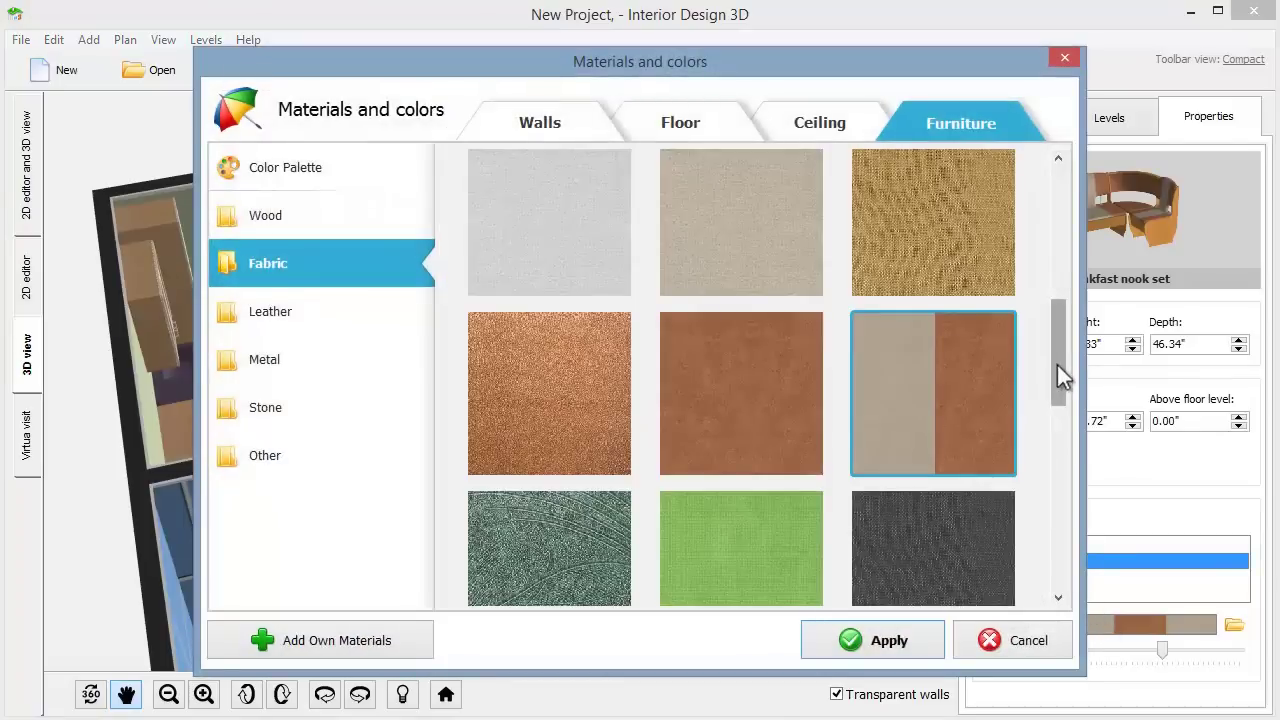
{"action": "left_click_drag", "start_coordinate": [1057, 364], "coordinate": [1067, 410]}
{"action": "left_click", "coordinate": [563, 420]}
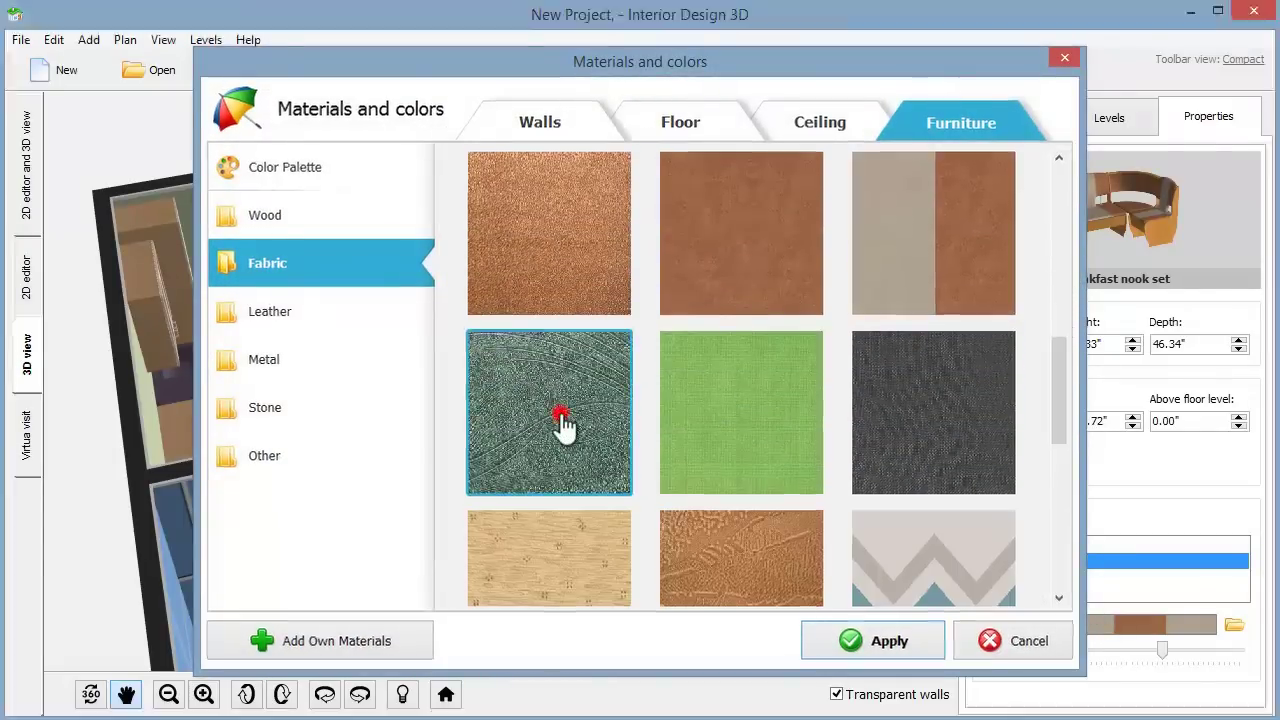
{"action": "left_click", "coordinate": [563, 420]}
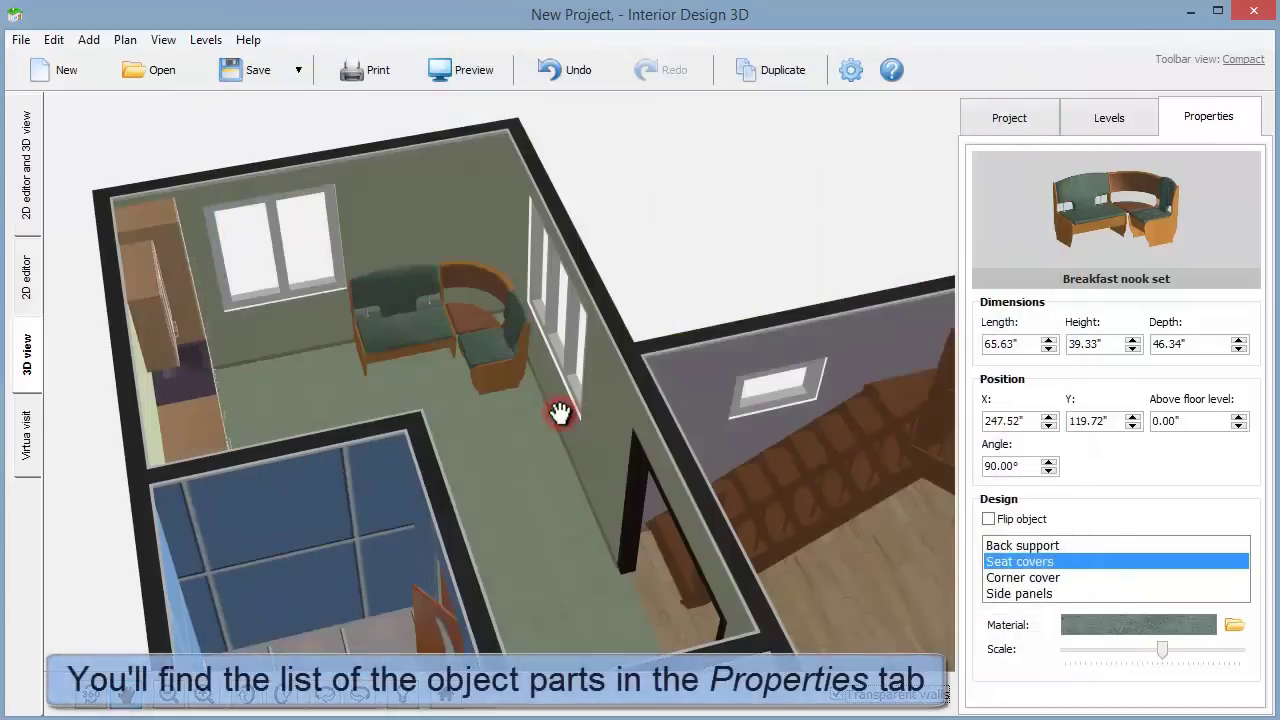
Give the nook's side panels the Golden oak wood material
{"action": "left_click", "coordinate": [1020, 595]}
{"action": "left_click", "coordinate": [1133, 626]}
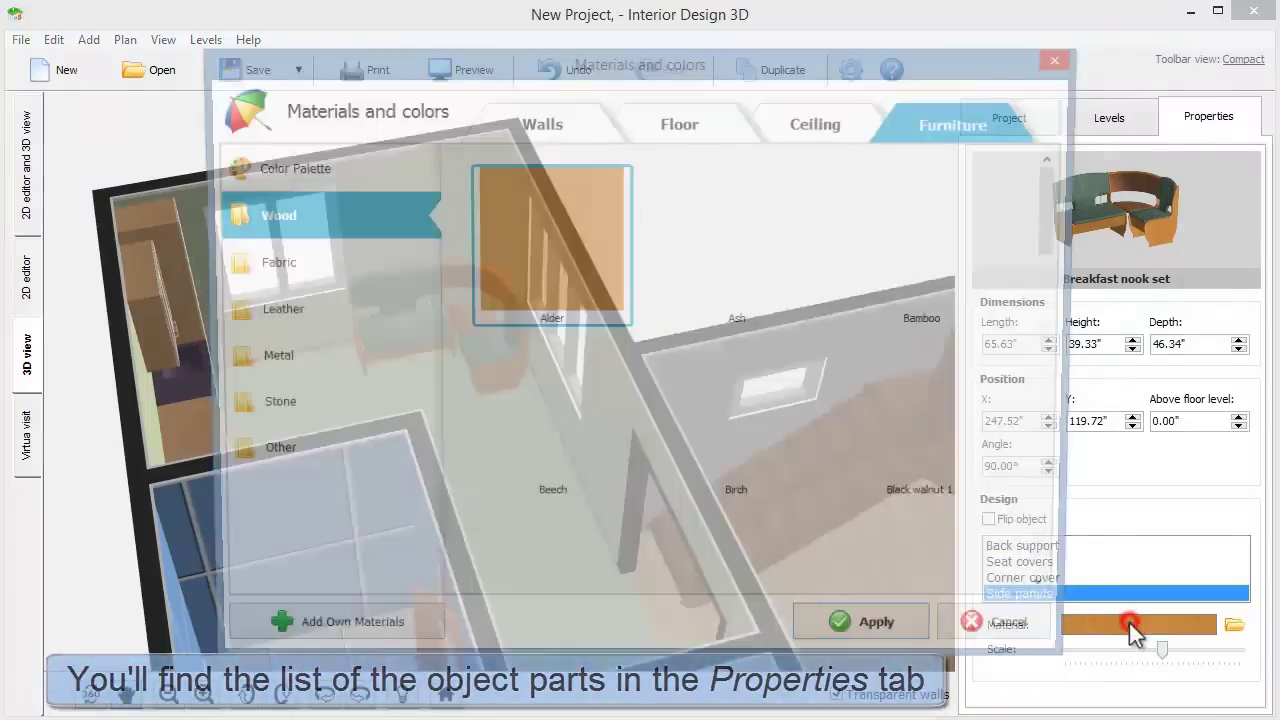
{"action": "left_click_drag", "start_coordinate": [1057, 240], "coordinate": [1060, 353]}
{"action": "left_click", "coordinate": [740, 380]}
{"action": "left_click", "coordinate": [740, 380]}
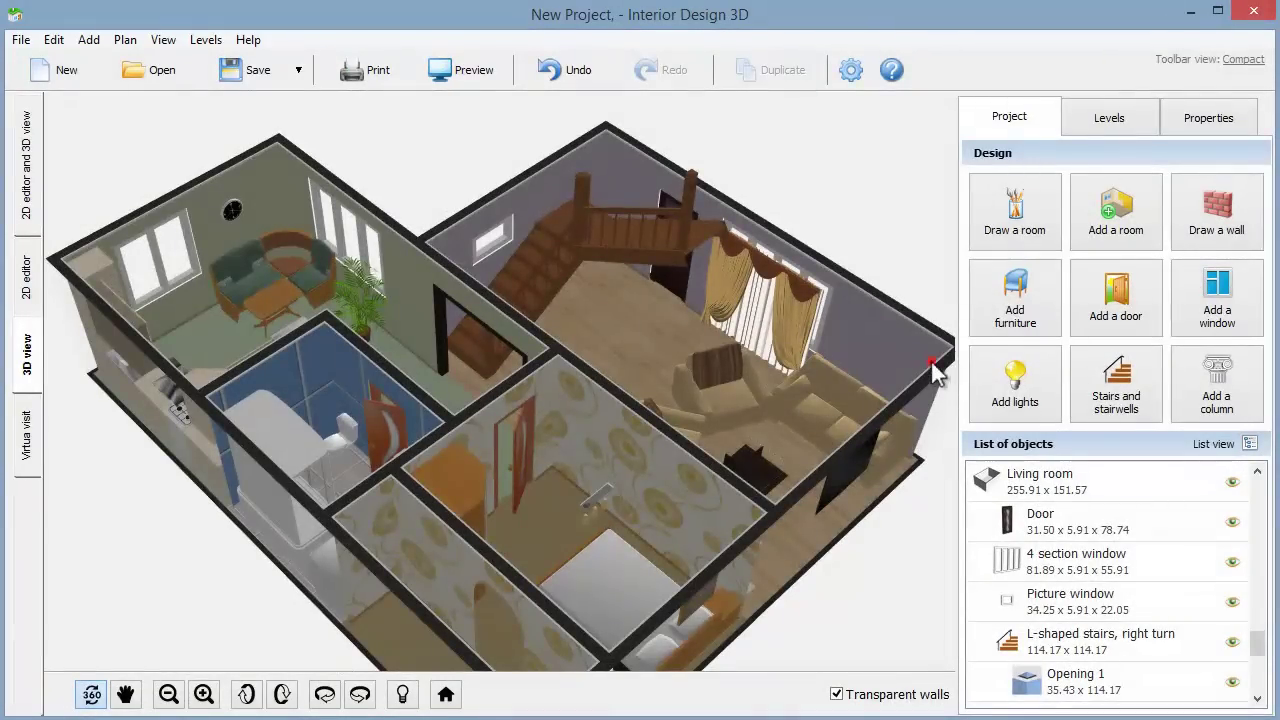
{"action": "left_click_drag", "start_coordinate": [935, 372], "coordinate": [372, 381]}
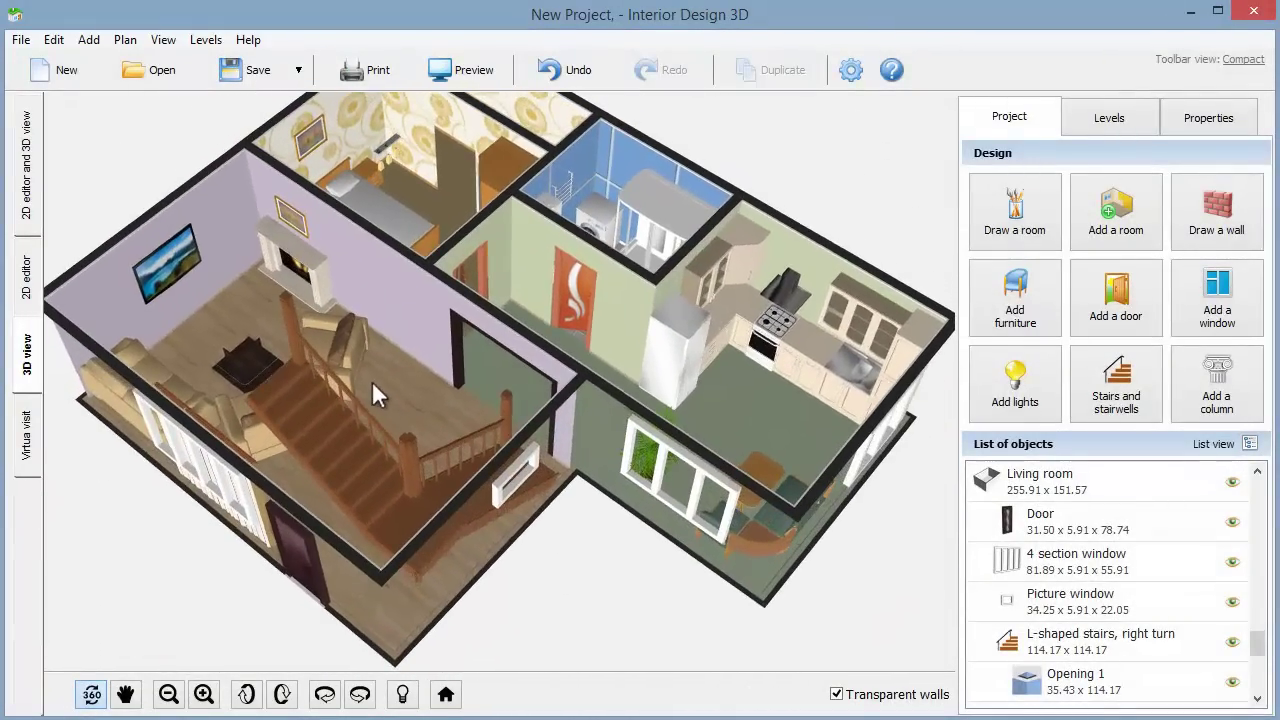
Pick Multi-arm ceiling light 2 from the lamp catalogue and drop it into the kitchen on the plan
{"action": "left_click", "coordinate": [30, 200]}
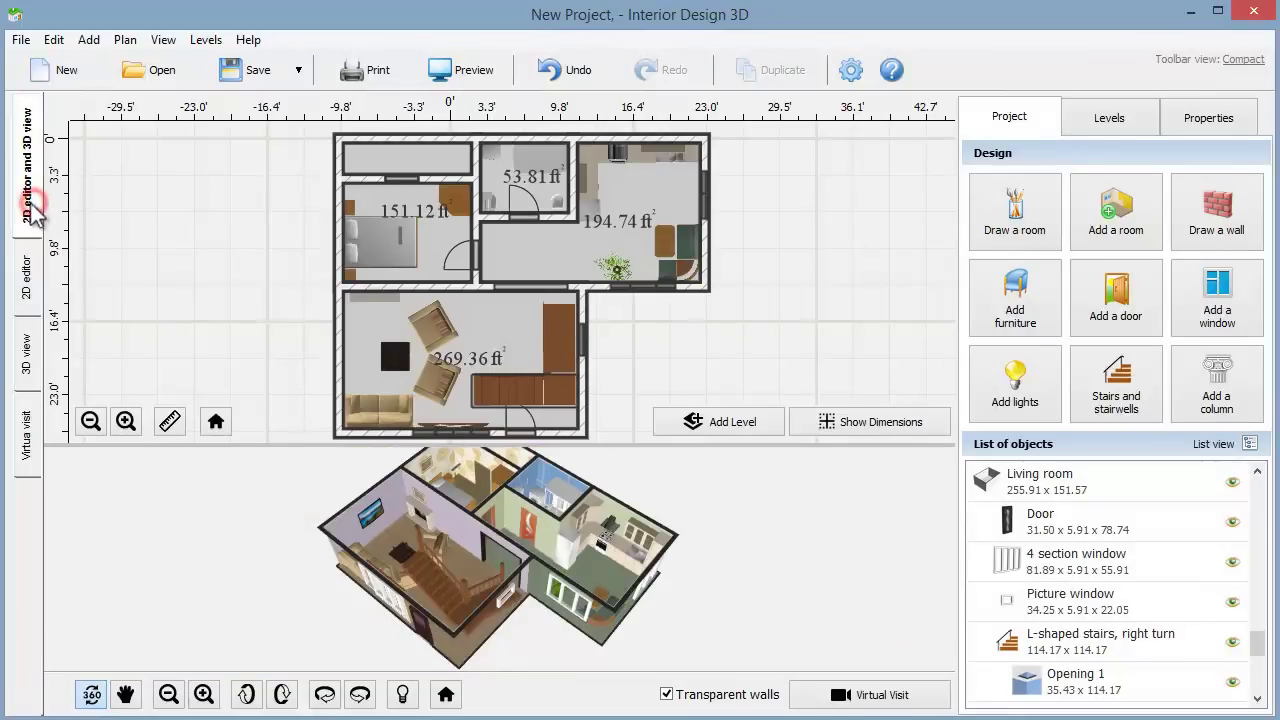
{"action": "left_click", "coordinate": [1015, 385]}
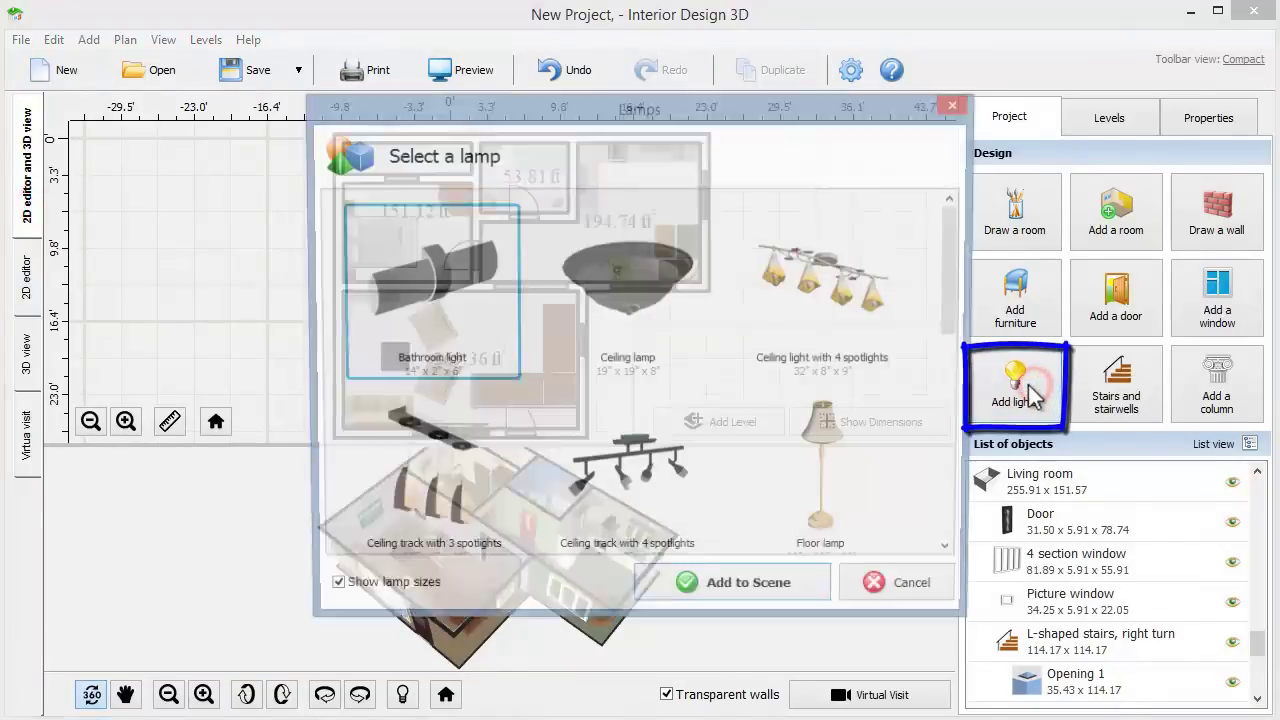
{"action": "left_click_drag", "start_coordinate": [958, 290], "coordinate": [960, 428]}
{"action": "left_click", "coordinate": [646, 322]}
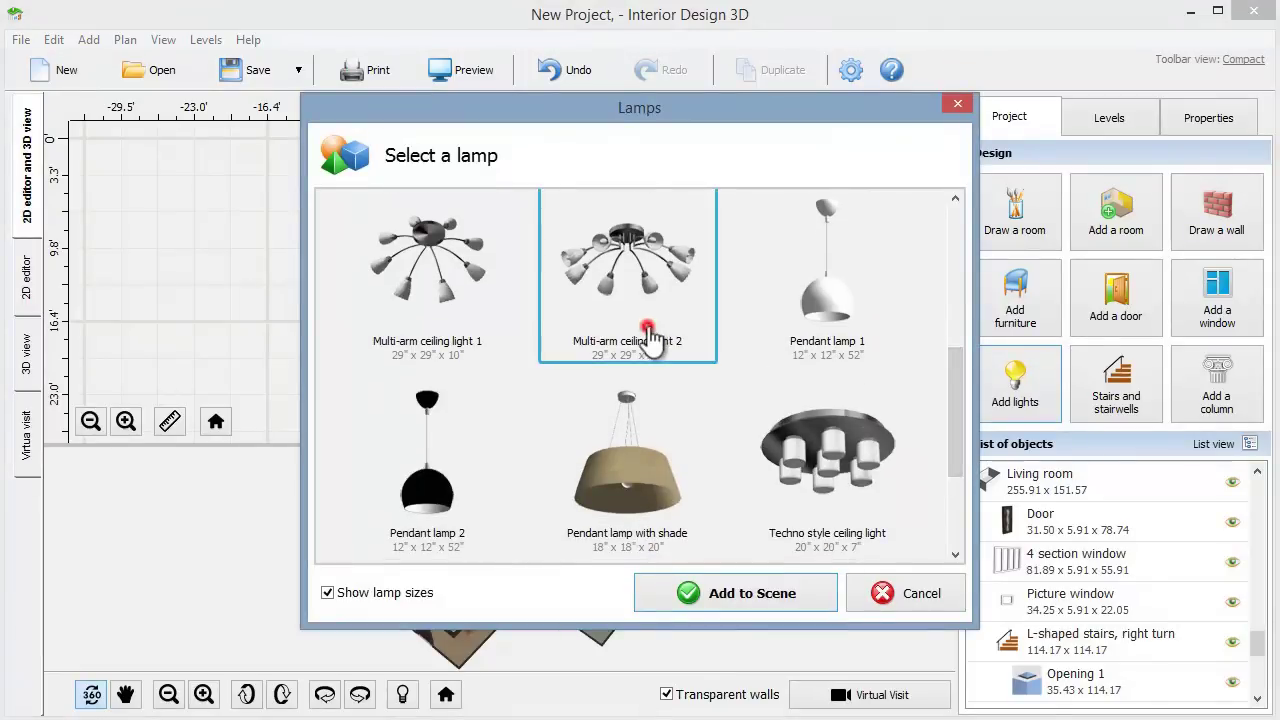
{"action": "left_click", "coordinate": [762, 585]}
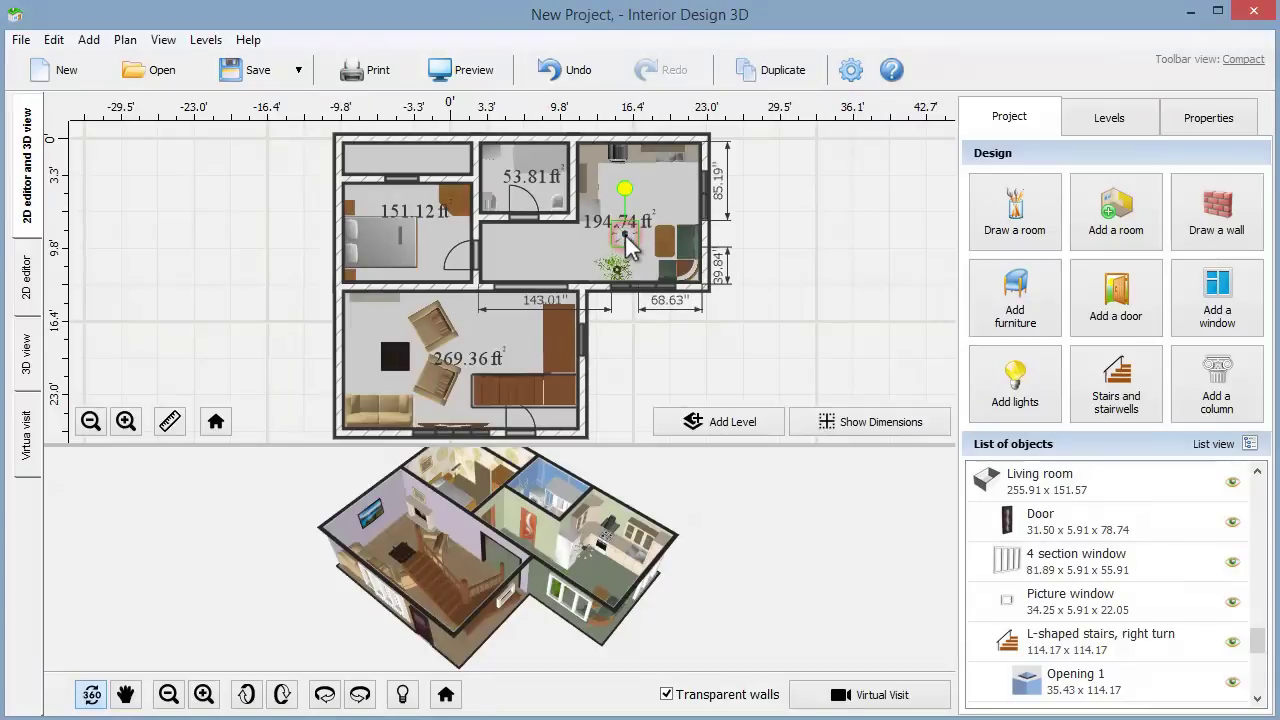
{"action": "left_click", "coordinate": [625, 240]}
Zoom the 3D view to the kitchen light and color its Glass light green from the palette
{"action": "left_click", "coordinate": [27, 360]}
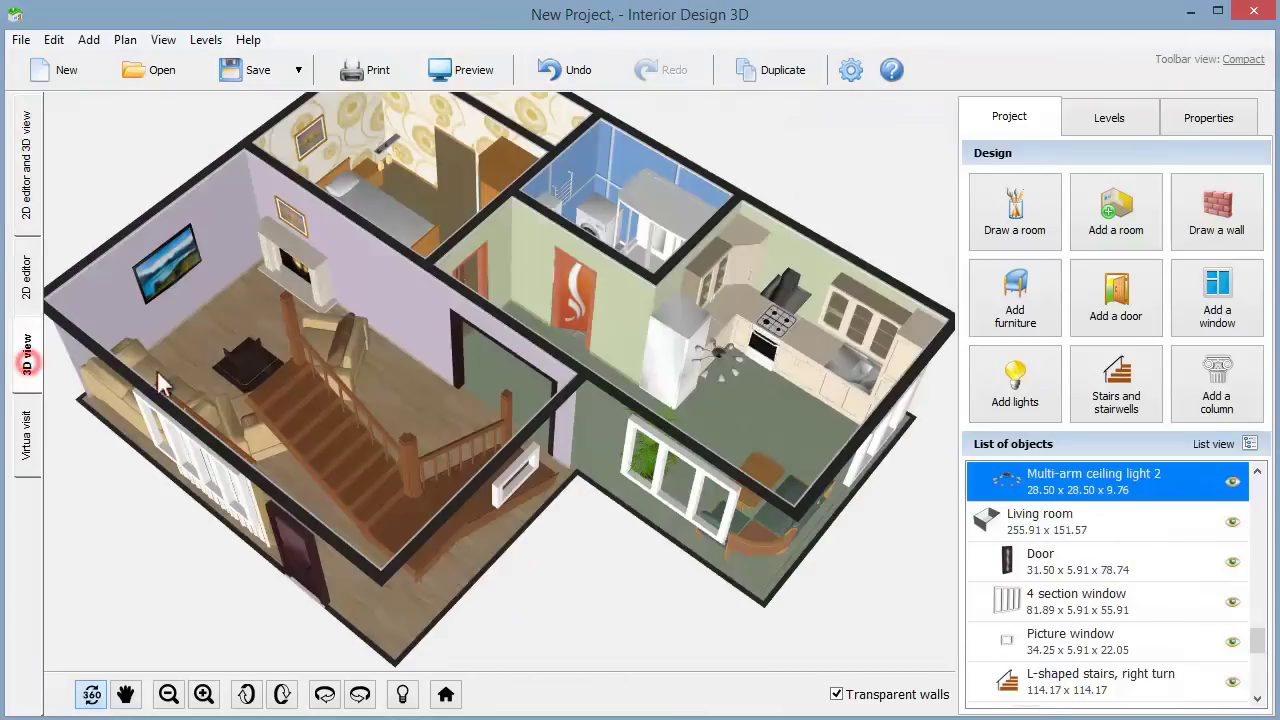
{"action": "left_click_drag", "start_coordinate": [747, 451], "coordinate": [745, 299]}
{"action": "left_click", "coordinate": [127, 700]}
{"action": "scroll", "coordinate": [623, 449], "scroll_direction": "up", "scroll_amount": 10}
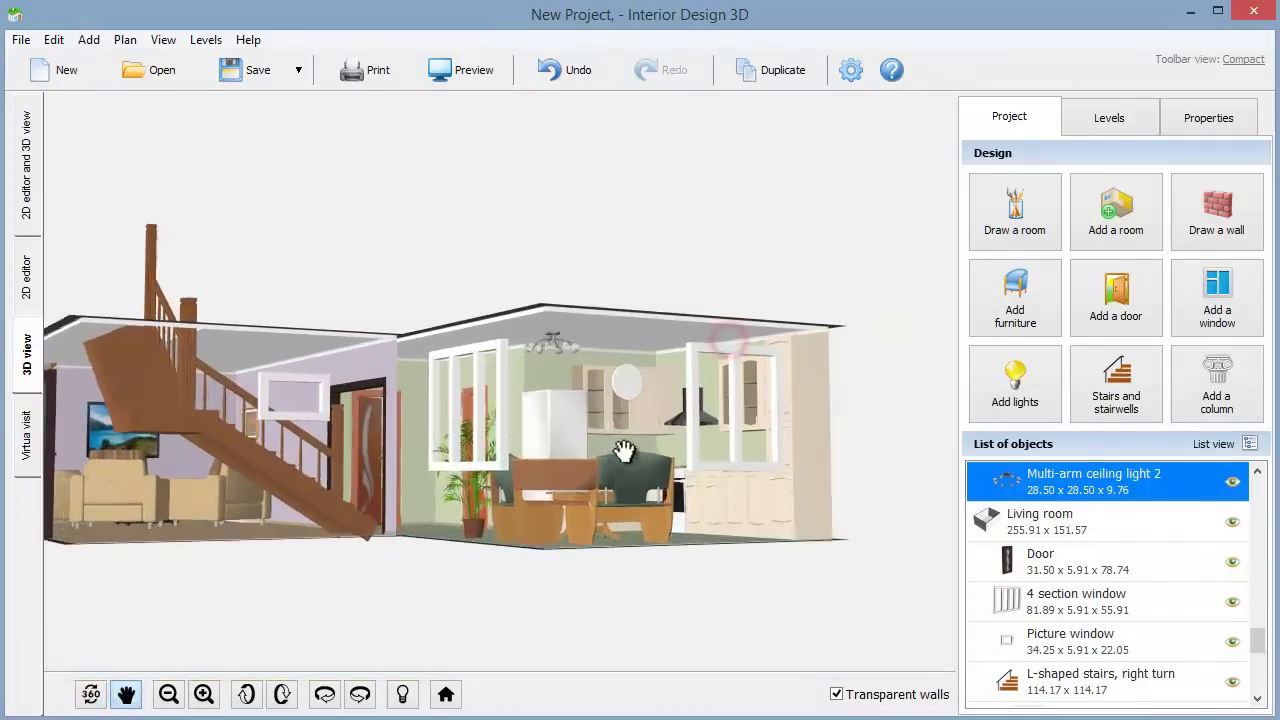
{"action": "scroll", "coordinate": [736, 490], "scroll_direction": "up", "scroll_amount": 5}
{"action": "scroll", "coordinate": [736, 490], "scroll_direction": "up", "scroll_amount": 3}
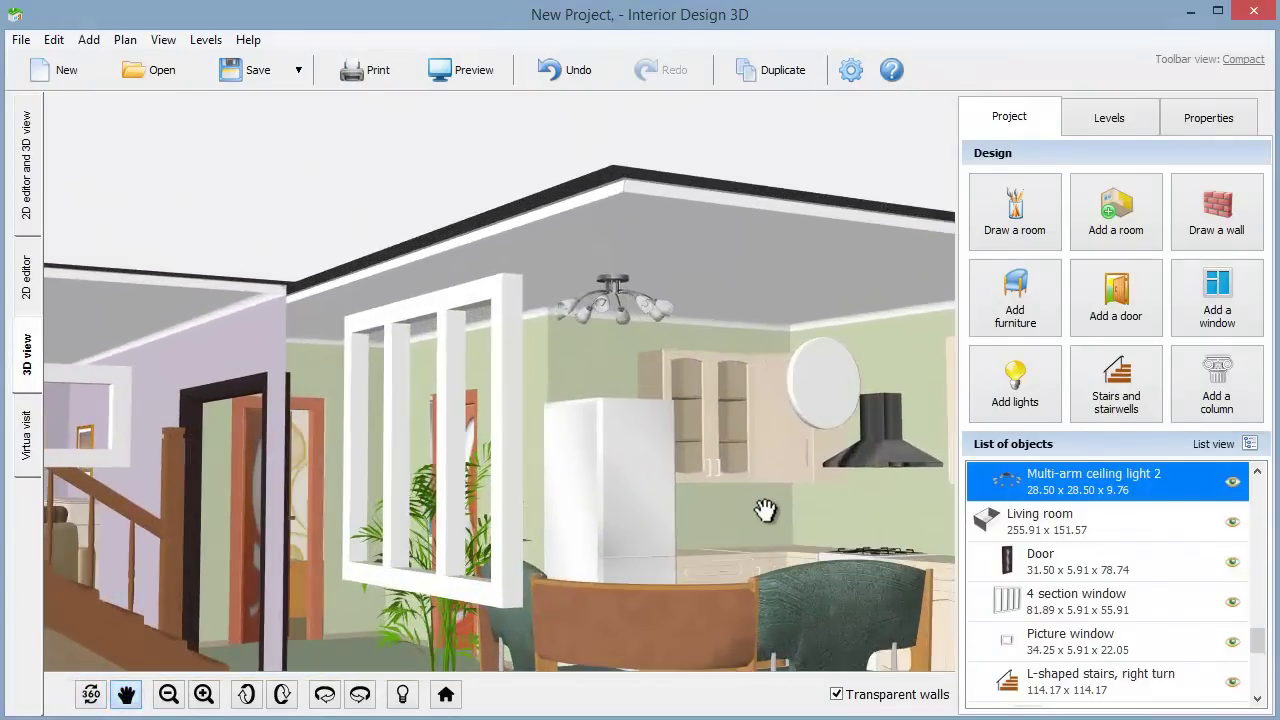
{"action": "left_click", "coordinate": [1210, 118]}
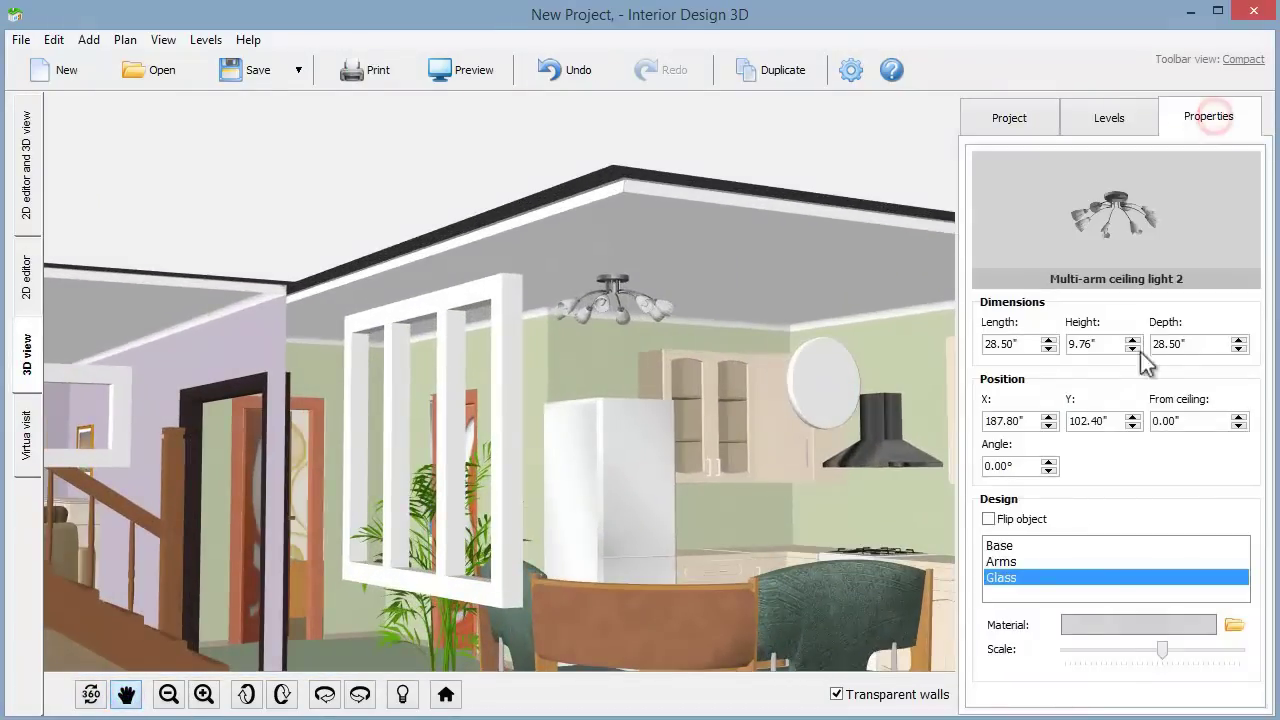
{"action": "left_click", "coordinate": [1100, 627]}
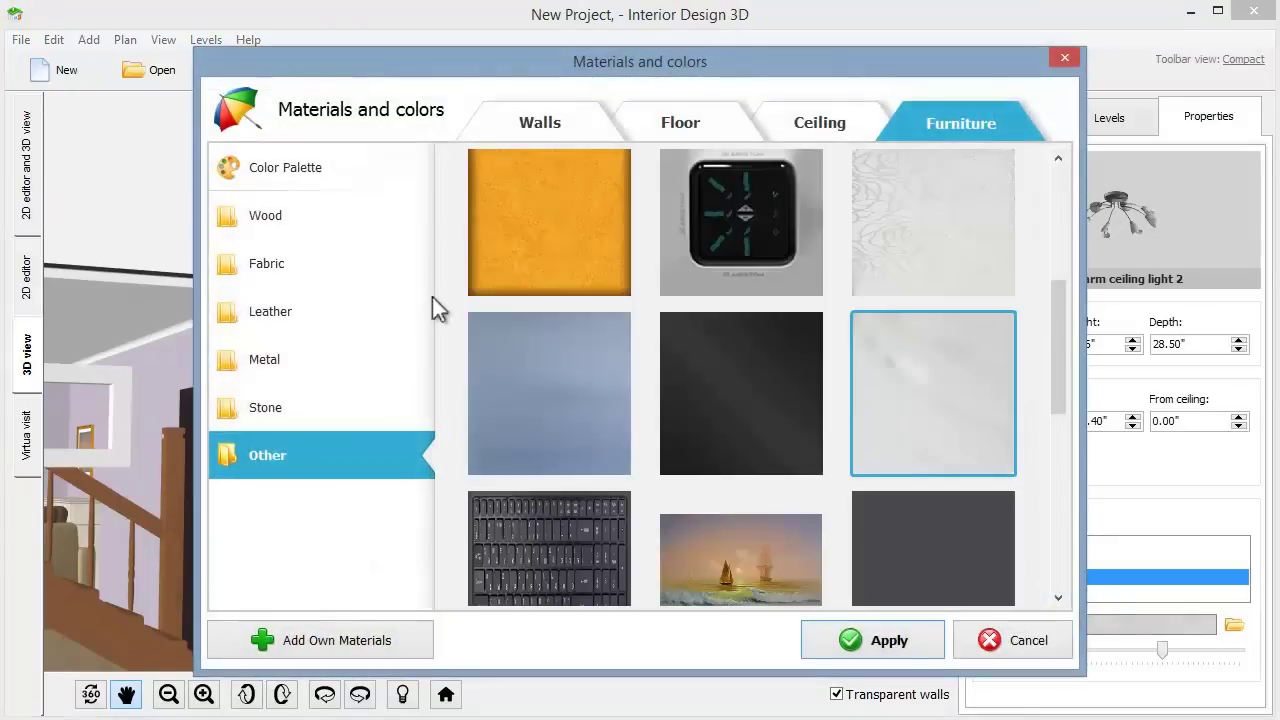
{"action": "left_click", "coordinate": [329, 166]}
{"action": "double_click", "coordinate": [810, 285]}
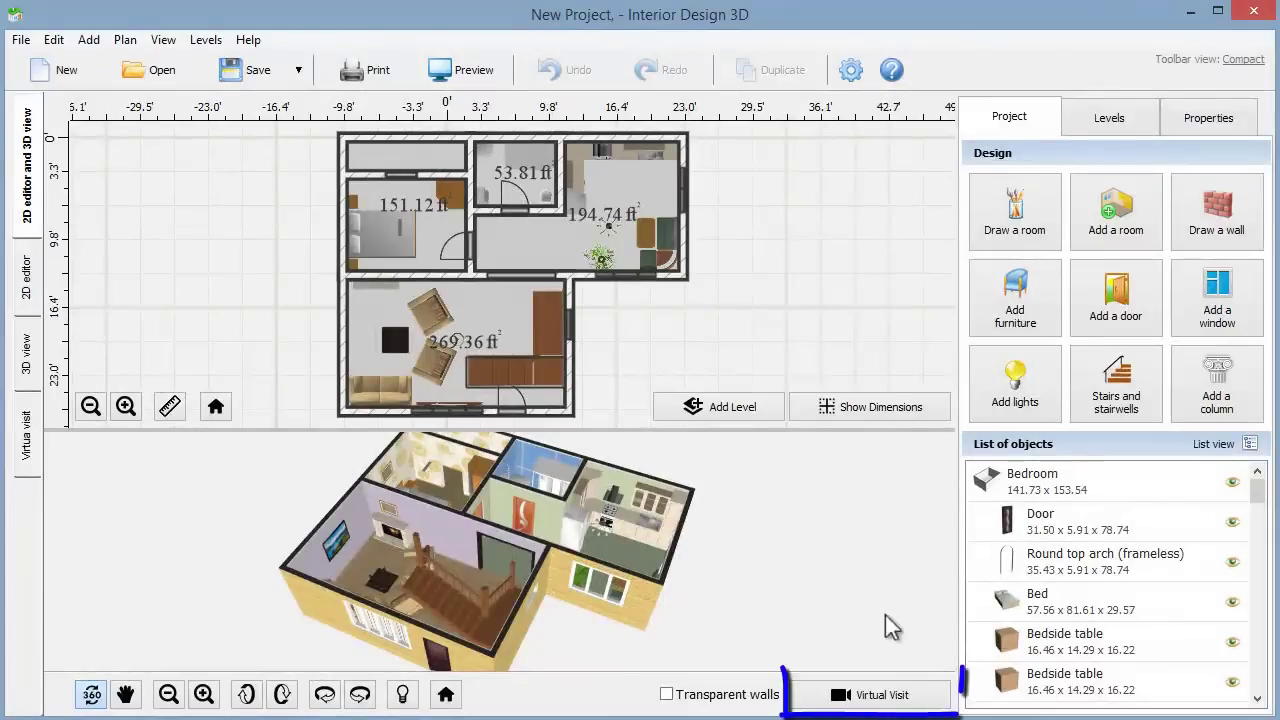
Start a full-screen virtual visit and walk into the kitchen, turning toward the stove
{"action": "left_click", "coordinate": [927, 692]}
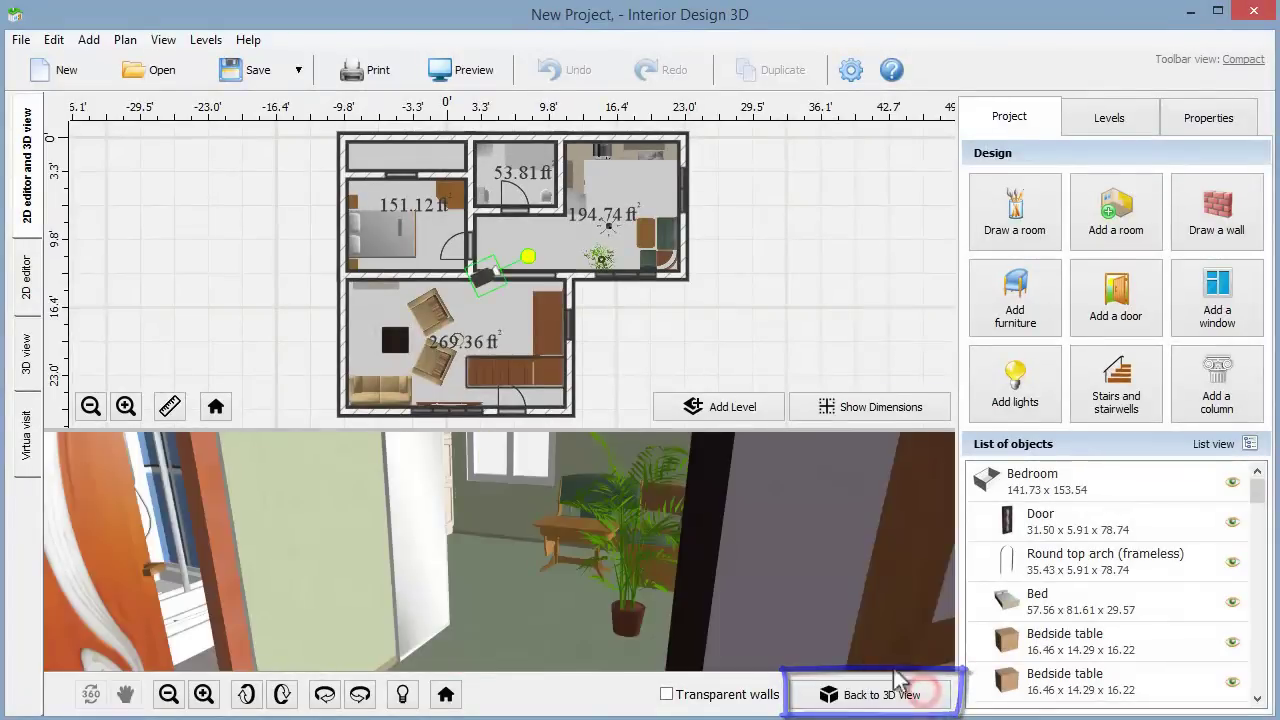
{"action": "left_click", "coordinate": [28, 465]}
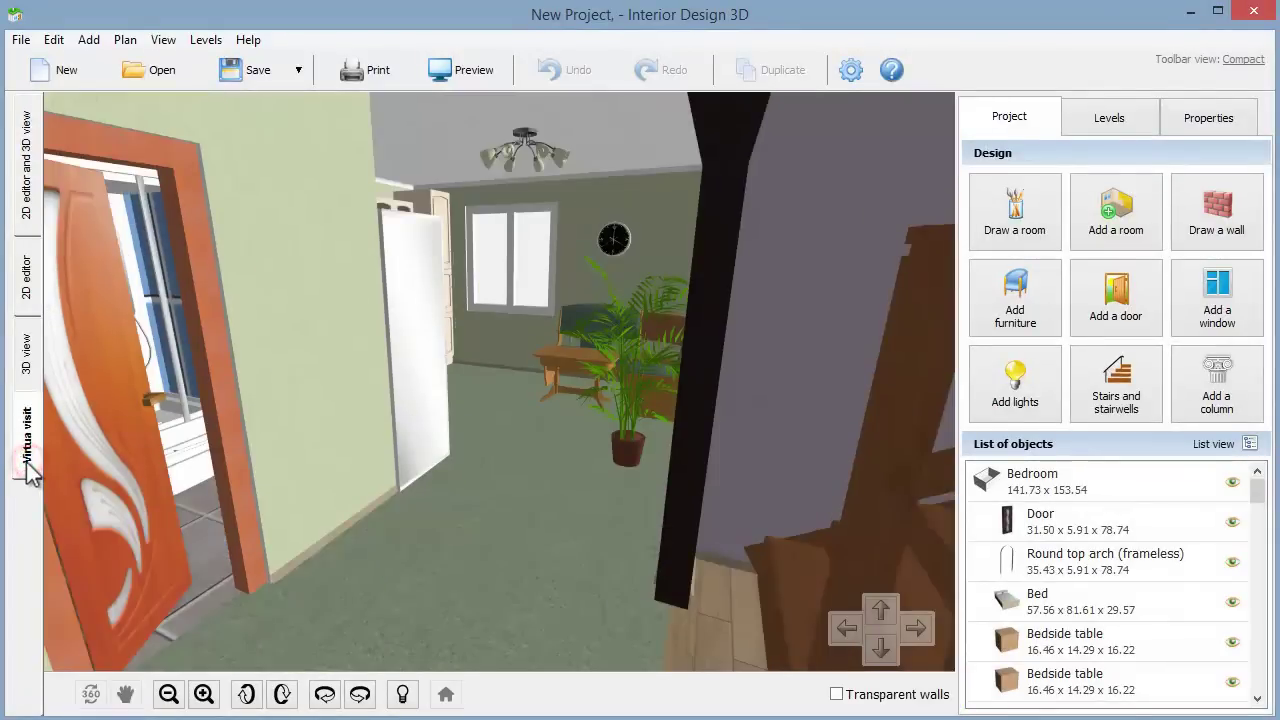
{"action": "key", "text": "Up"}
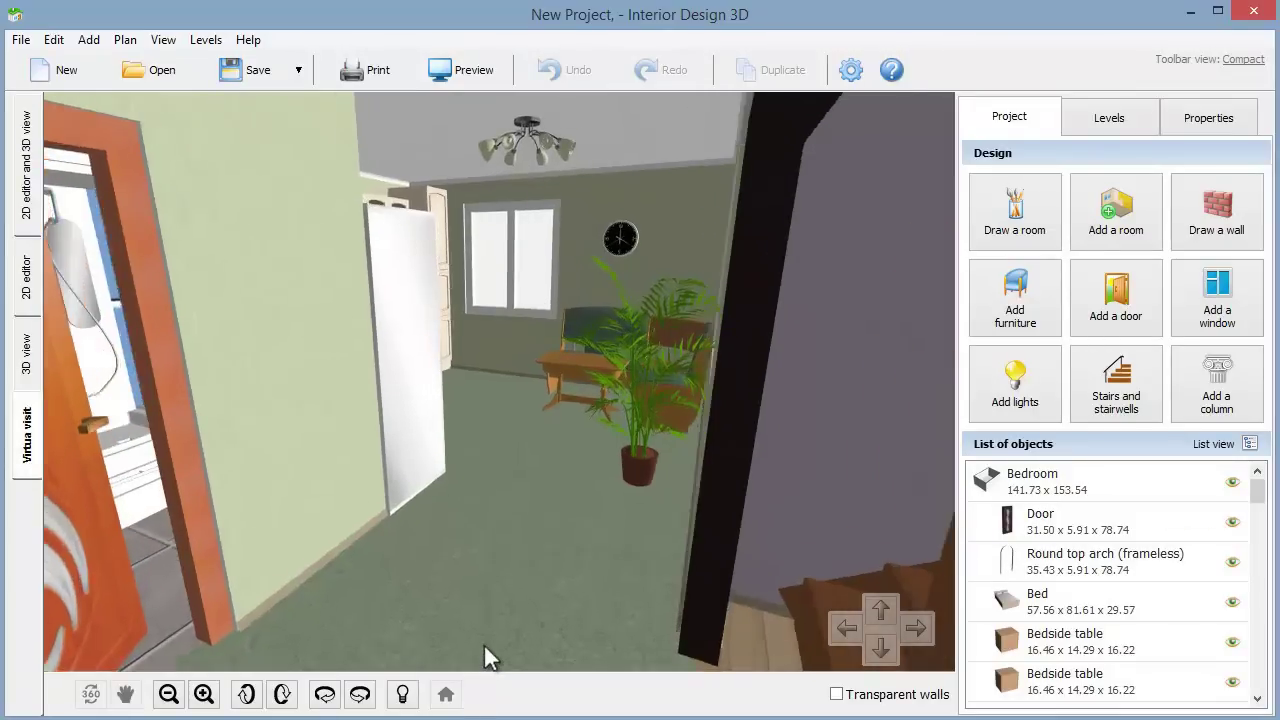
{"action": "key", "text": "Up"}
{"action": "key", "text": "Left"}
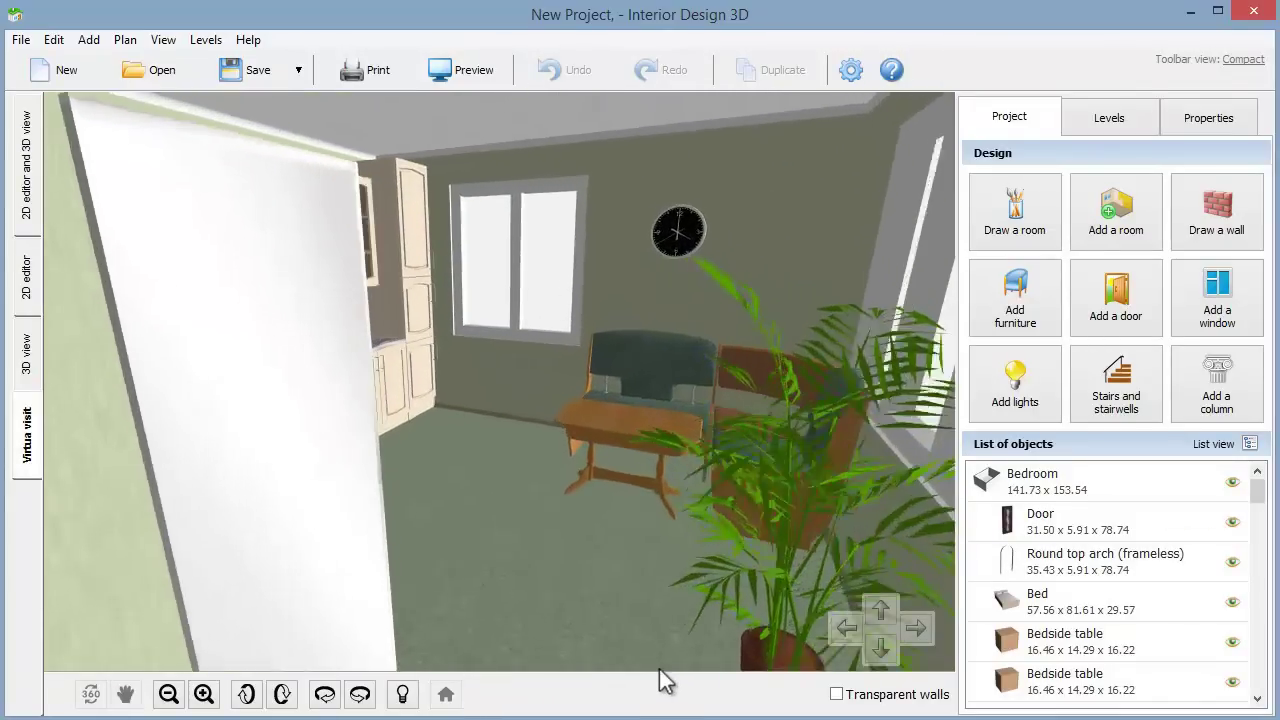
{"action": "key", "text": "Left"}
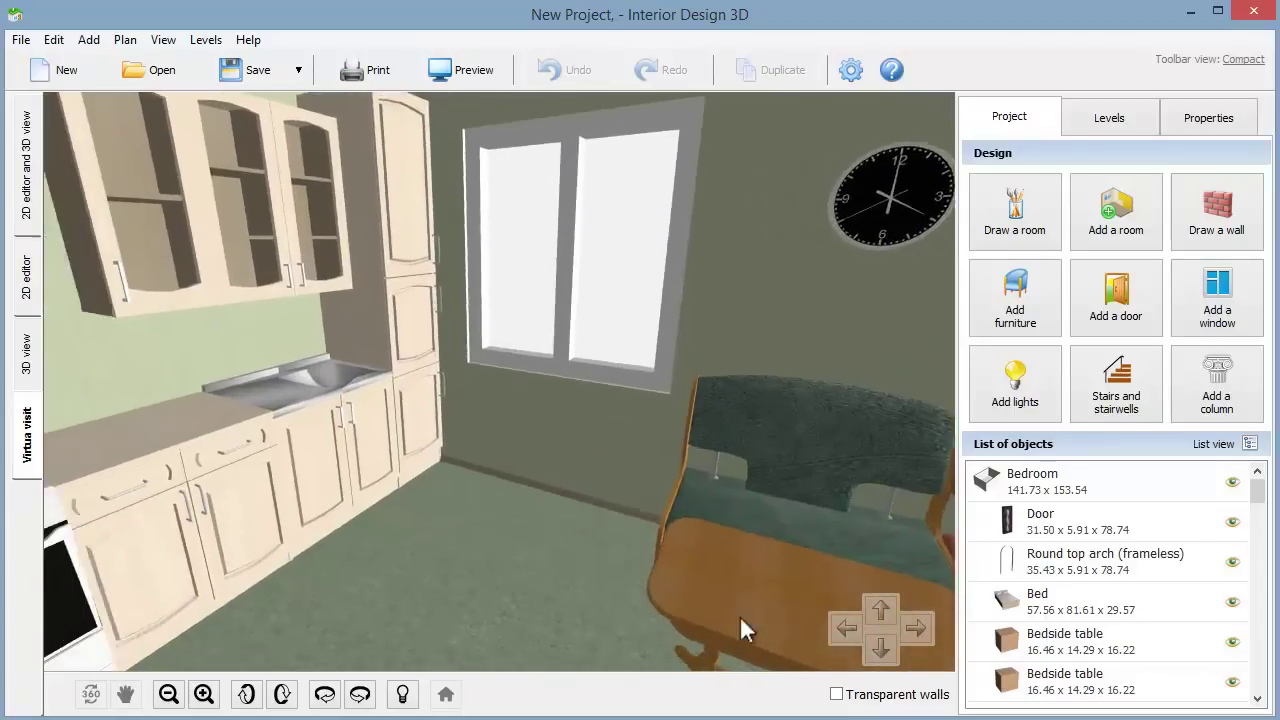
{"action": "left_click_drag", "start_coordinate": [436, 589], "coordinate": [381, 596]}
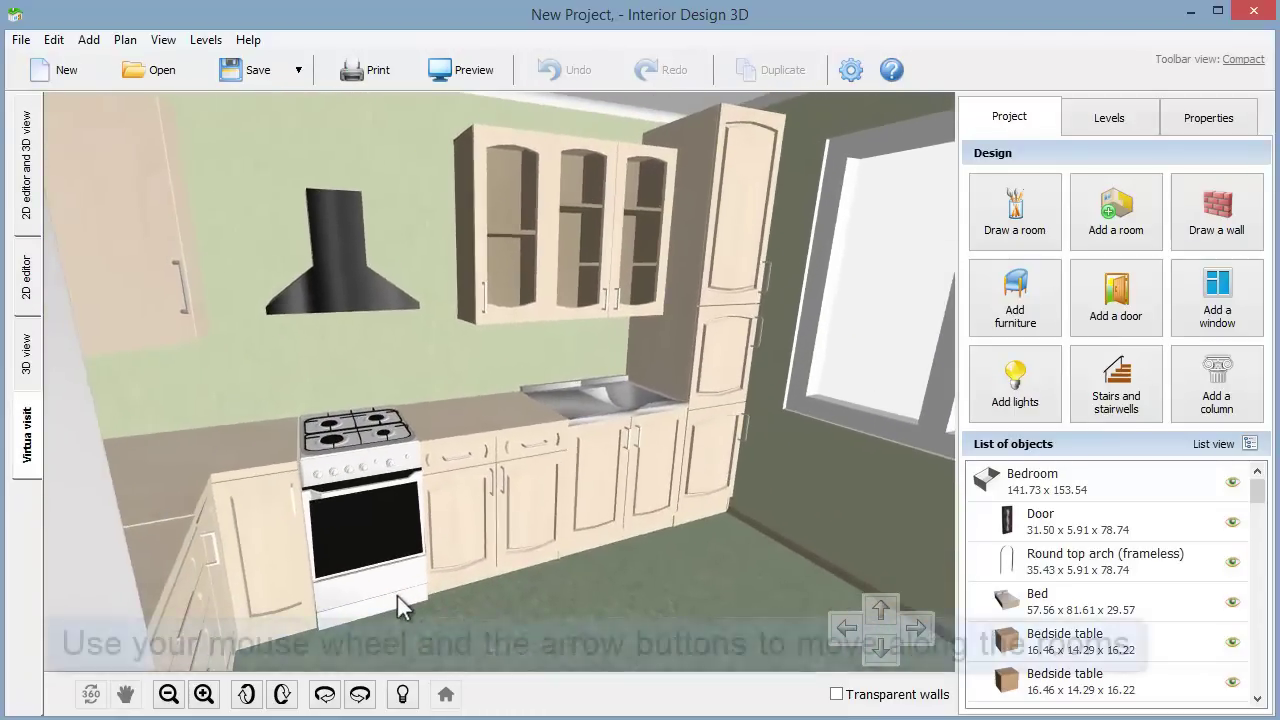
{"action": "scroll", "coordinate": [397, 596], "scroll_direction": "up", "scroll_amount": 3}
Turn toward the window and clock, then swing around to face the doorway
{"action": "key", "text": "Right"}
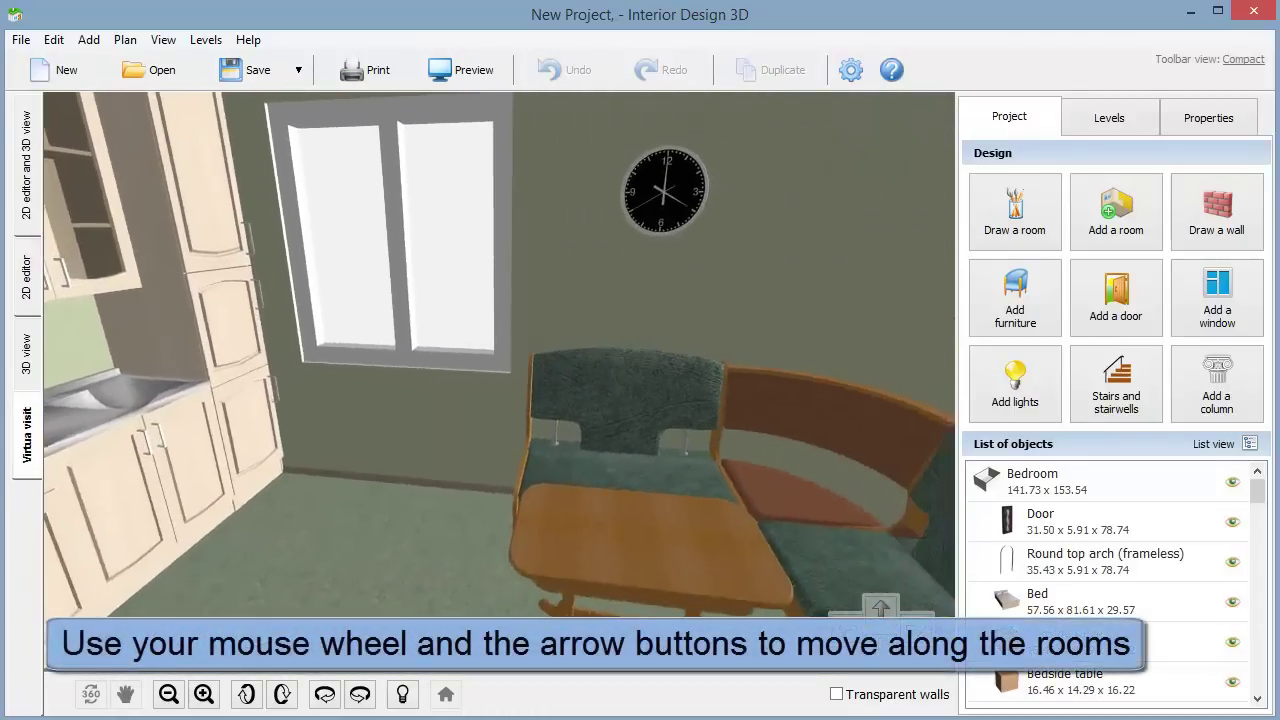
{"action": "scroll", "coordinate": [742, 586], "scroll_direction": "down", "scroll_amount": 6}
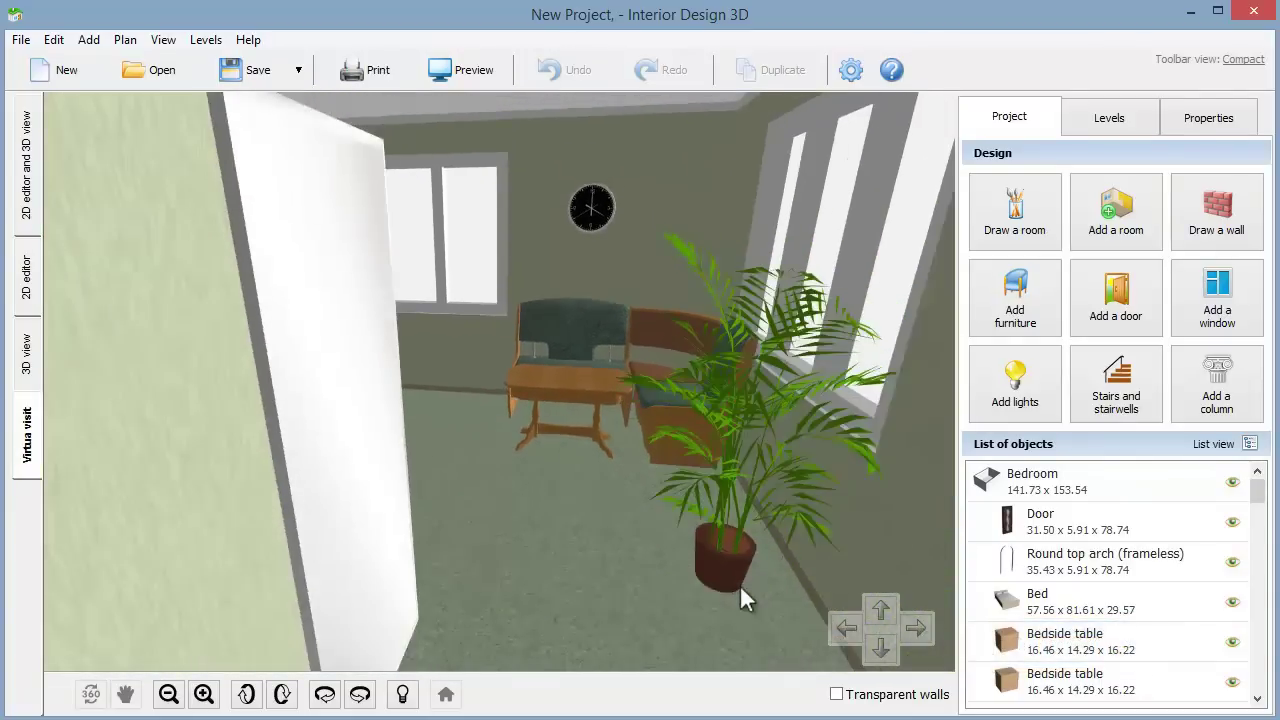
{"action": "scroll", "coordinate": [740, 585], "scroll_direction": "down", "scroll_amount": 6}
{"action": "left_click_drag", "start_coordinate": [761, 605], "coordinate": [170, 507]}
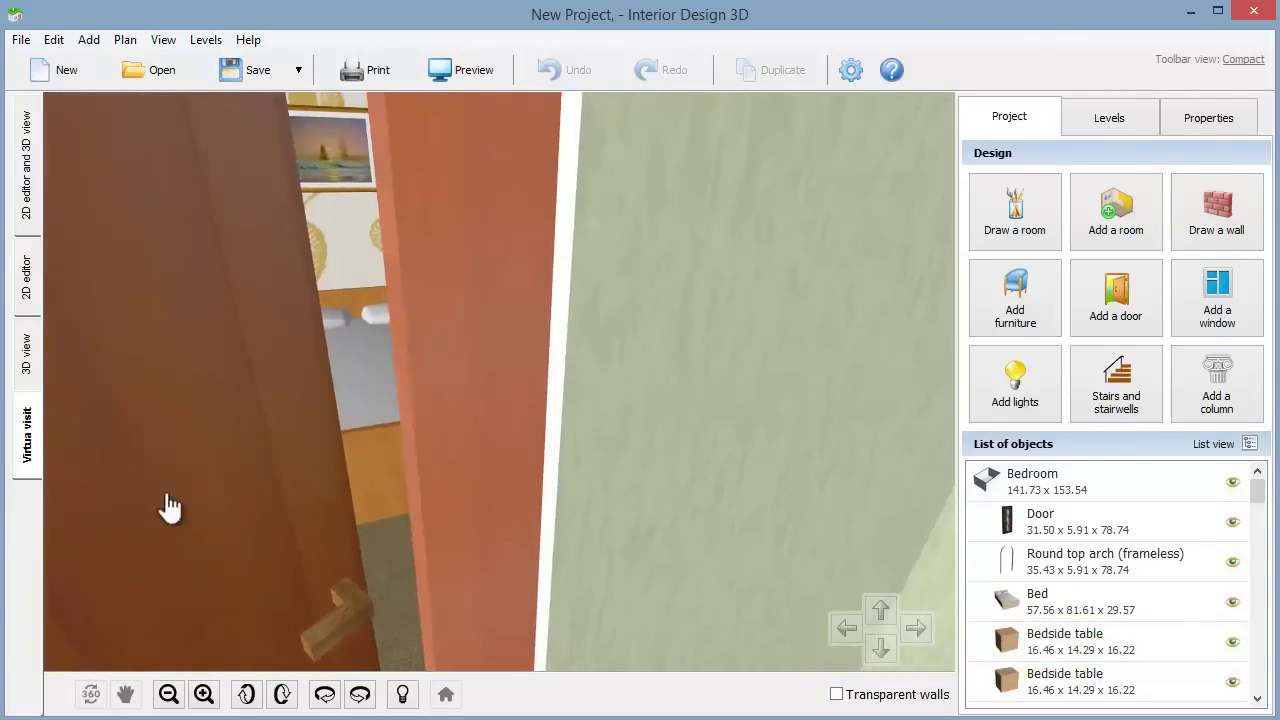
{"action": "left_click", "coordinate": [845, 632]}
{"action": "scroll", "coordinate": [575, 606], "scroll_direction": "up", "scroll_amount": 6}
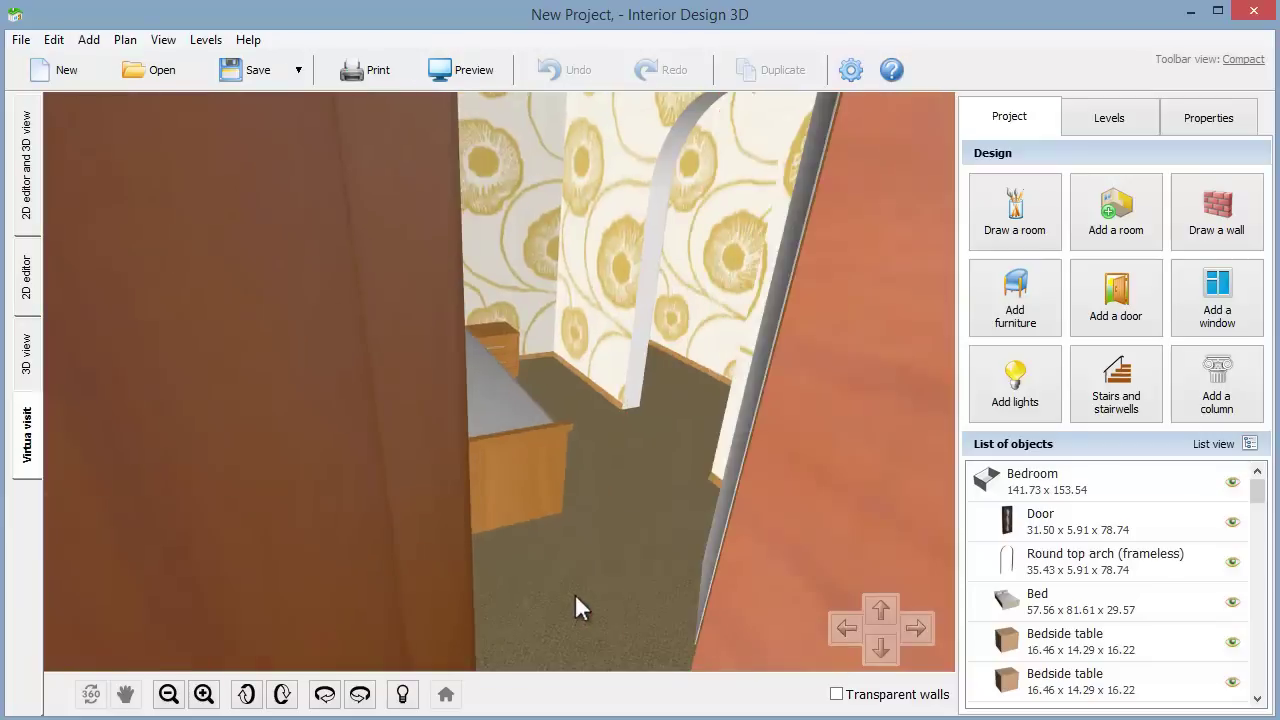